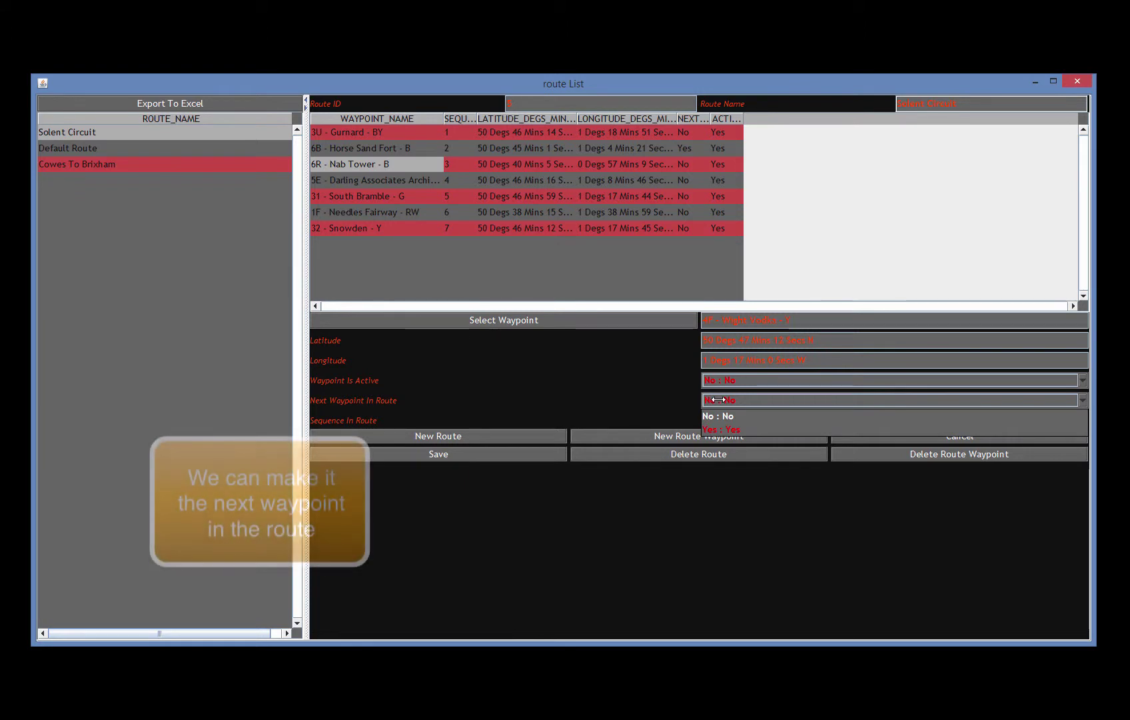
- Place the 4F - Wight Vodka - Y waypoint at sequence 8 in Solent Circuit, with active and next waypoint set to No, and save
left_click(718, 399)
left_click(723, 383)
left_click(721, 381)
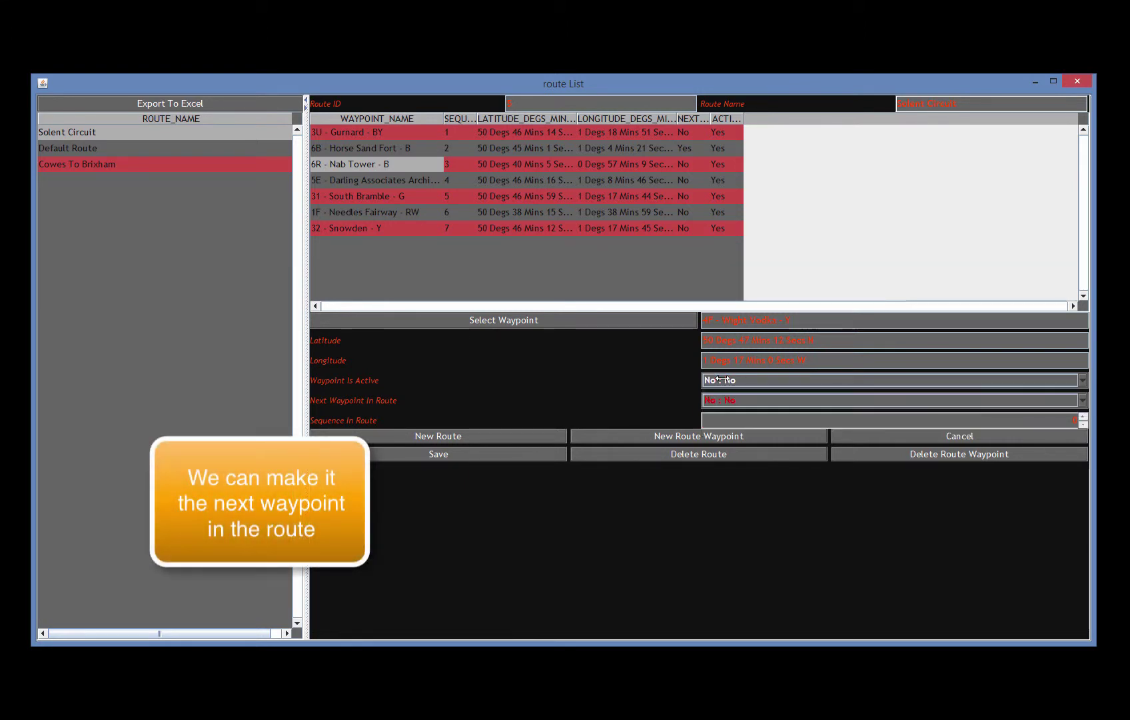
left_click(1084, 416)
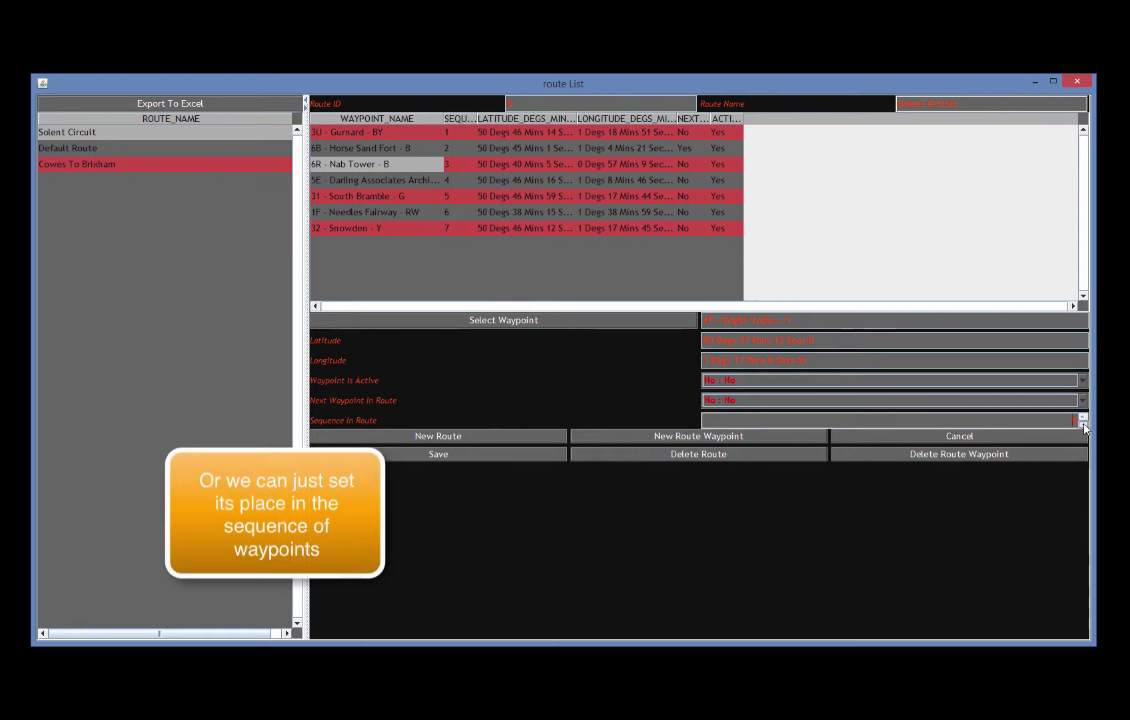
left_click(464, 451)
left_click(564, 486)
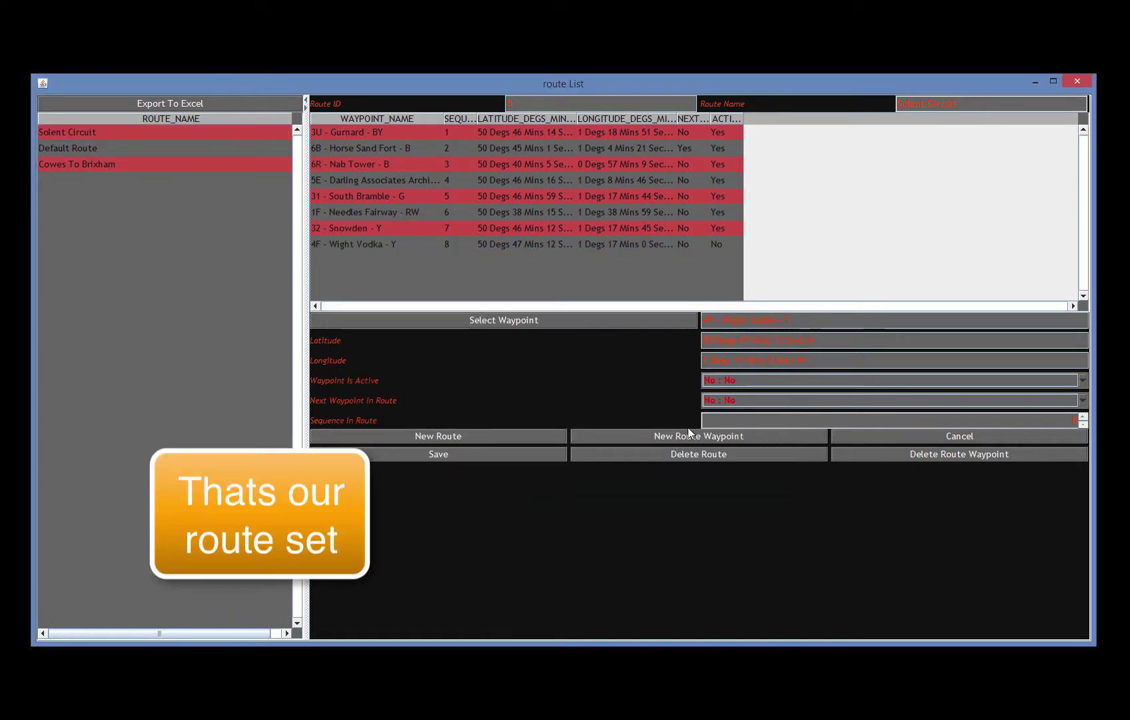
left_click(466, 450)
left_click(570, 487)
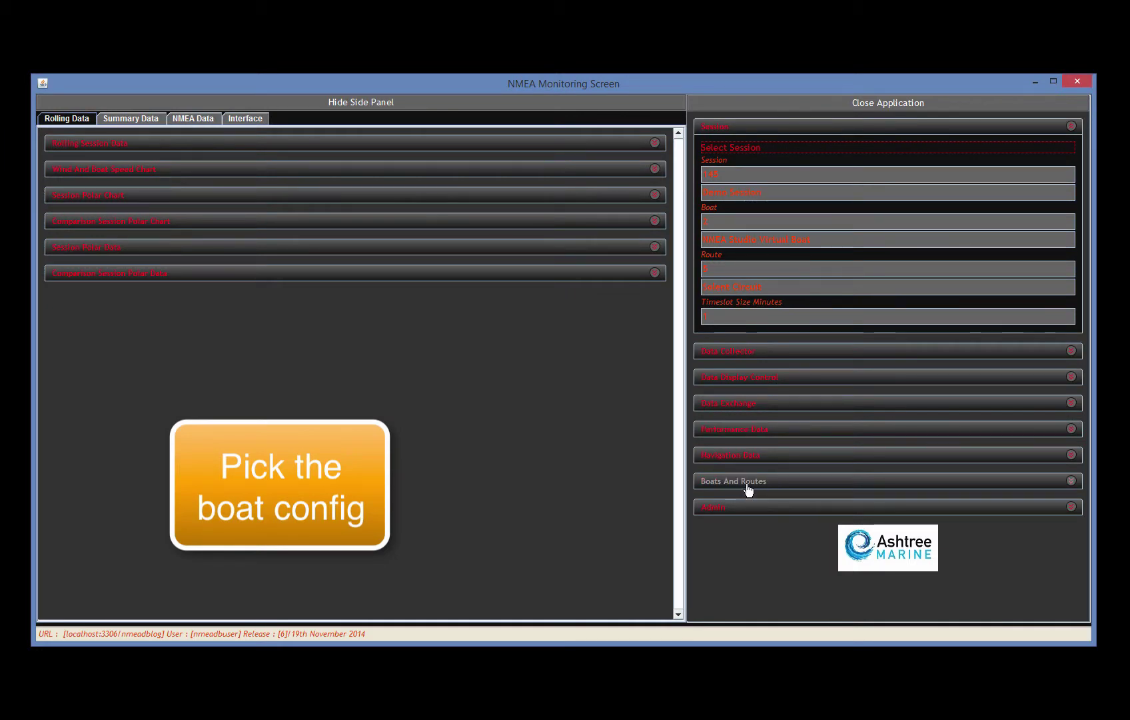
- Open NMEA Studio Virtual Boat in the boat list and view its hull beam and helm name config items
left_click(748, 482)
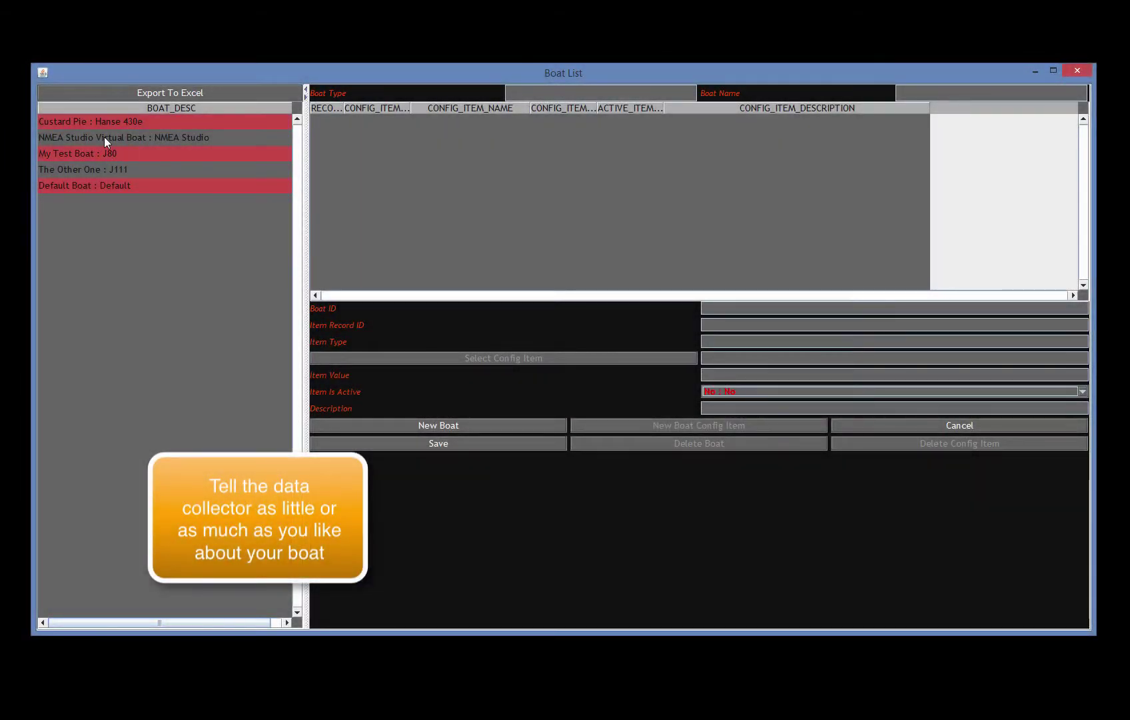
left_click(104, 137)
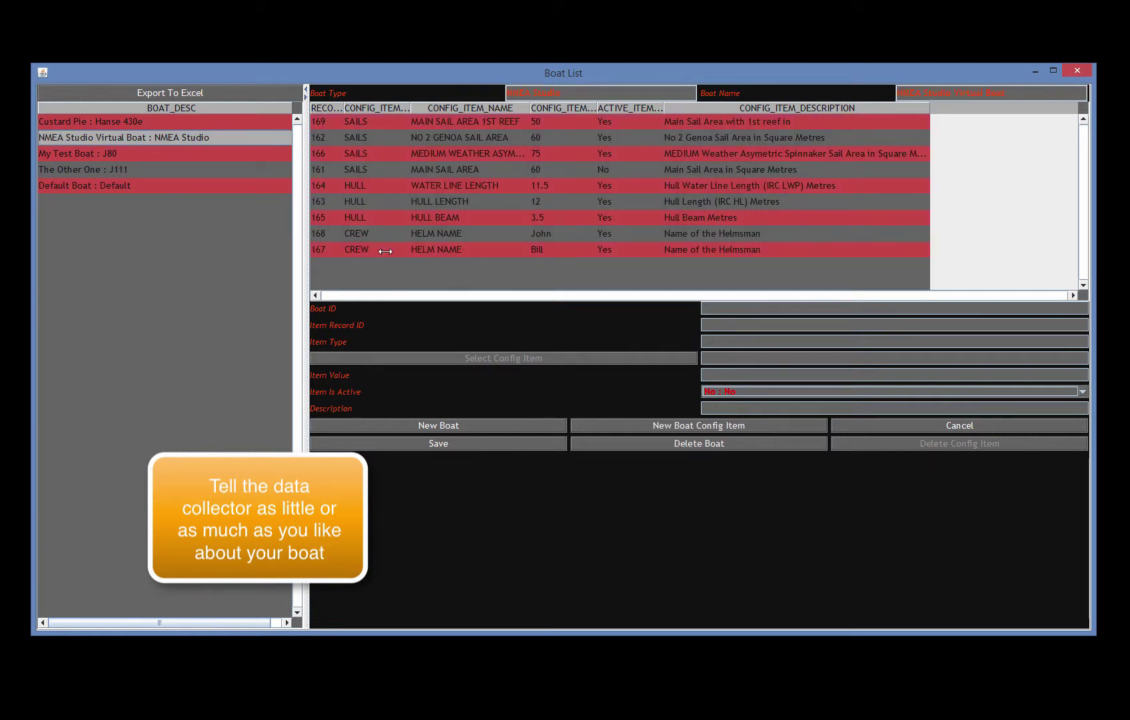
left_click(471, 220)
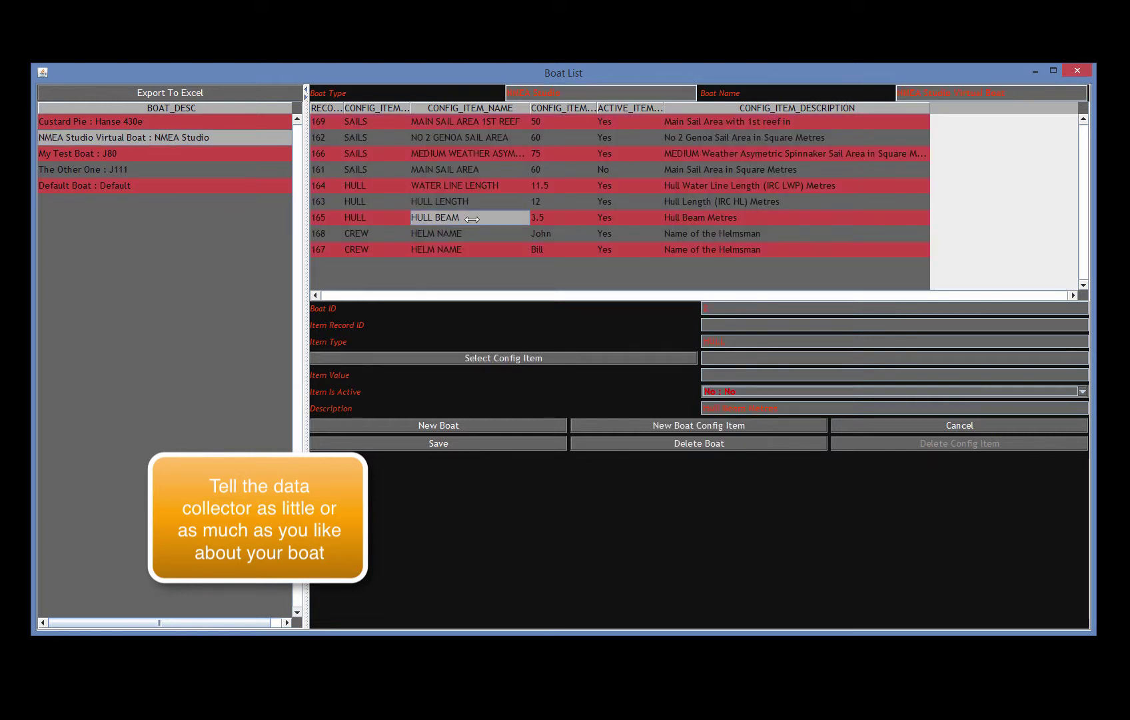
left_click(456, 231)
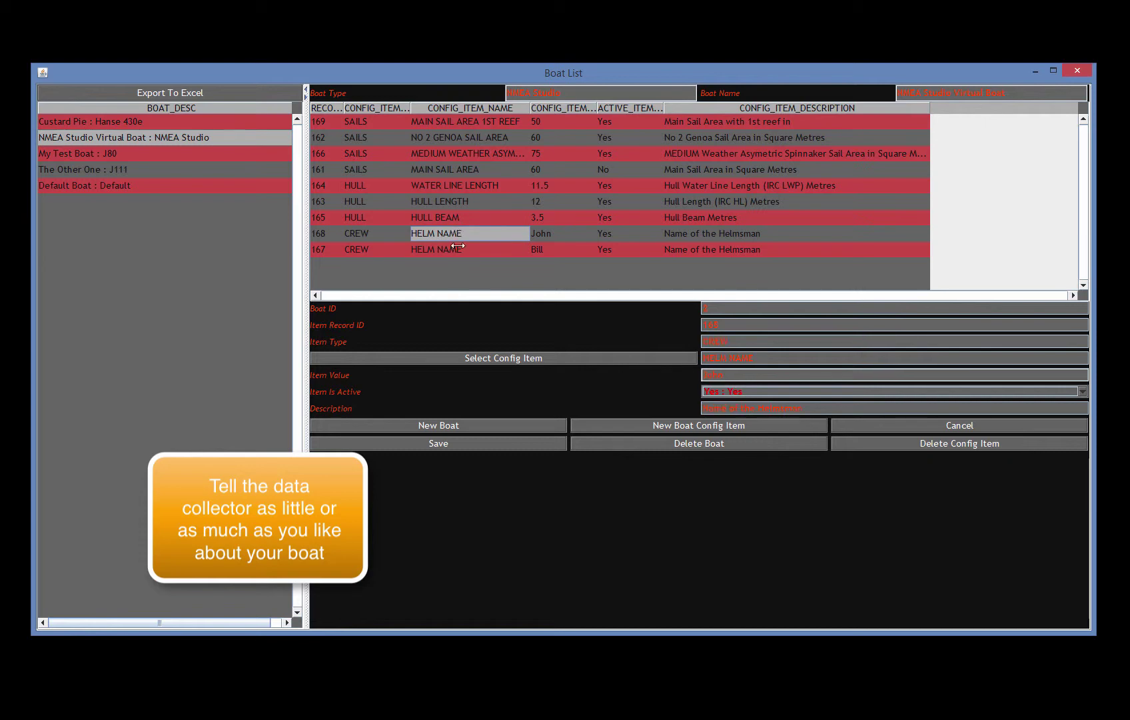
left_click(460, 249)
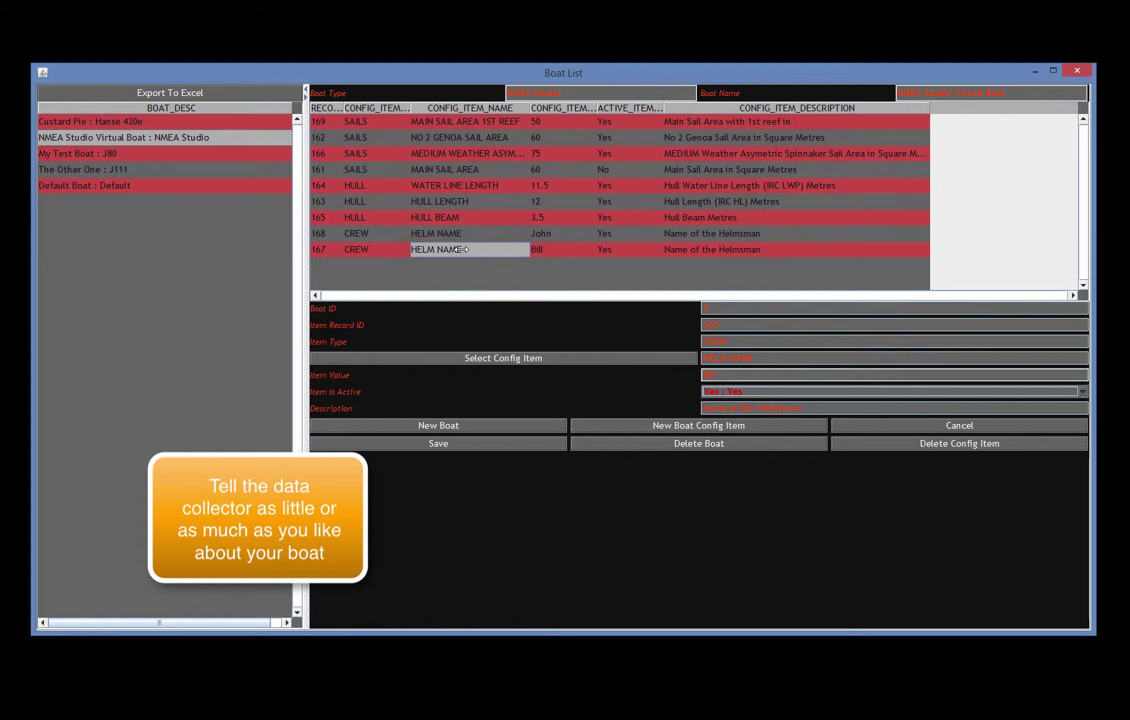
- Create a new config item record for the boat and browse the list of available config items
left_click(641, 424)
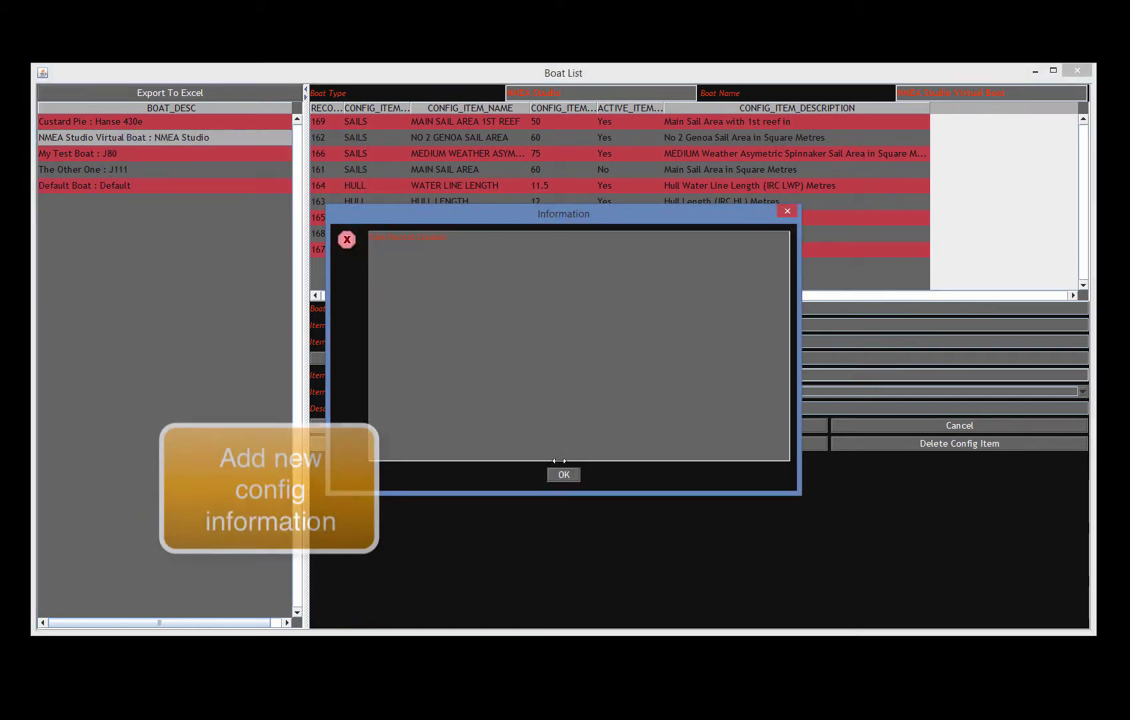
left_click(564, 474)
left_click(463, 360)
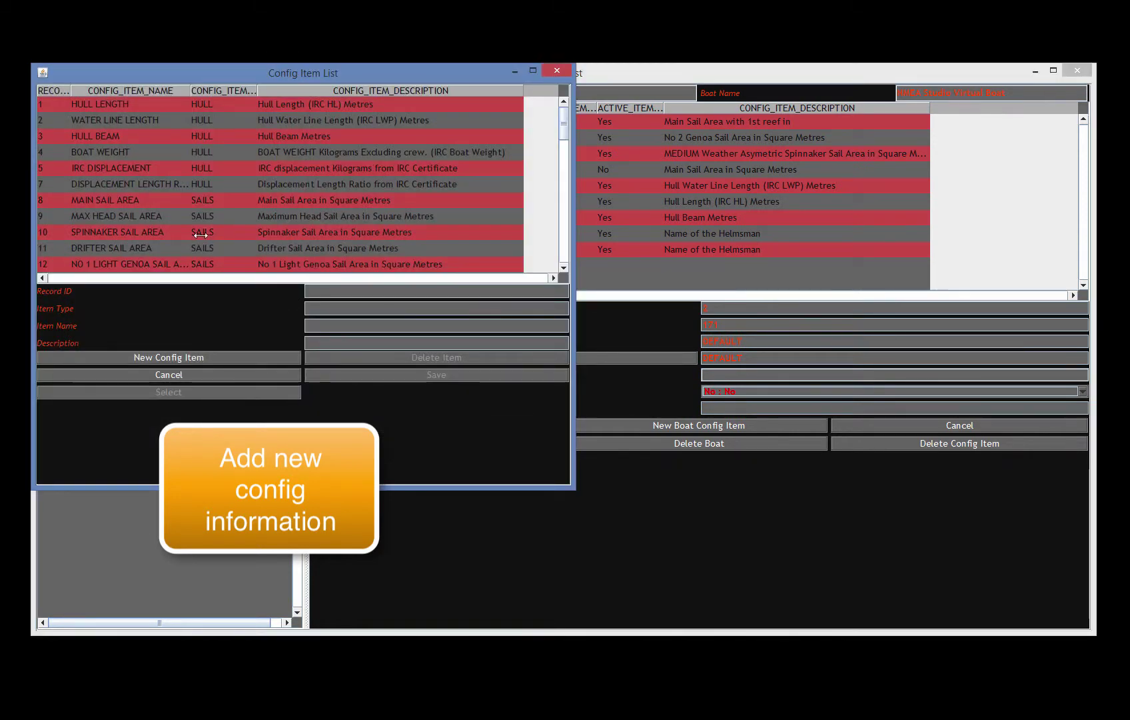
left_click_drag(559, 125, 555, 249)
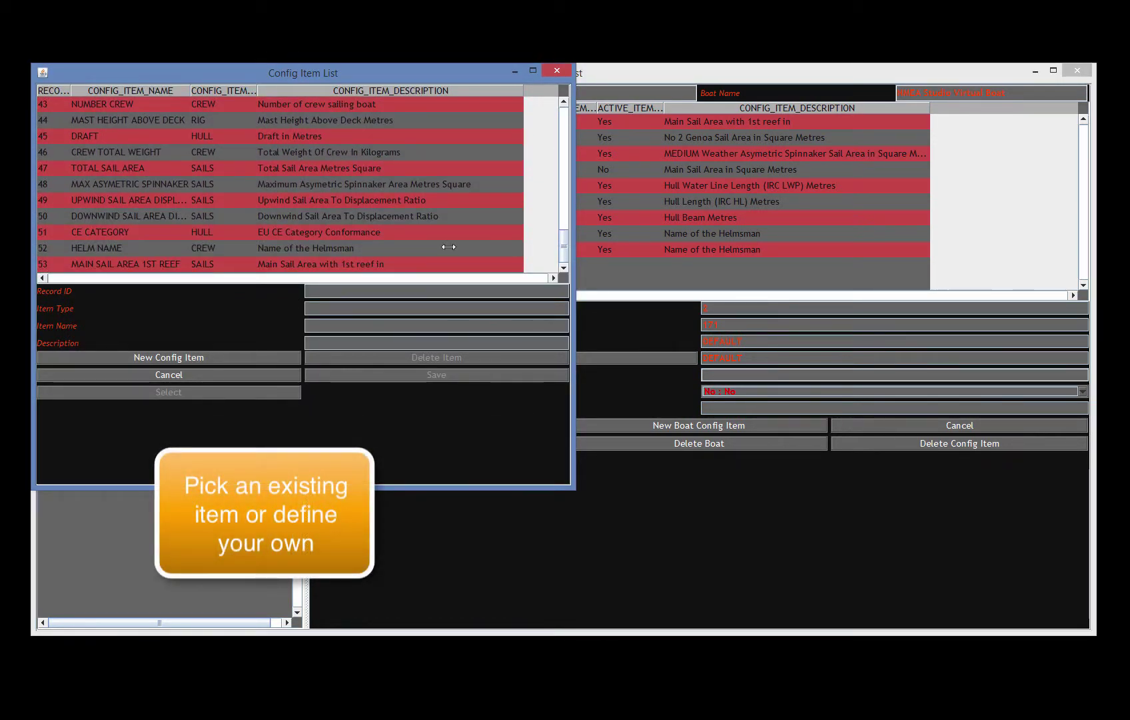
- Define and save a new CREW config item named MAIN SHEET TRIMMER with a matching description, and use it for the boat's record
left_click(157, 357)
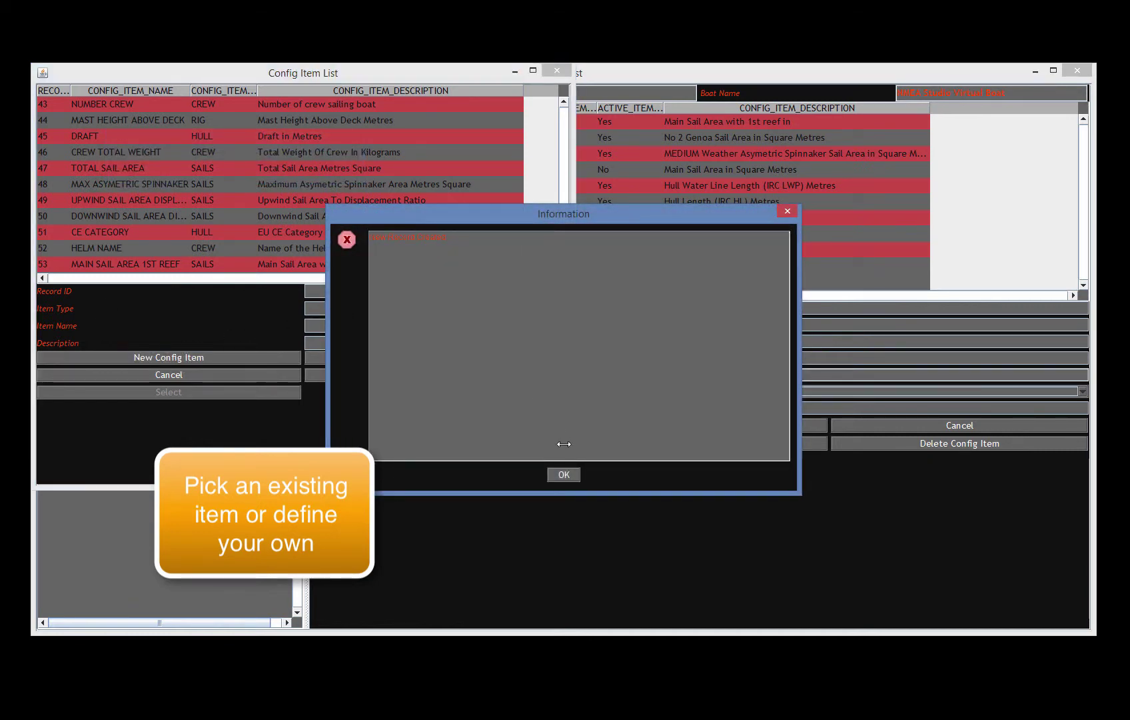
left_click(561, 468)
left_click(311, 324)
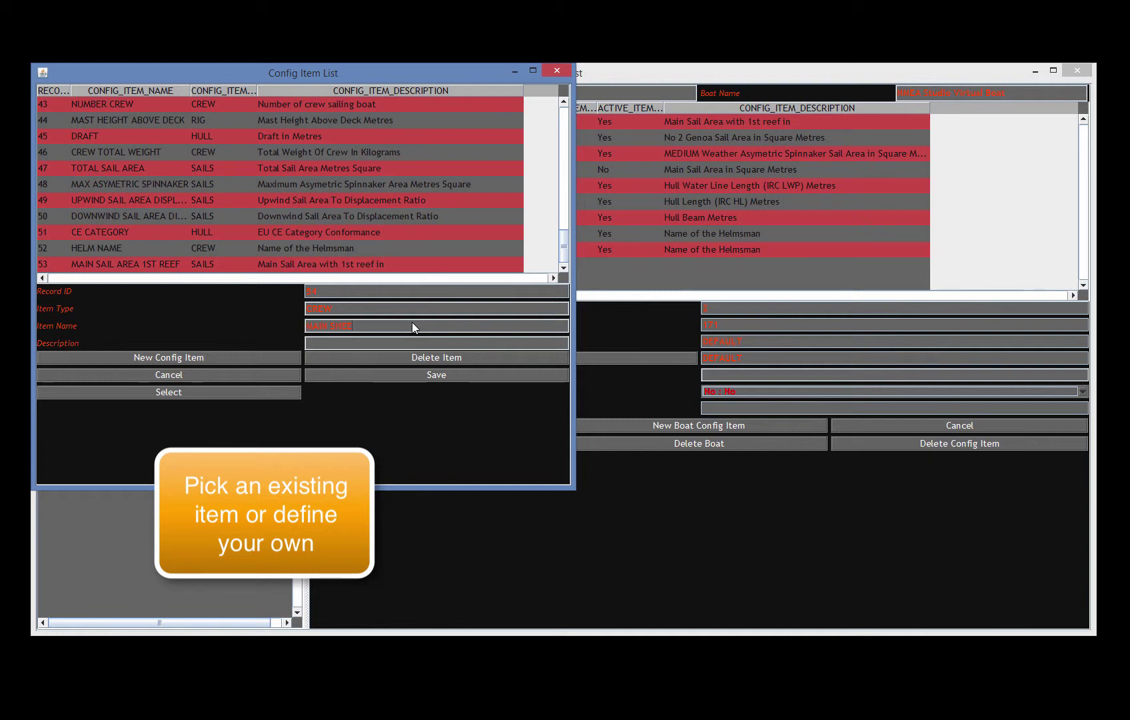
type("IMMER")
left_click(397, 373)
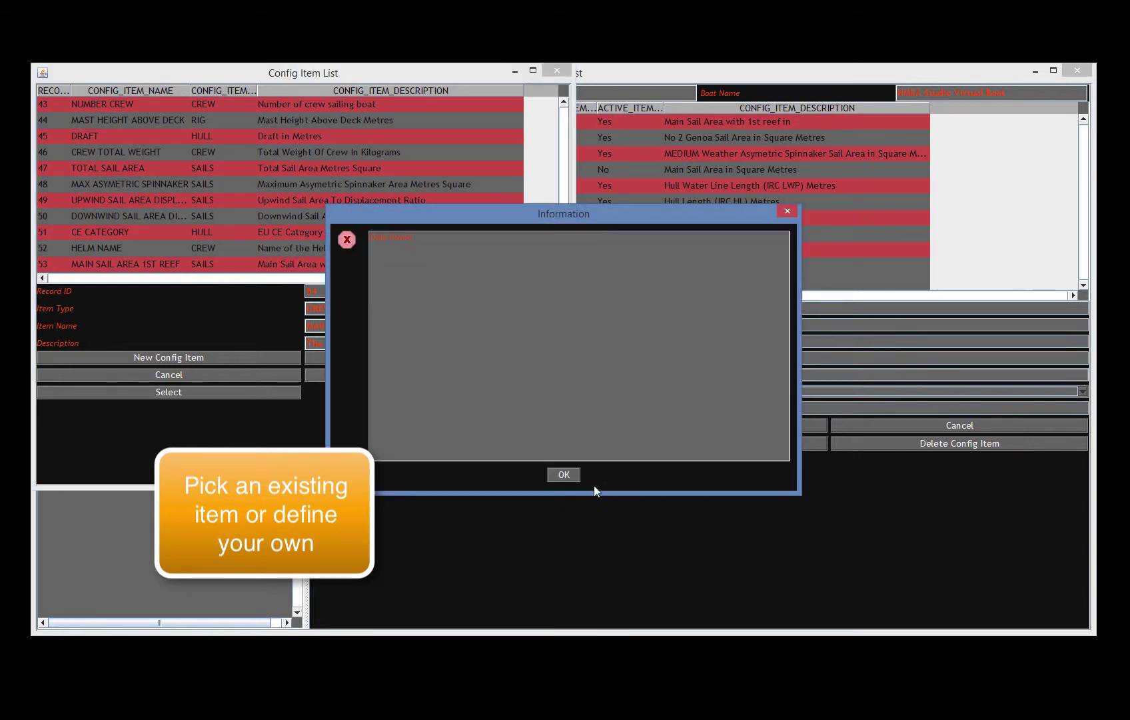
left_click(553, 473)
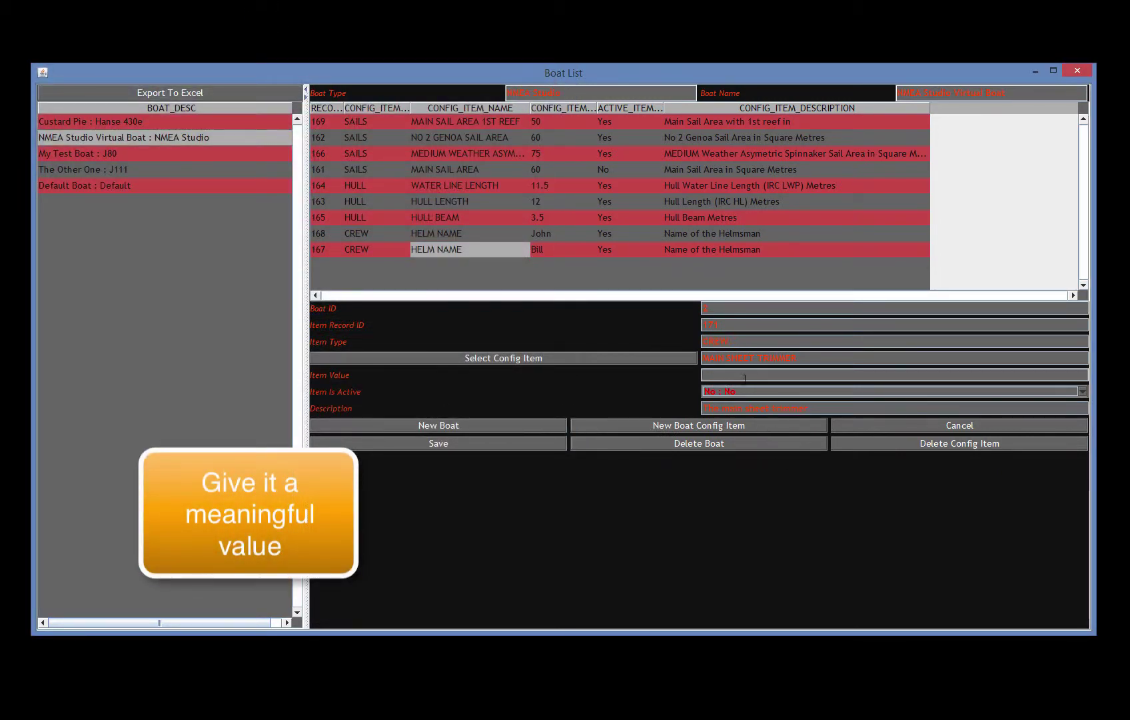
- Enter the main sheet trimmer's first name as the item value, set the item active to Yes, and save it
type("FRED")
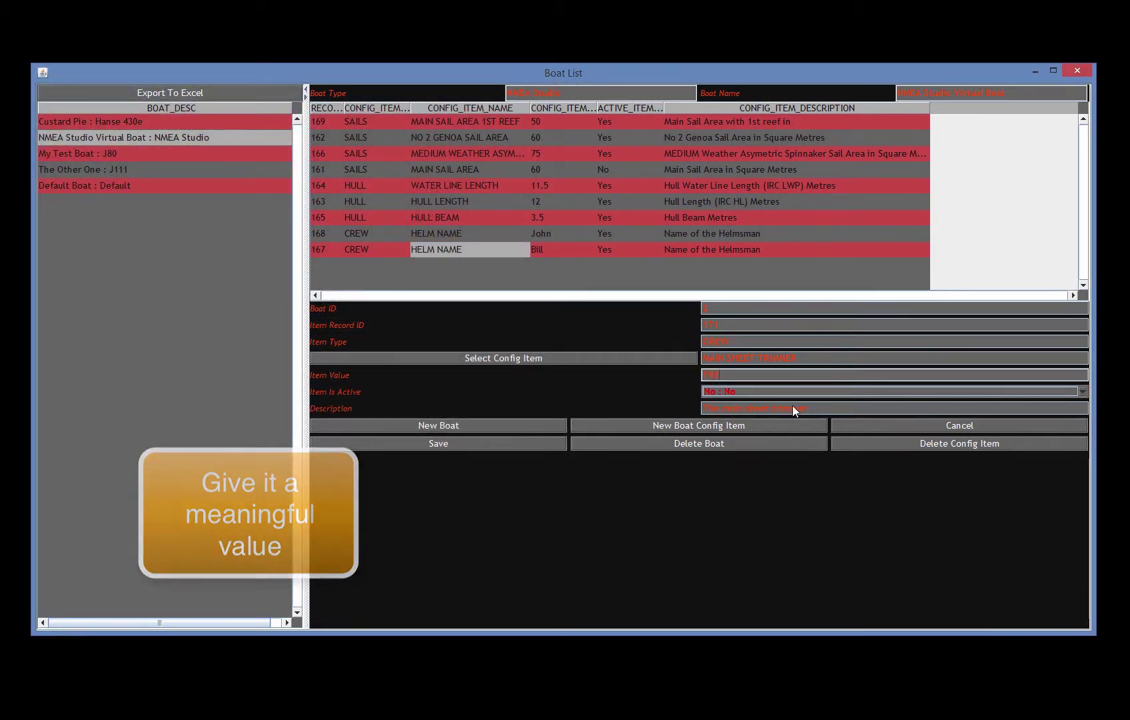
key("BackSpace")
key("BackSpace")
key("BackSpace")
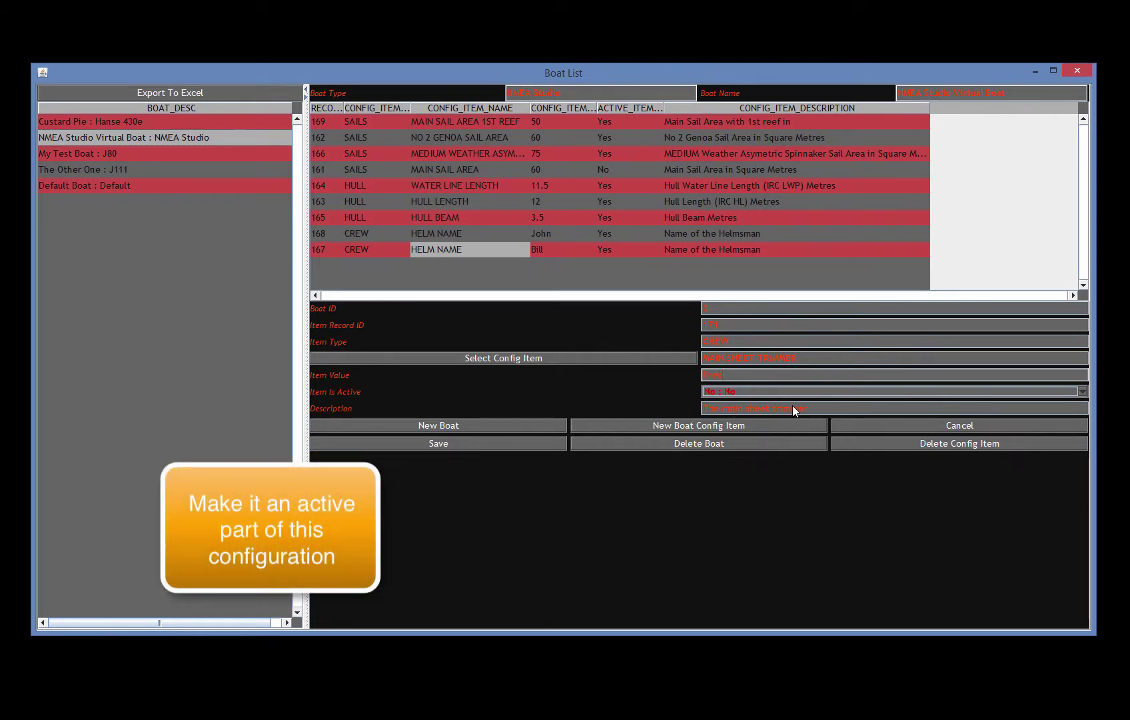
left_click(760, 388)
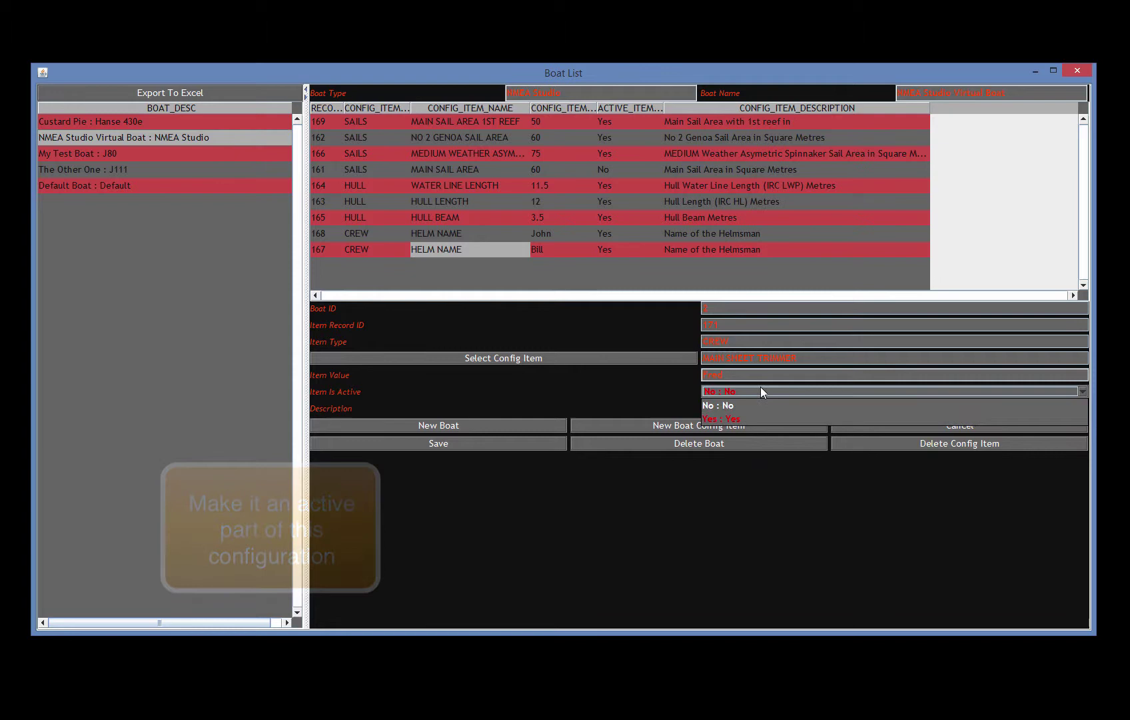
left_click(733, 413)
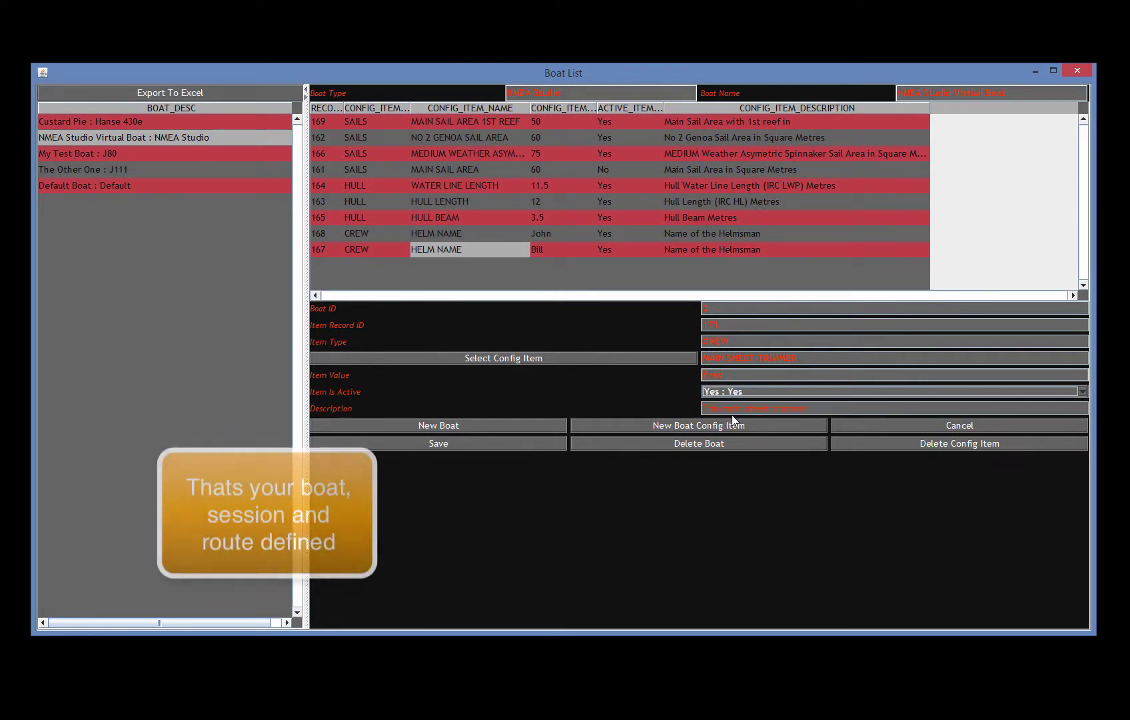
left_click(455, 441)
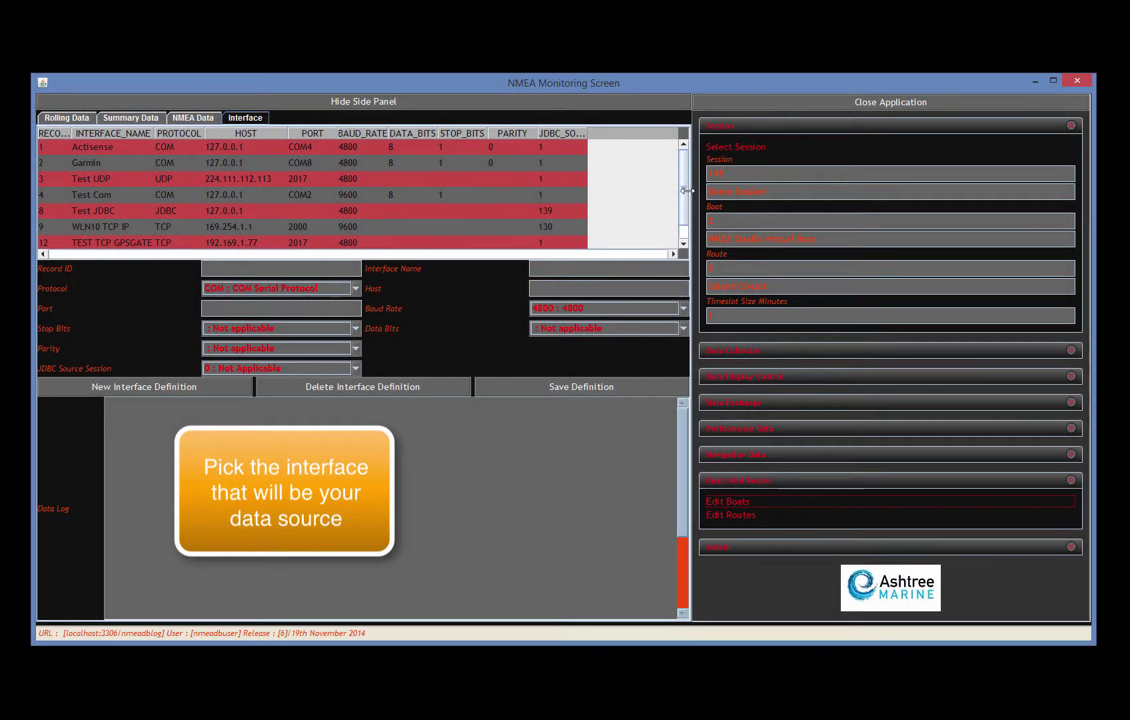
- Choose the TEST TCP GPSGATE interface as data source, keeping its TCP protocol, and start the data collector
left_click_drag(684, 173, 681, 209)
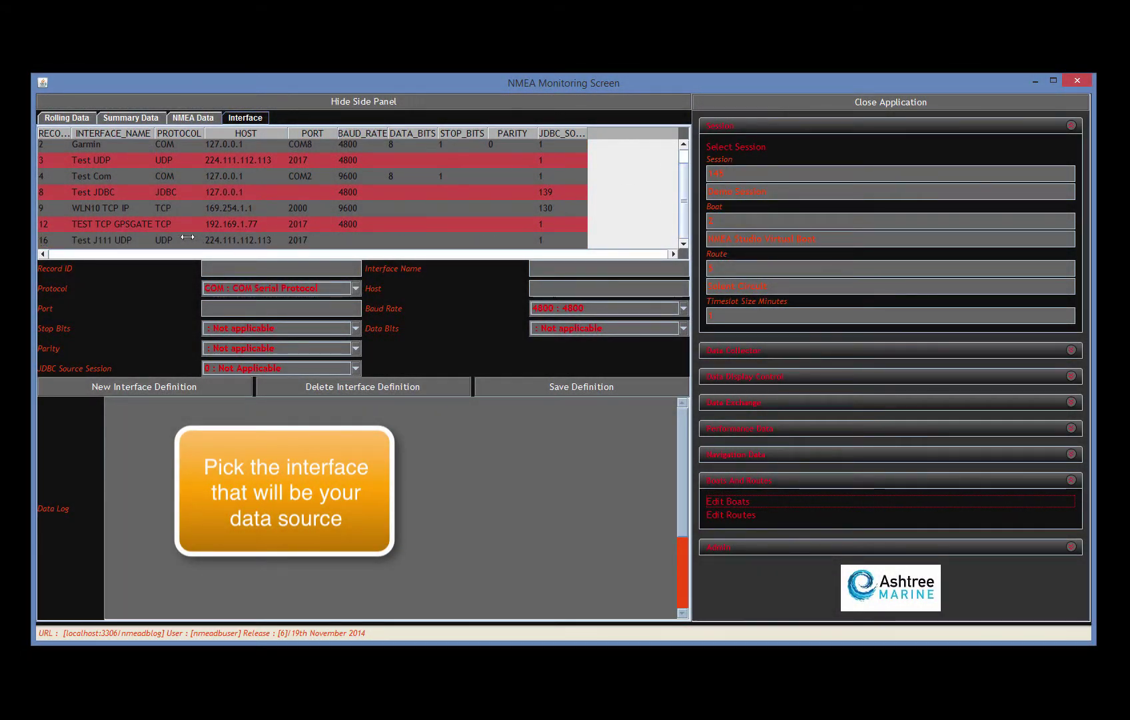
left_click(121, 224)
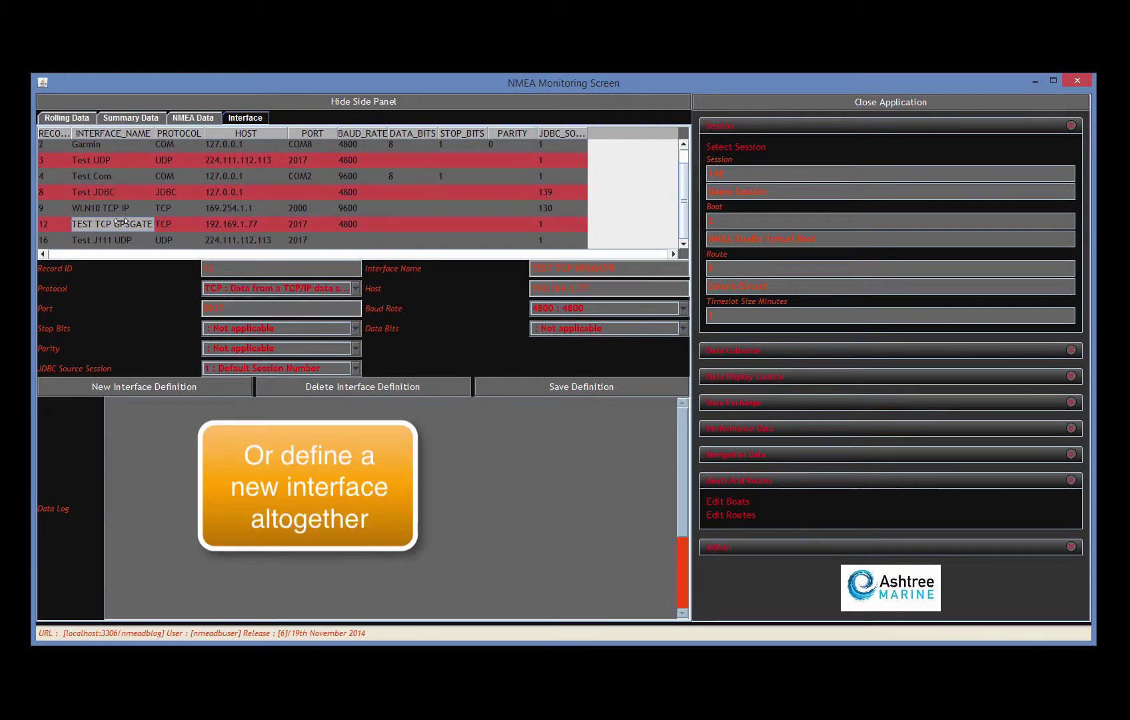
left_click(357, 288)
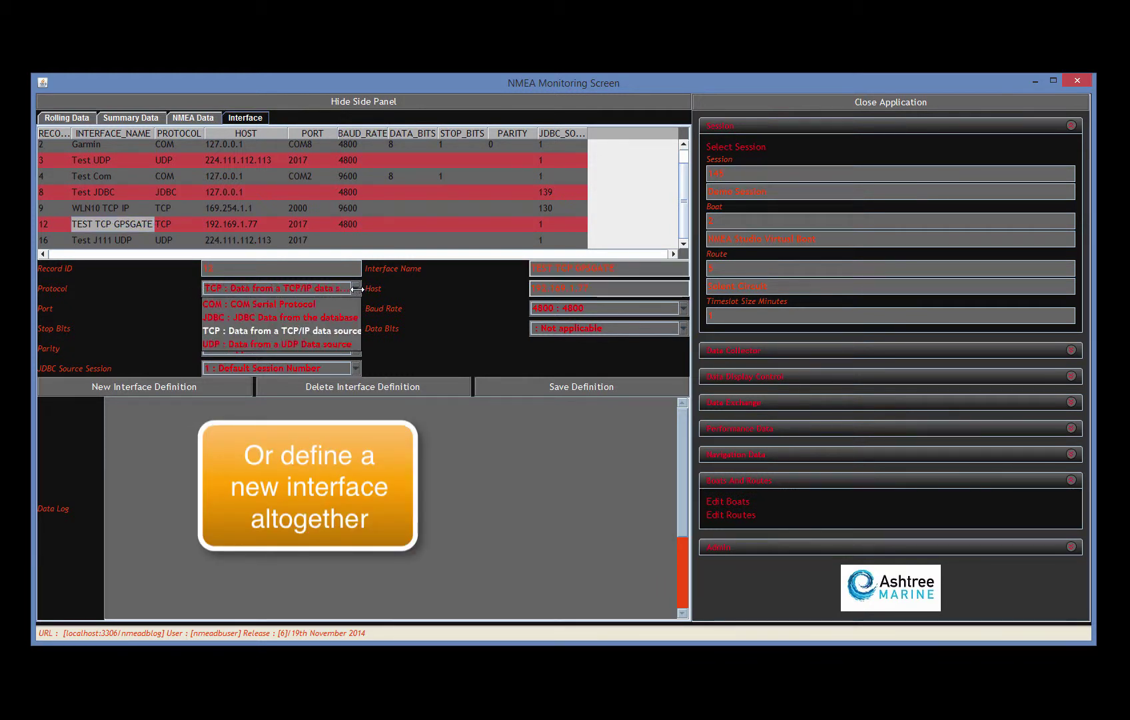
left_click(357, 289)
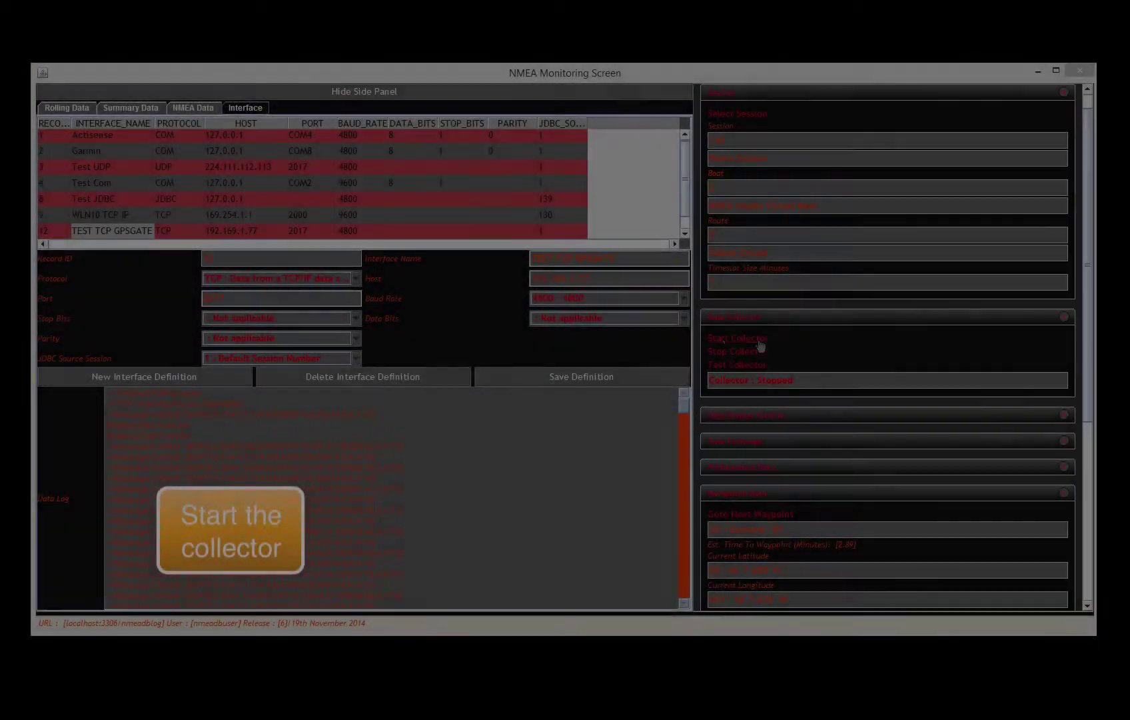
left_click(729, 337)
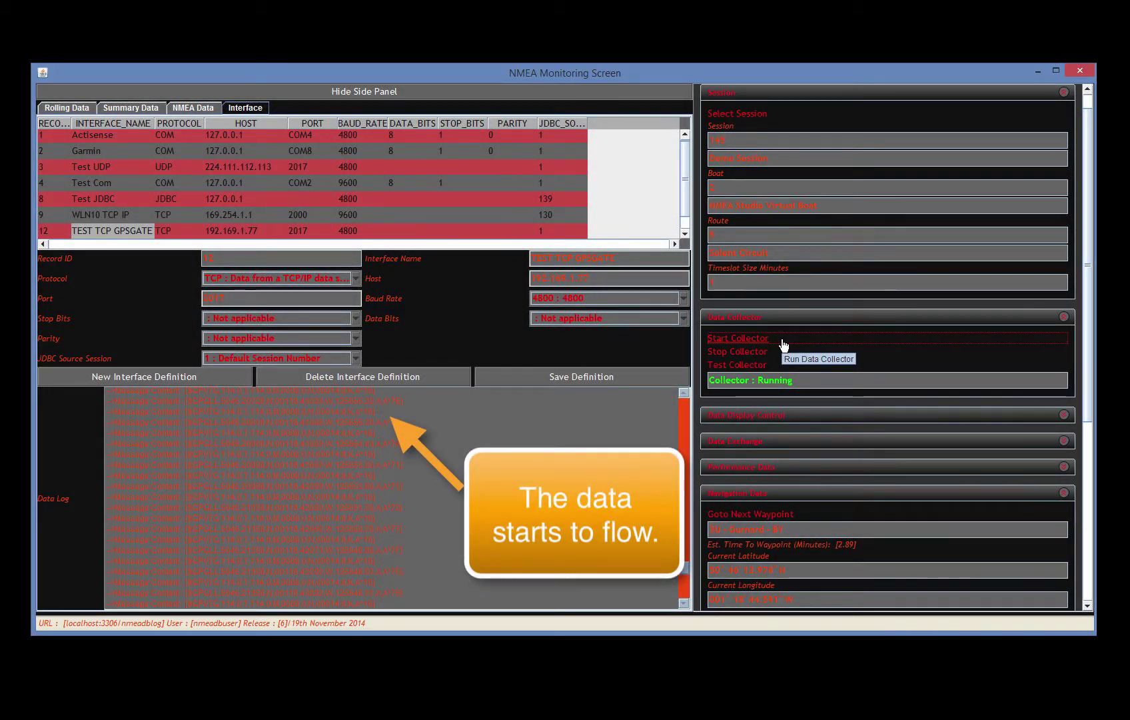
- Expand the performance data and examine the live performance readings and the navigation data for the next waypoint
left_click_drag(1085, 313, 1091, 492)
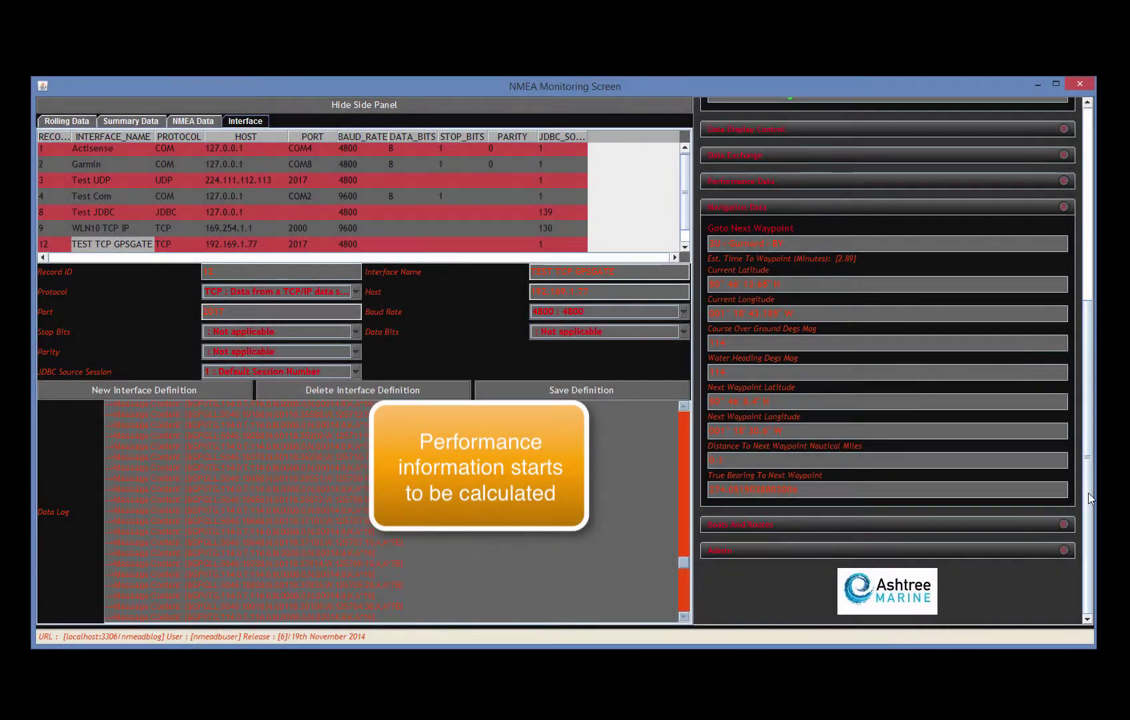
left_click_drag(1087, 492, 1076, 320)
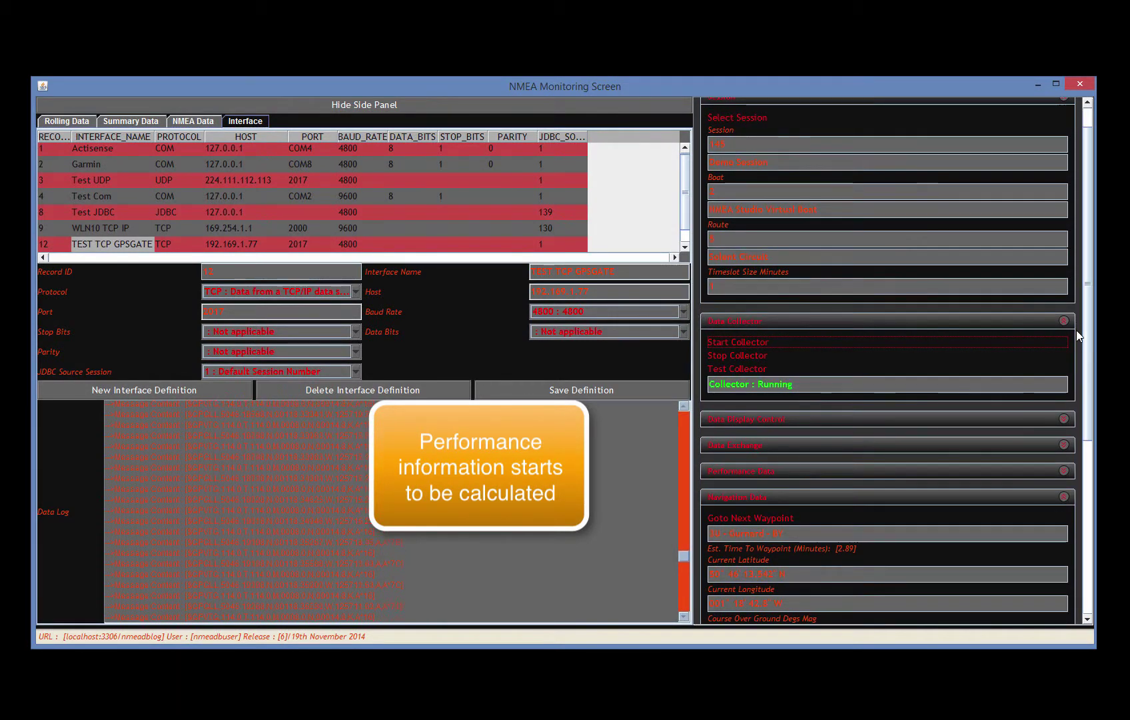
left_click(774, 471)
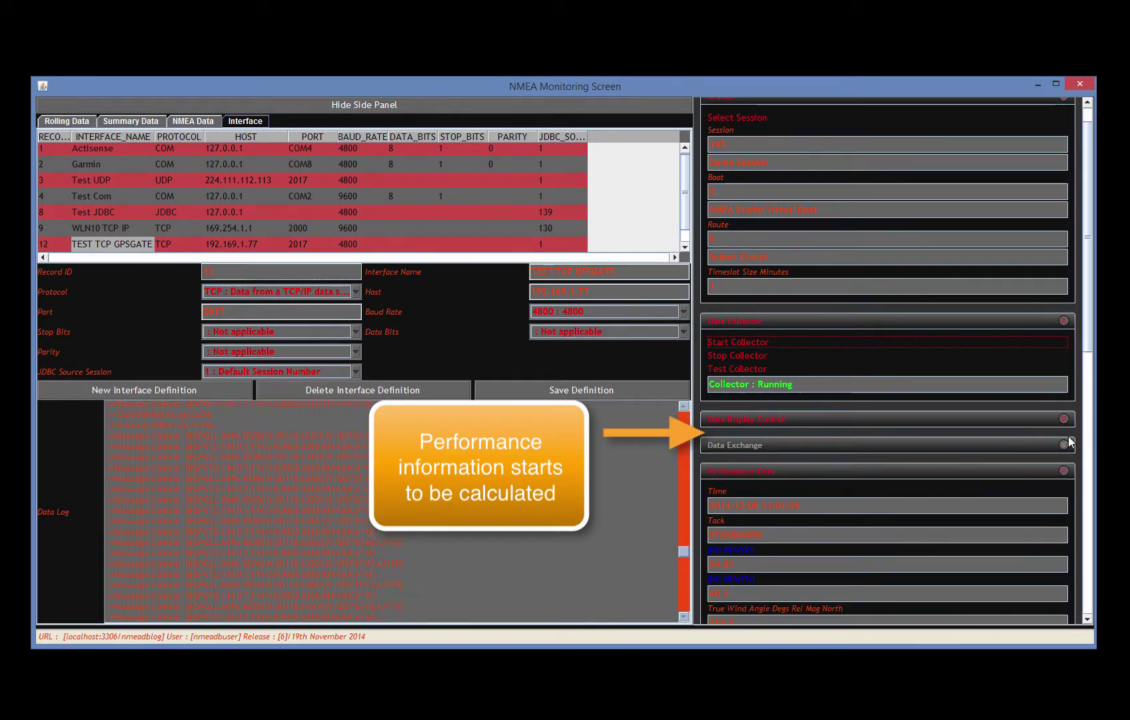
scroll(1089, 335, "down", 5)
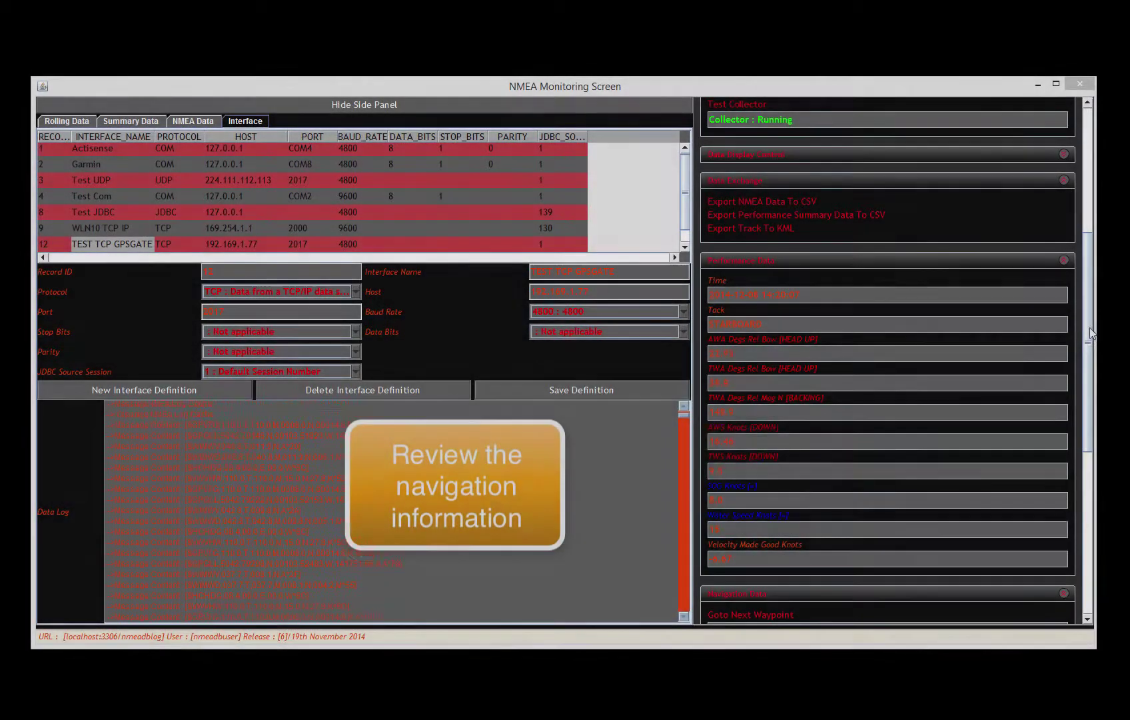
left_click_drag(1091, 333, 1091, 462)
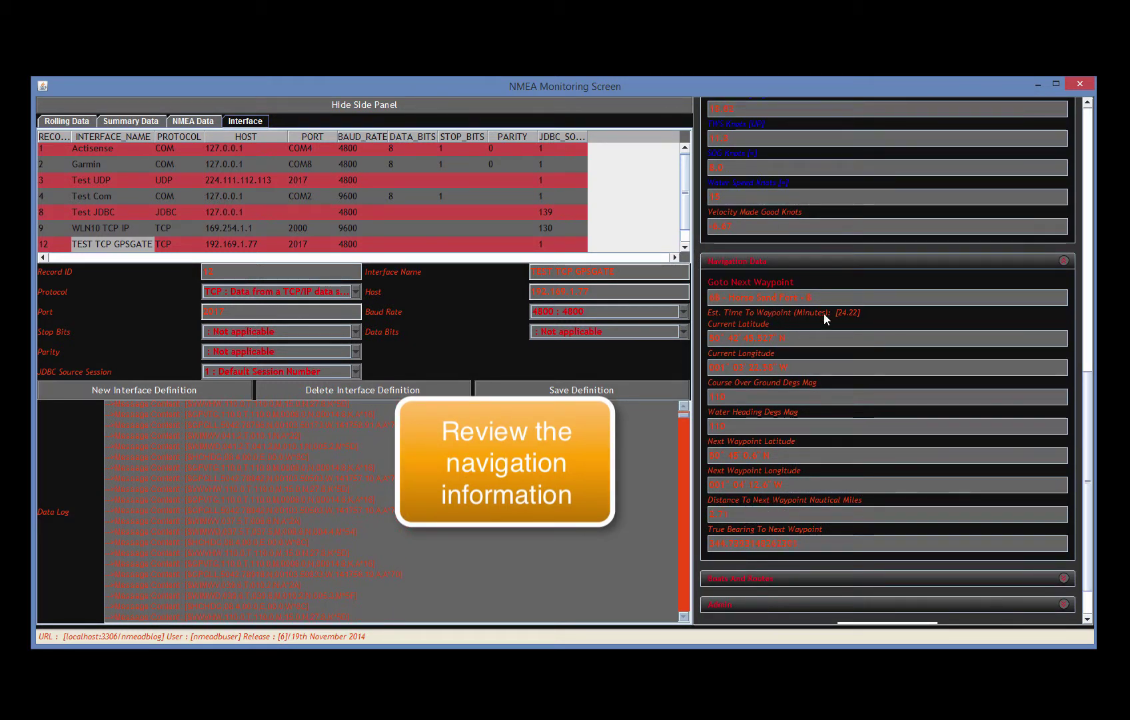
scroll(1089, 448, "down", 3)
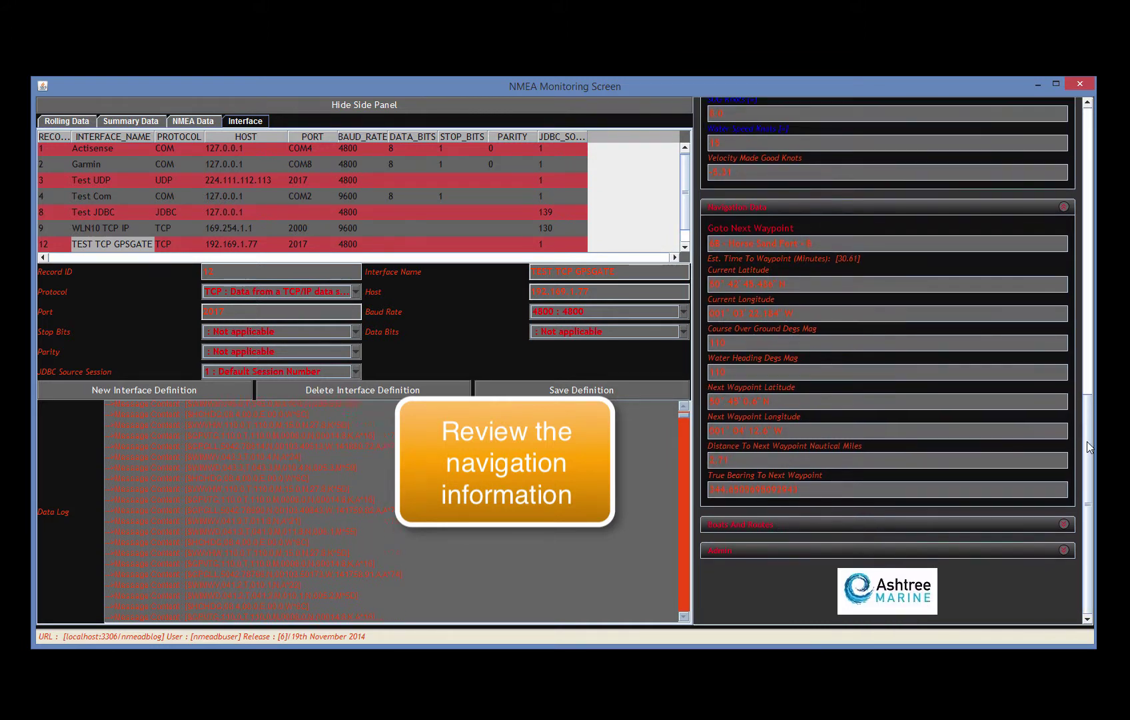
scroll(1085, 419, "up", 4)
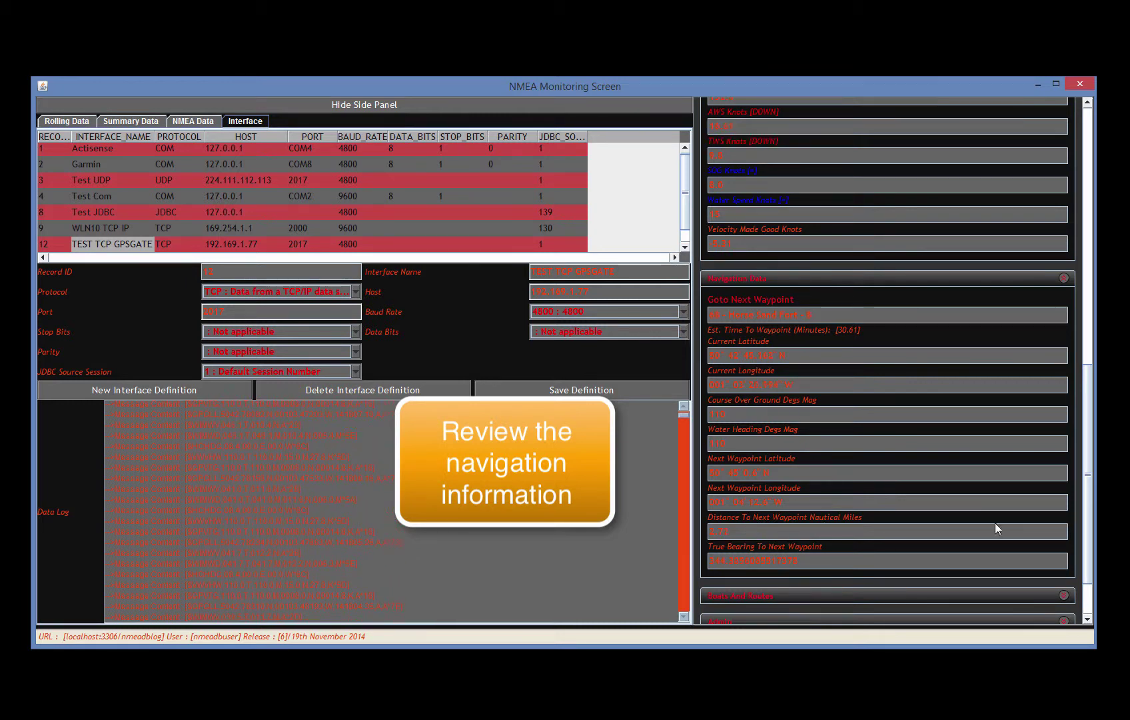
- Export the session's track to KML
left_click_drag(1091, 498, 1086, 312)
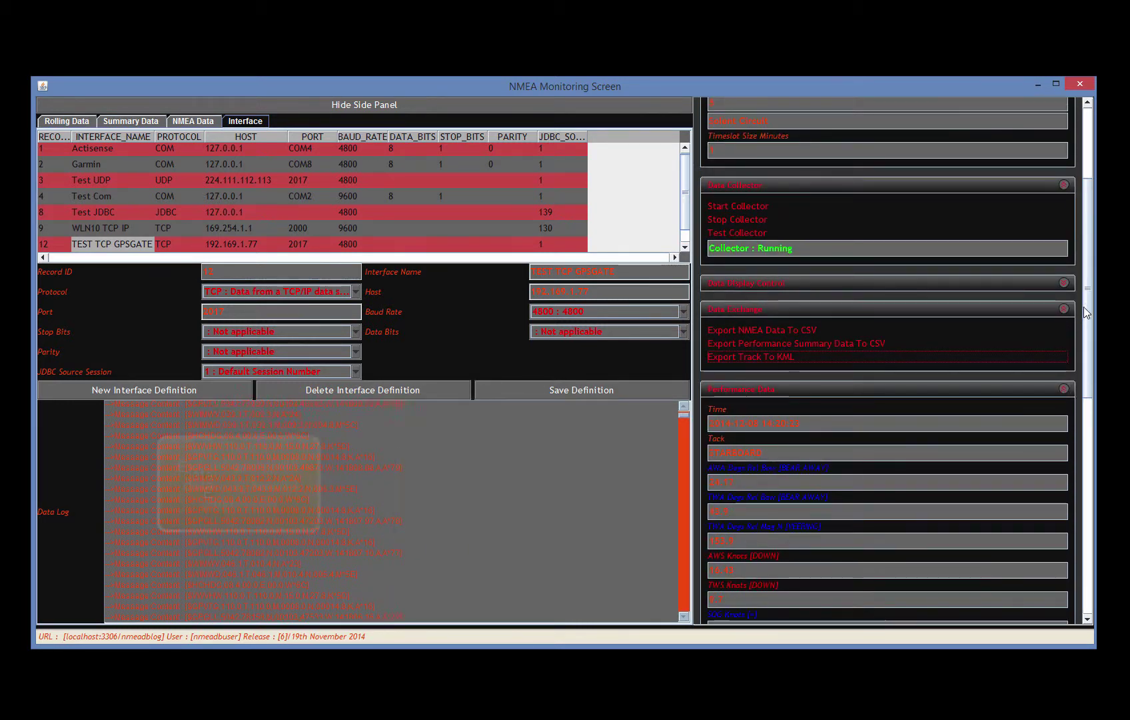
left_click(779, 360)
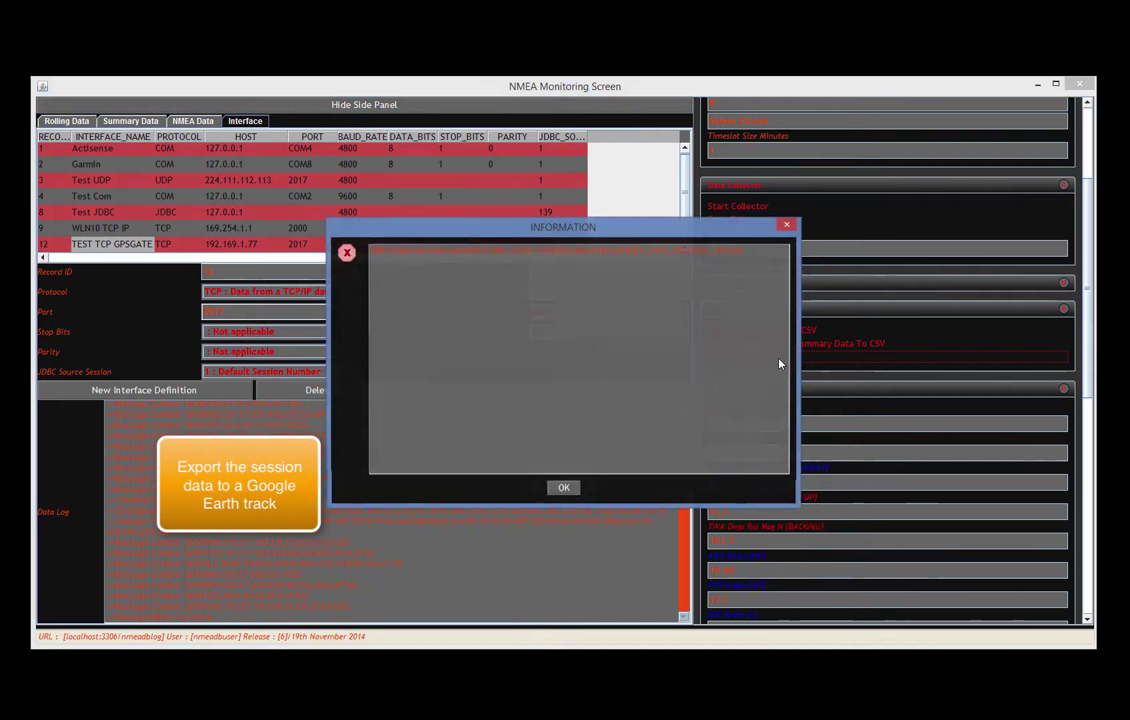
- Dismiss the export message and open the exported NMEA_DATA_SESSION_145.KML file from the temp folder in Google Earth
left_click(576, 485)
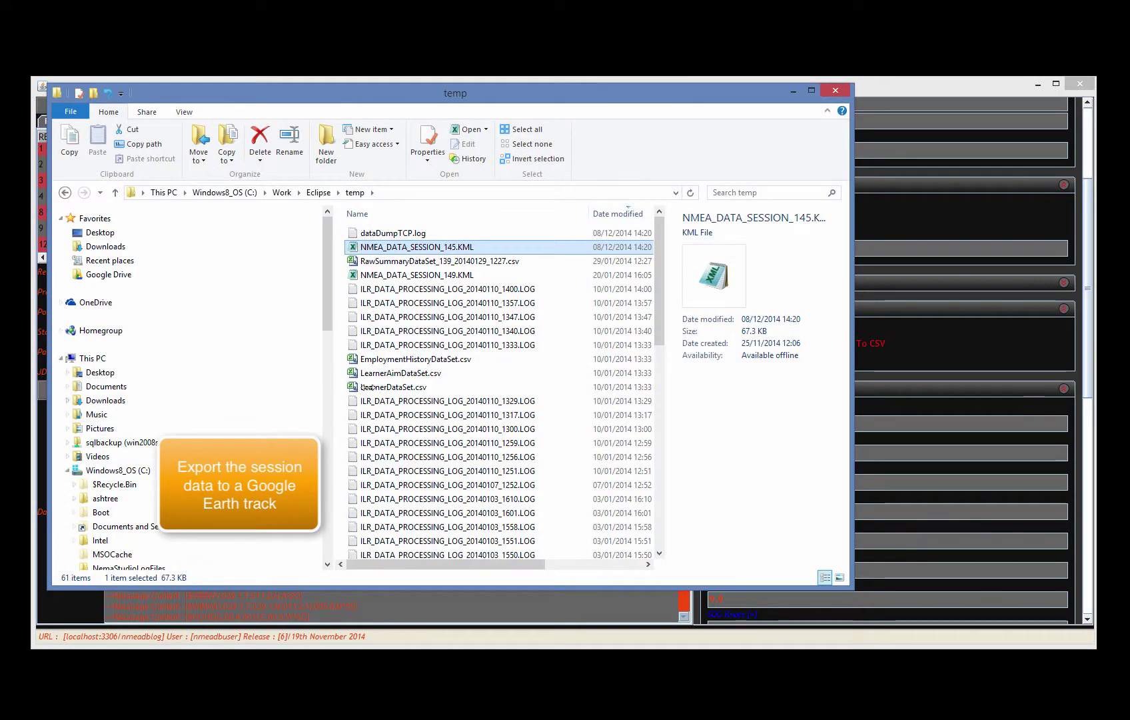
right_click(419, 244)
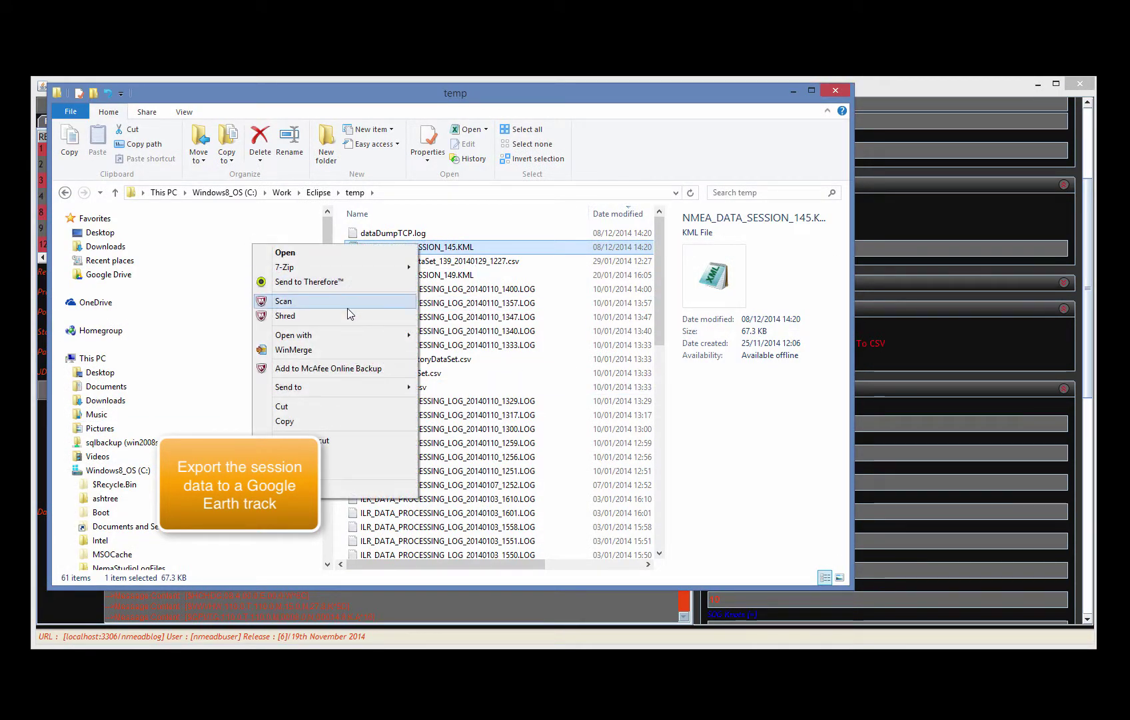
mouse_move(344, 333)
left_click(229, 333)
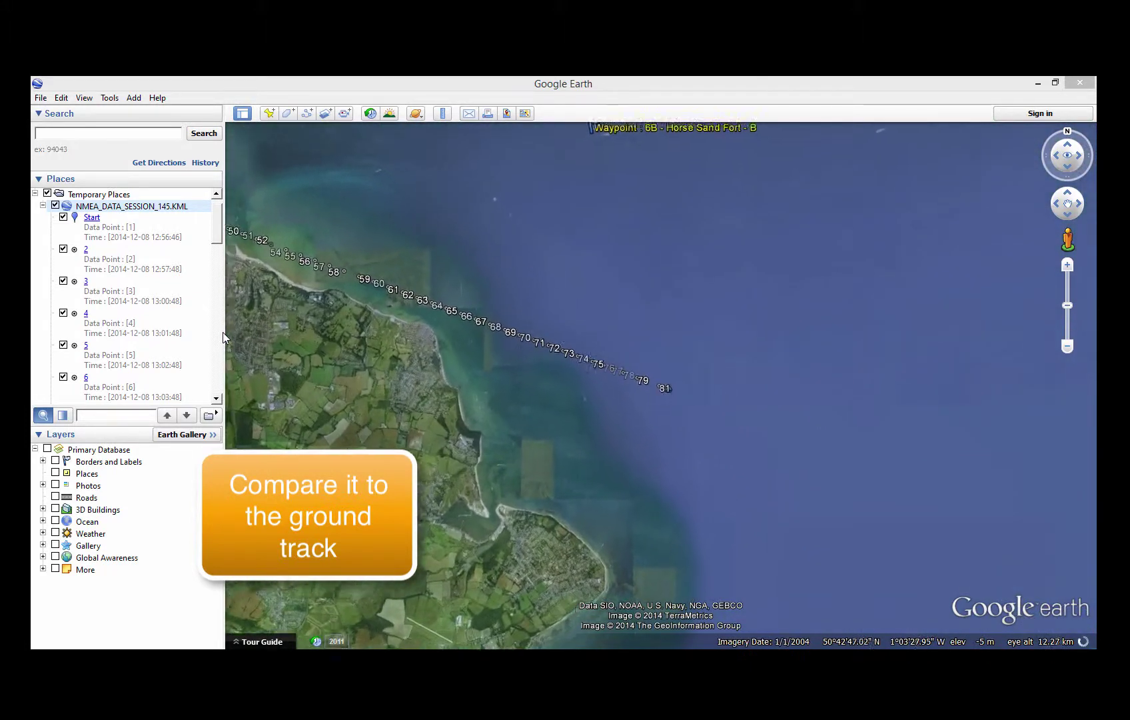
- Examine the track points near the finish of the session track, including data point 79
left_click(654, 384)
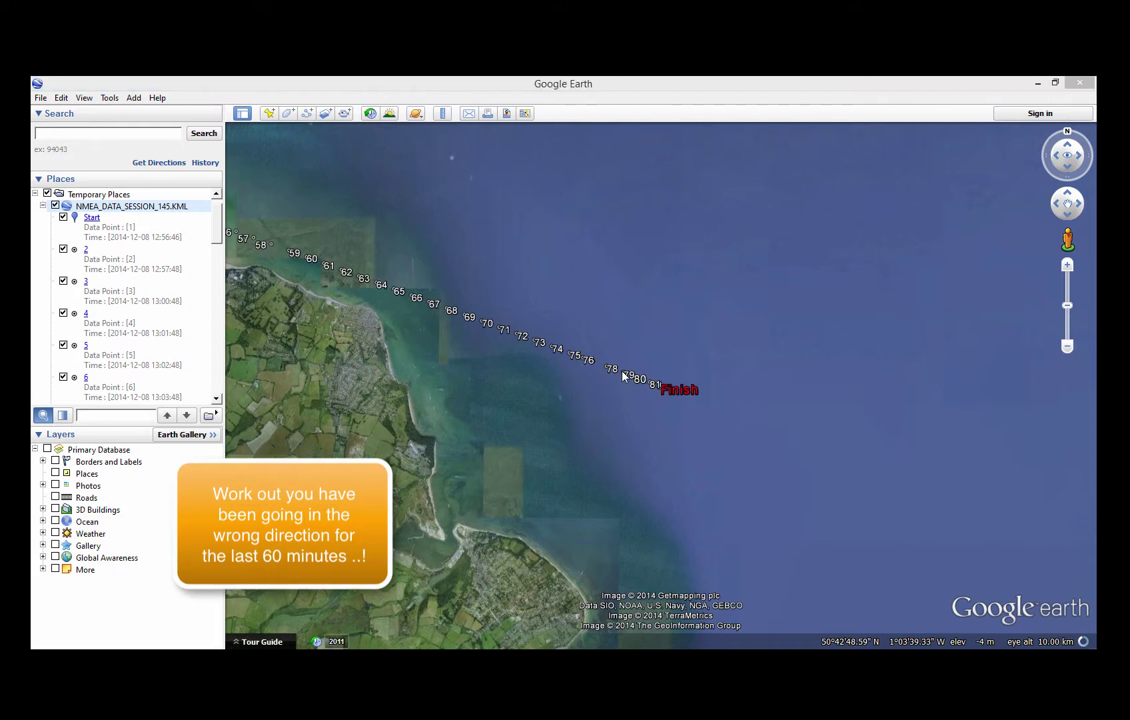
left_click(626, 374)
left_click(623, 428)
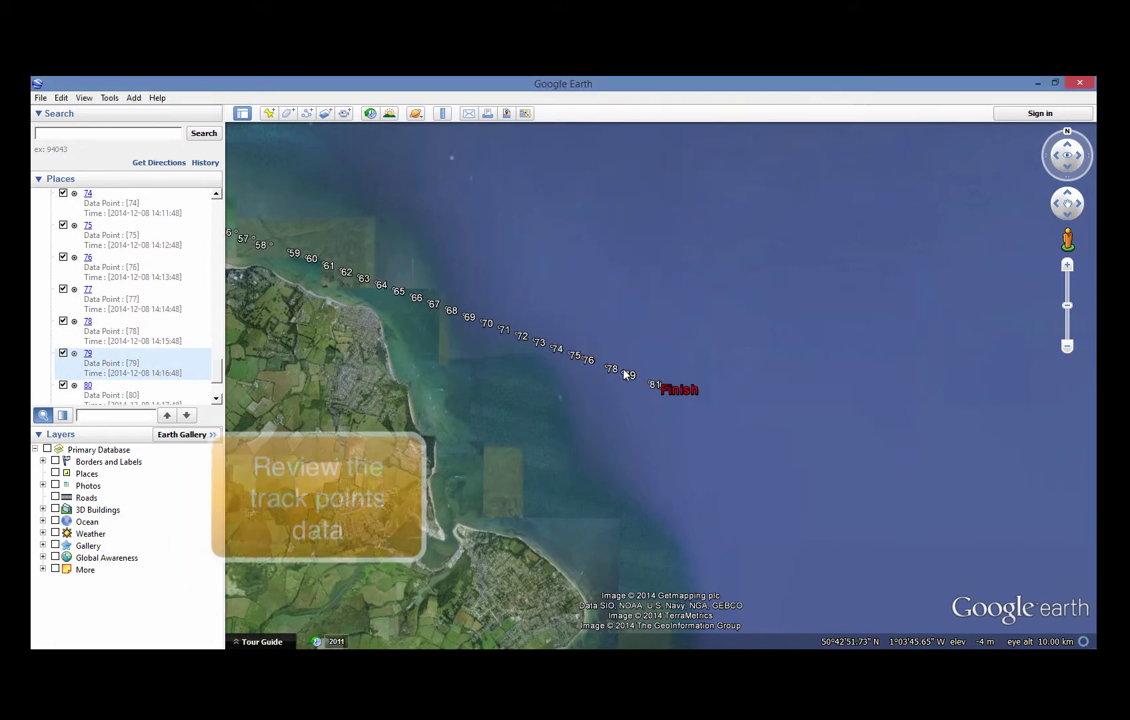
mouse_move(853, 490)
left_mouse_down()
mouse_move(530, 305)
mouse_move(527, 276)
mouse_move(565, 303)
left_mouse_up()
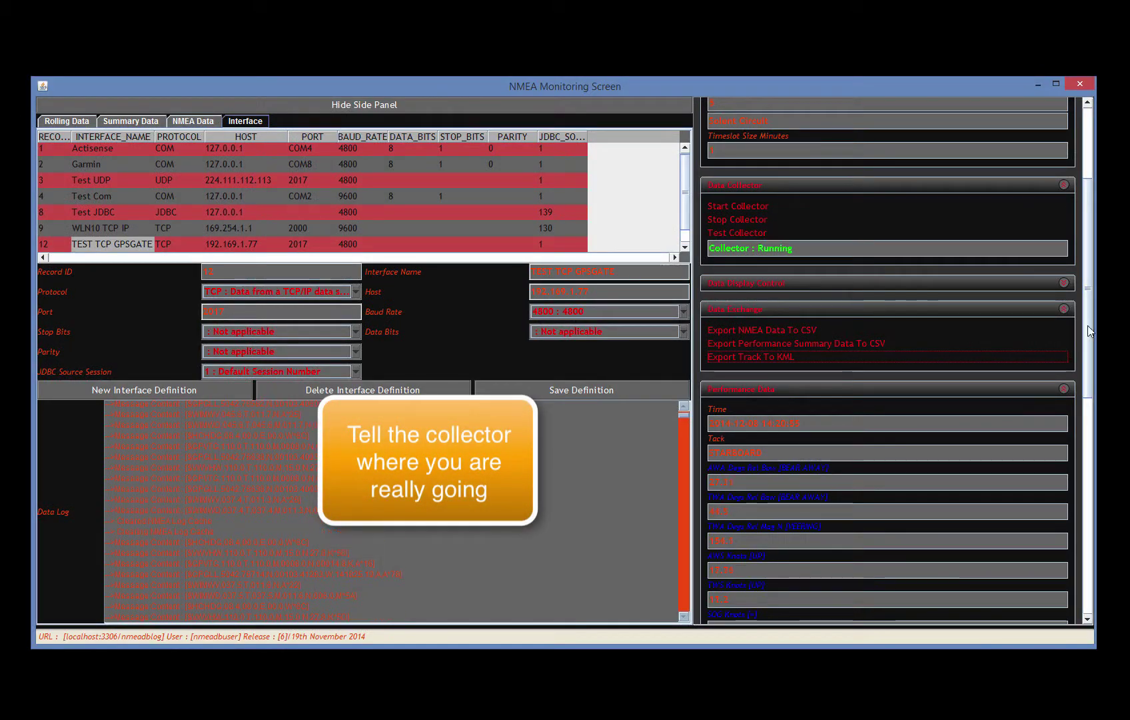
- Switch back to the NMEA Monitoring Screen and advance the navigation data to the route's next waypoint
scroll(1090, 319, "up", 2)
scroll(1090, 319, "down", 2)
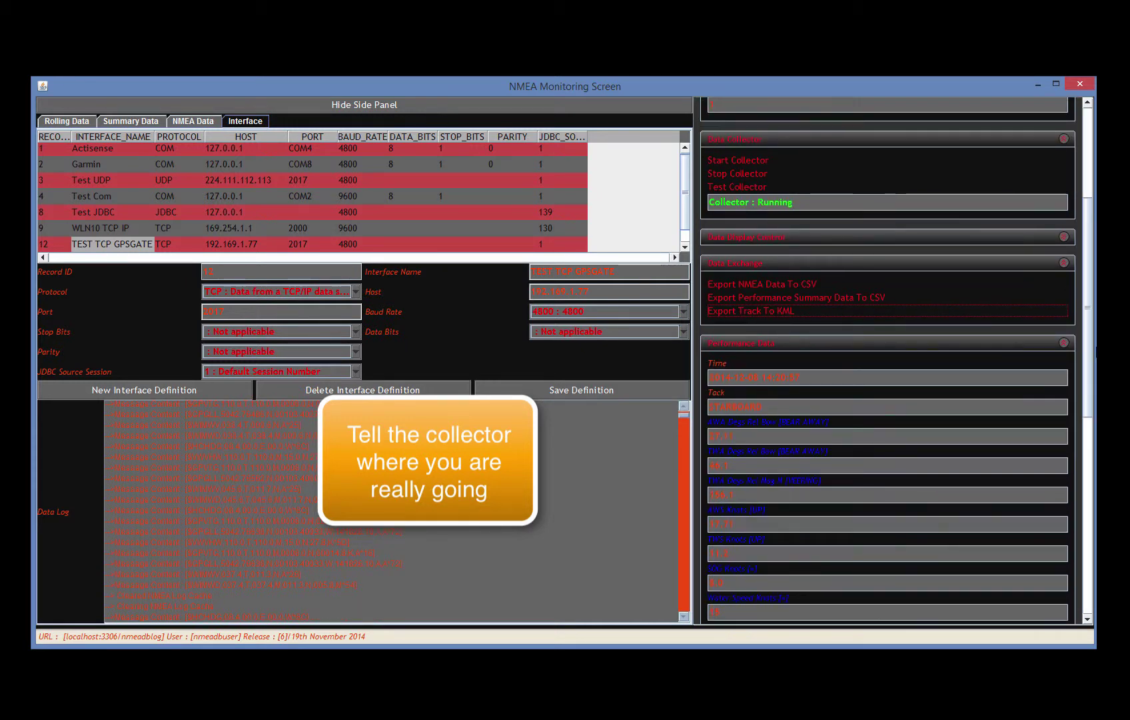
scroll(999, 449, "down", 5)
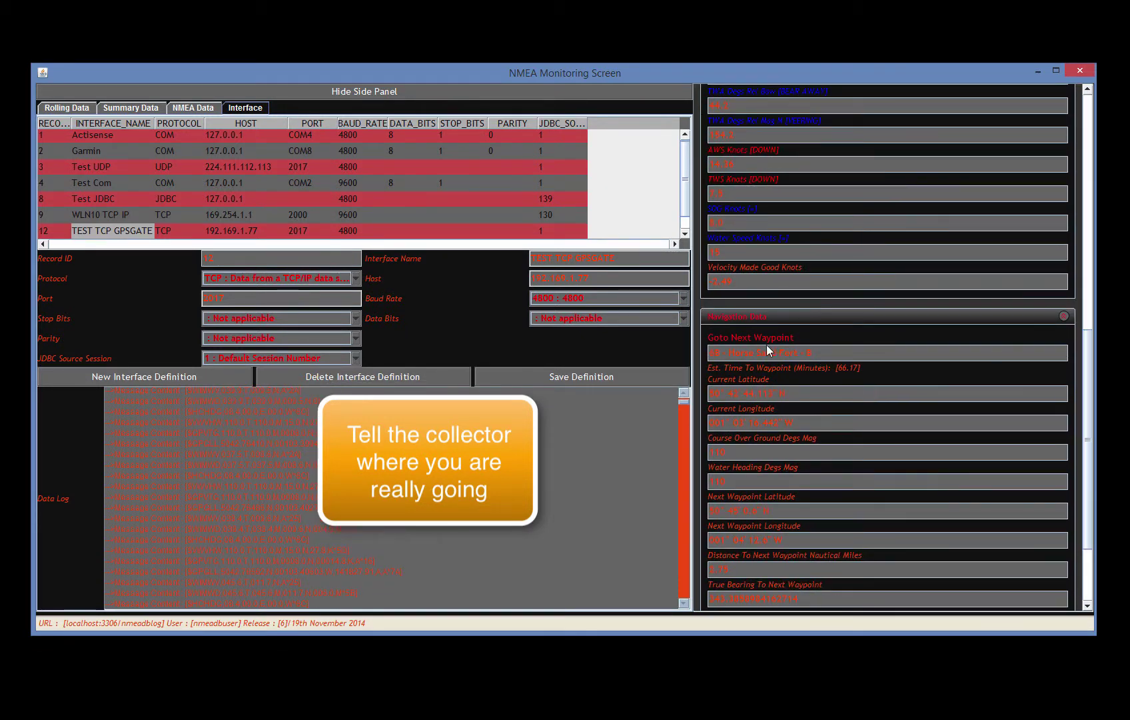
left_click(753, 336)
left_click_drag(1090, 360, 1091, 397)
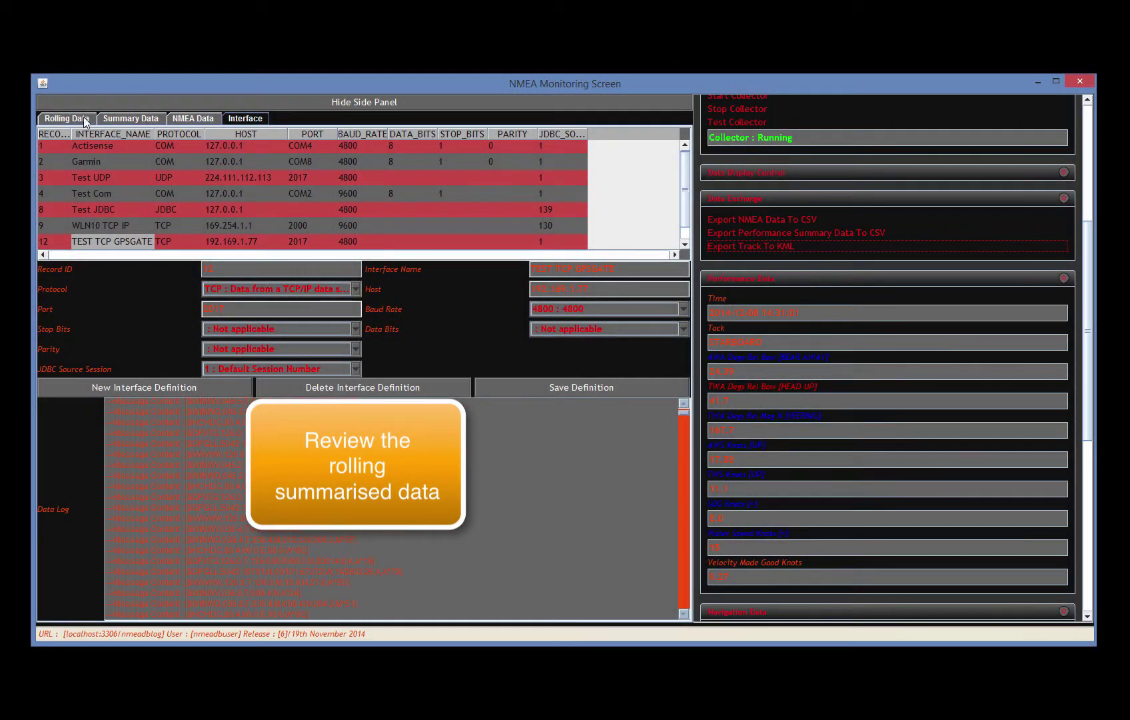
- Expand the rolling session data and review its time samples, including the main sheet trimmer and helm name entries
left_click(74, 118)
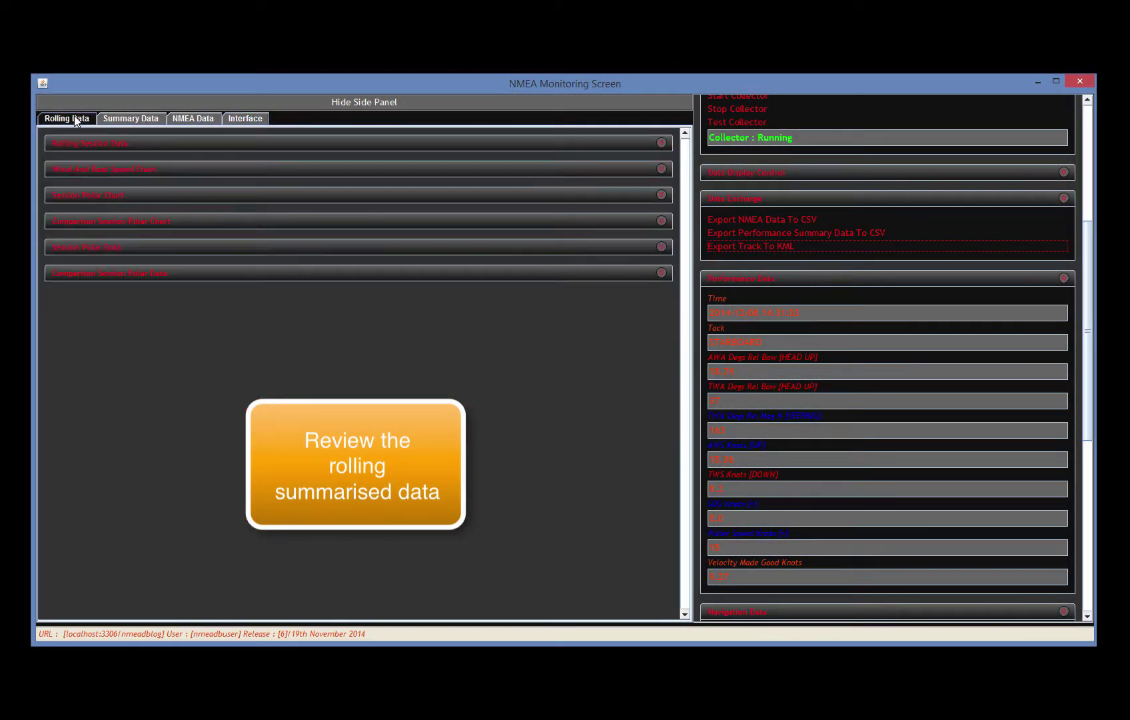
left_click(93, 143)
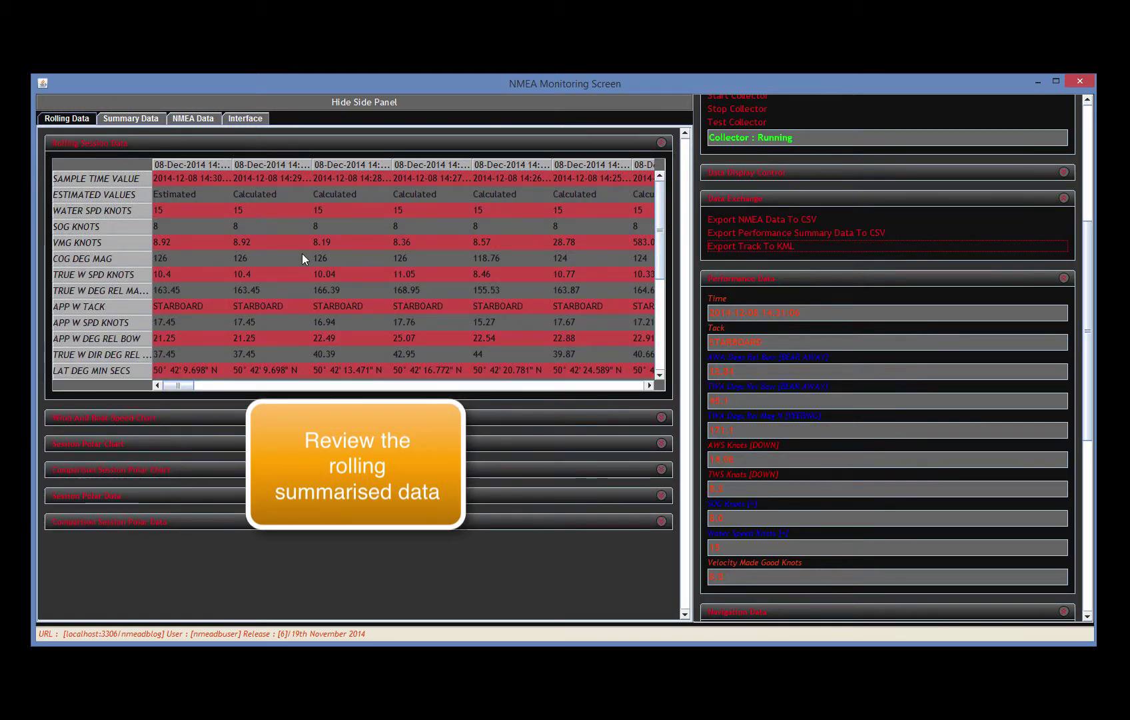
left_click(306, 257)
scroll(191, 381, "right", 3)
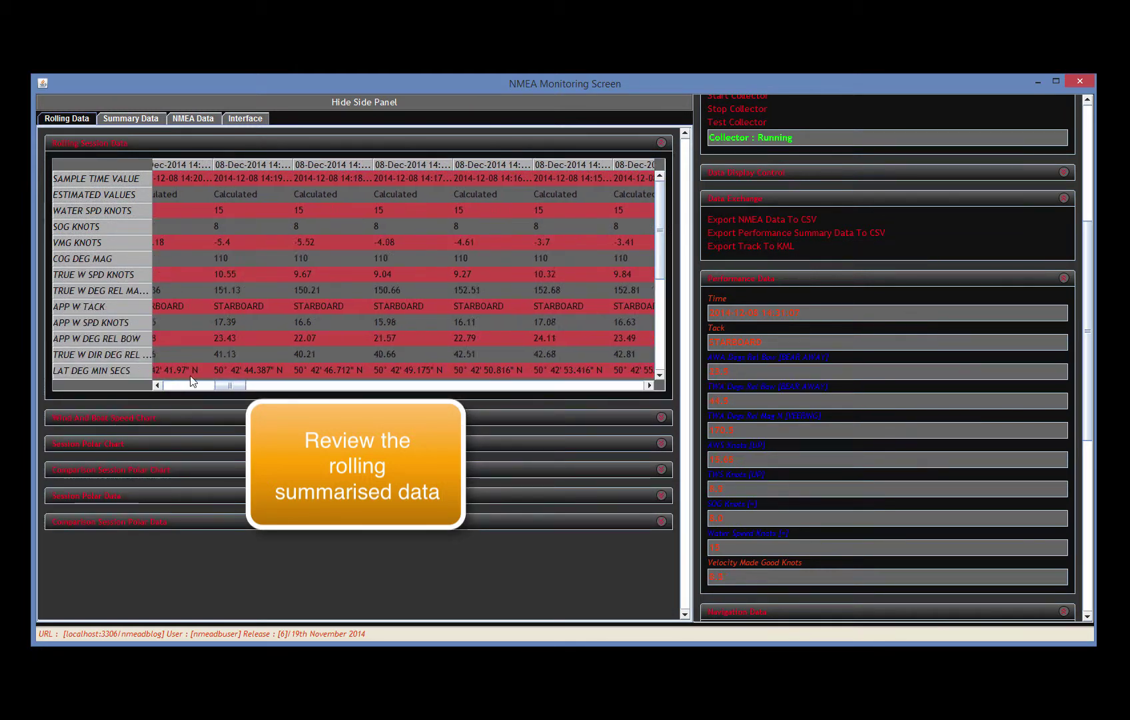
scroll(216, 386, "left", 5)
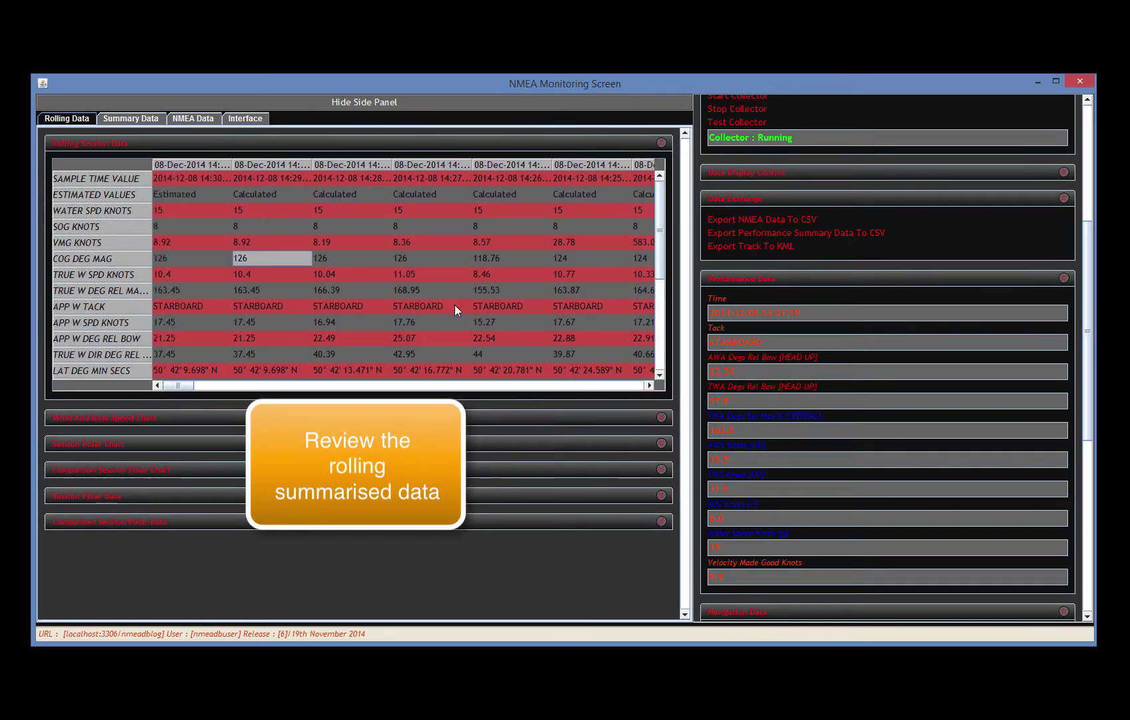
left_click_drag(663, 233, 655, 329)
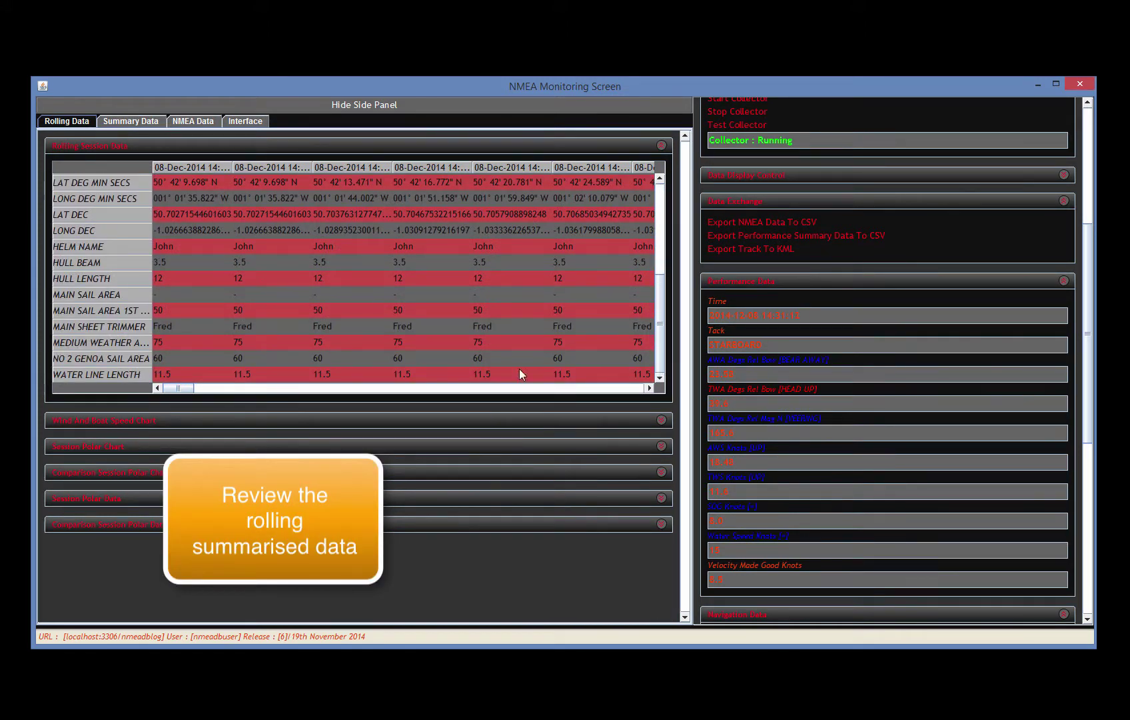
left_click(164, 324)
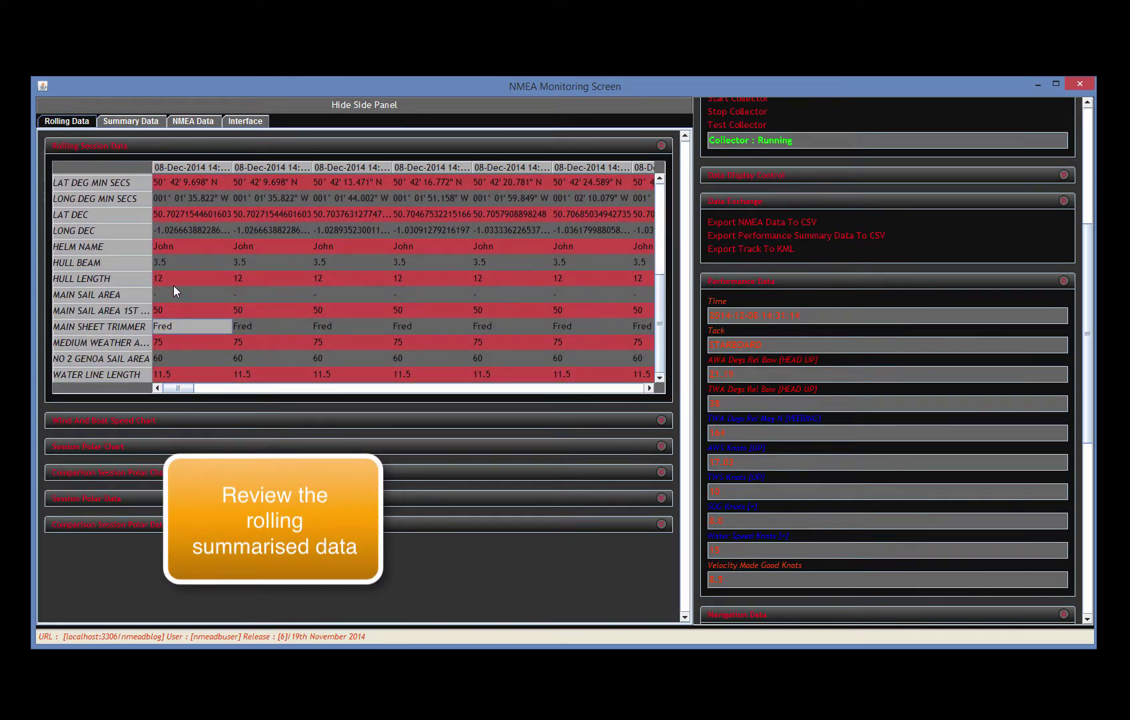
left_click(176, 247)
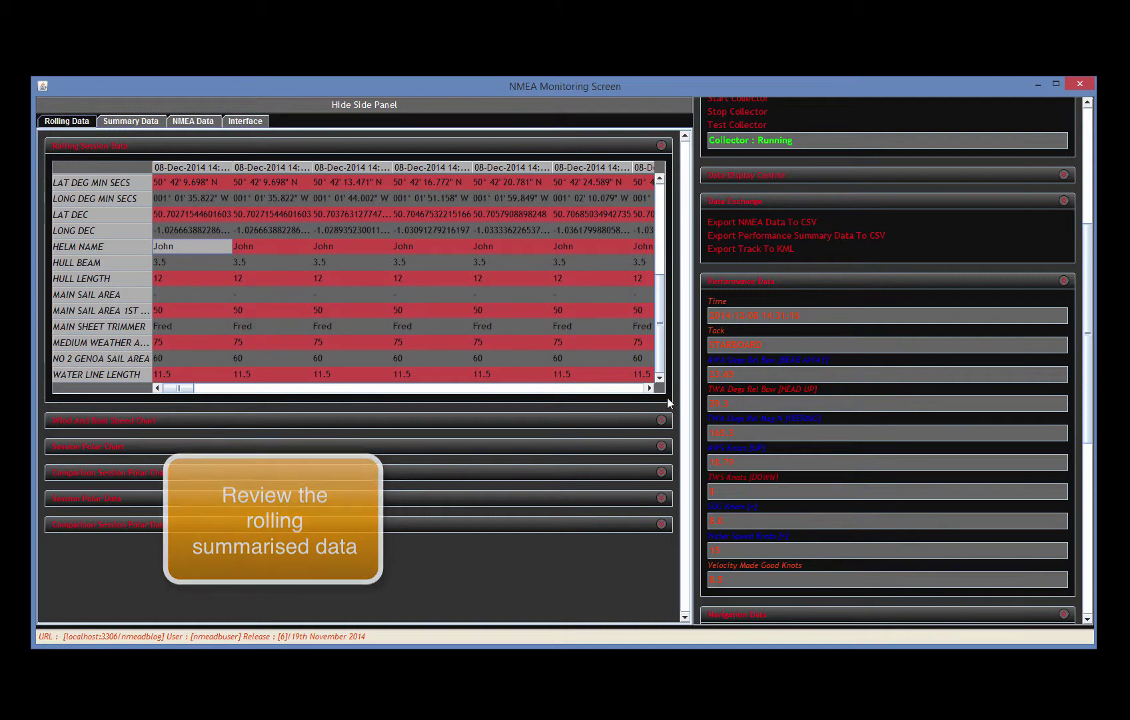
- Collapse the performance data, expand the boats and routes section, and open the boat list for editing
left_click_drag(1088, 326, 1061, 331)
left_click(1066, 279)
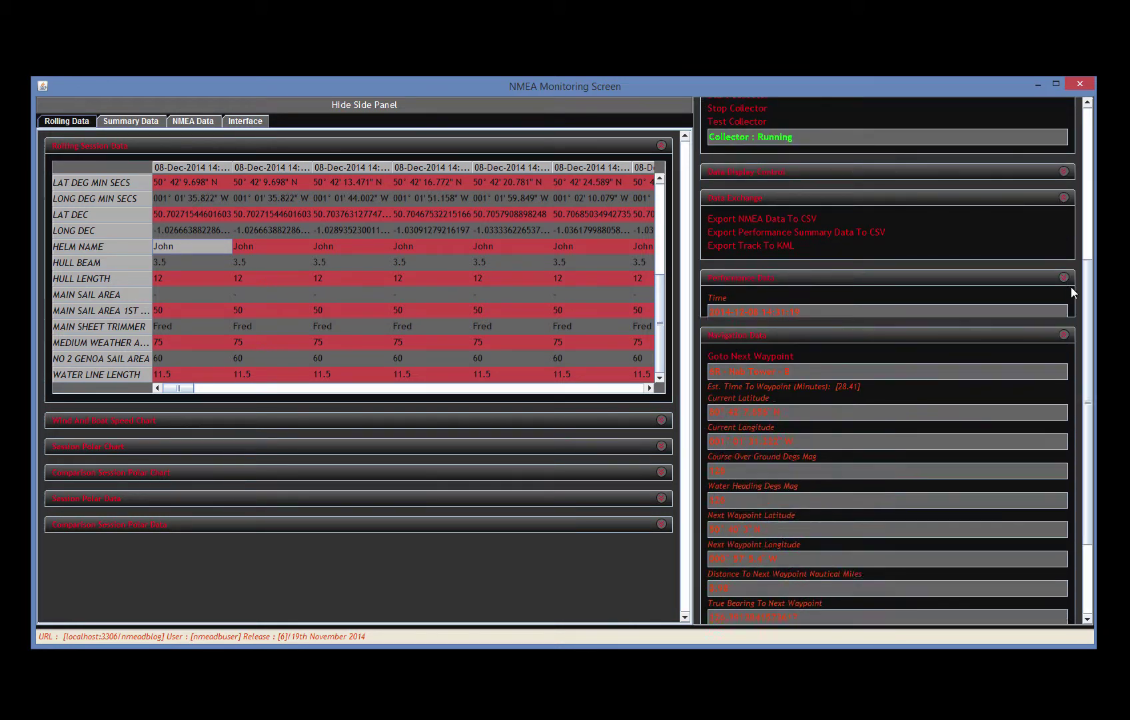
scroll(1072, 401, "down", 3)
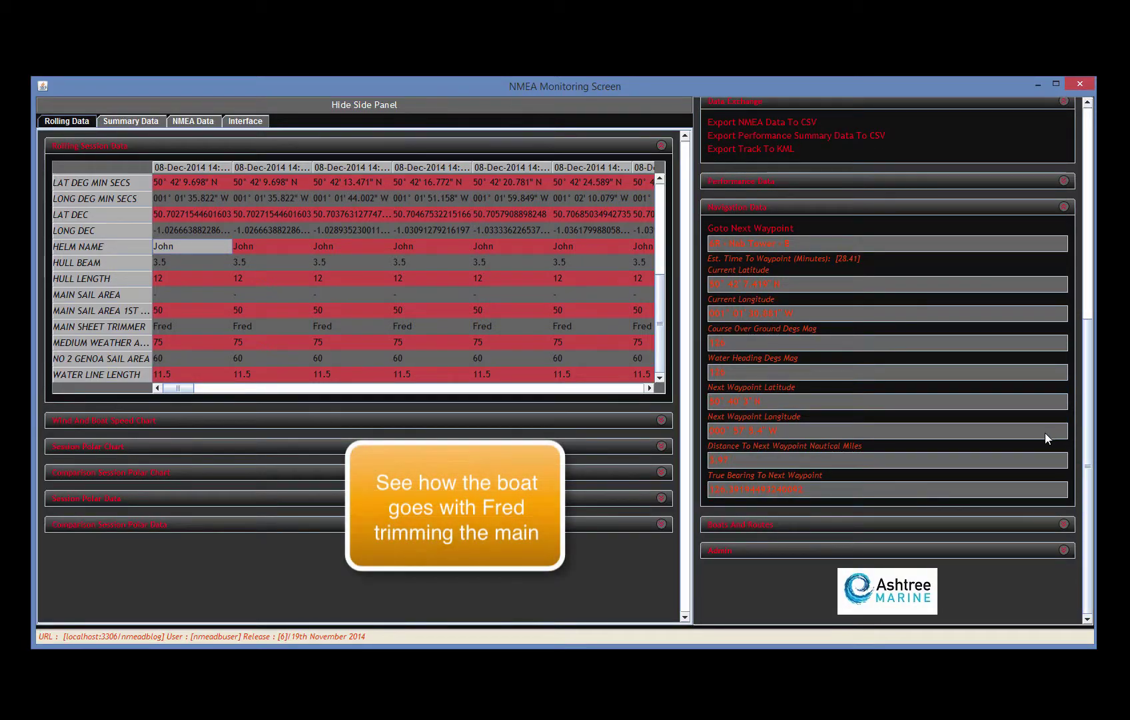
left_click(1063, 524)
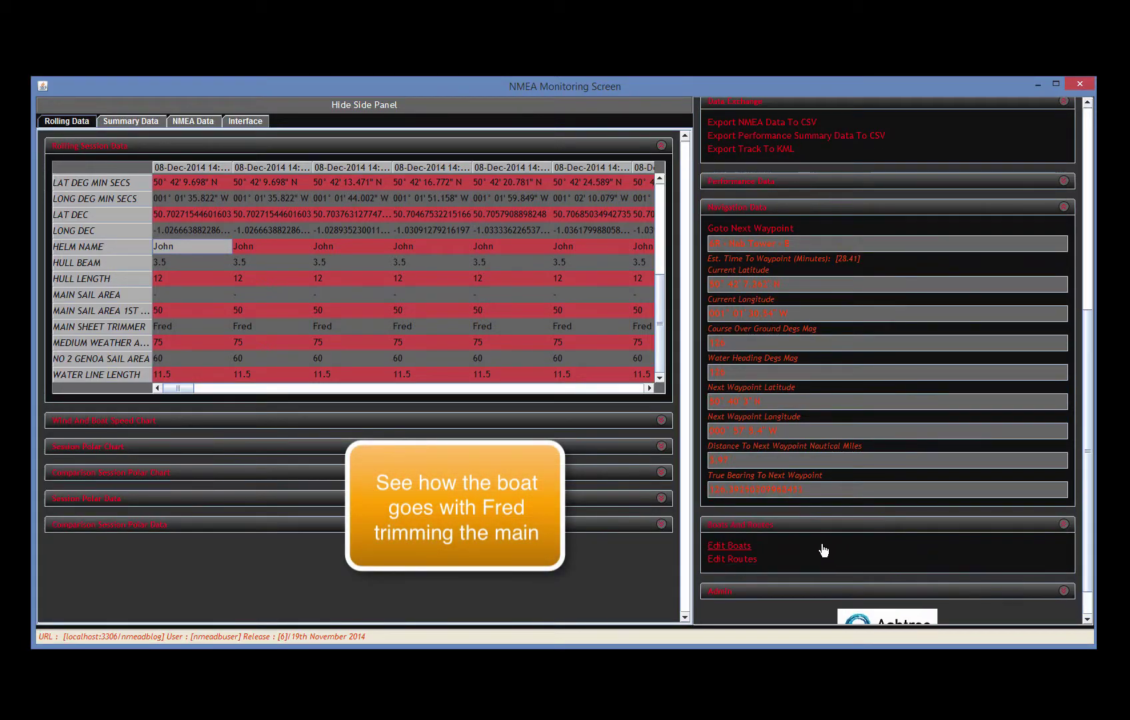
left_click(733, 549)
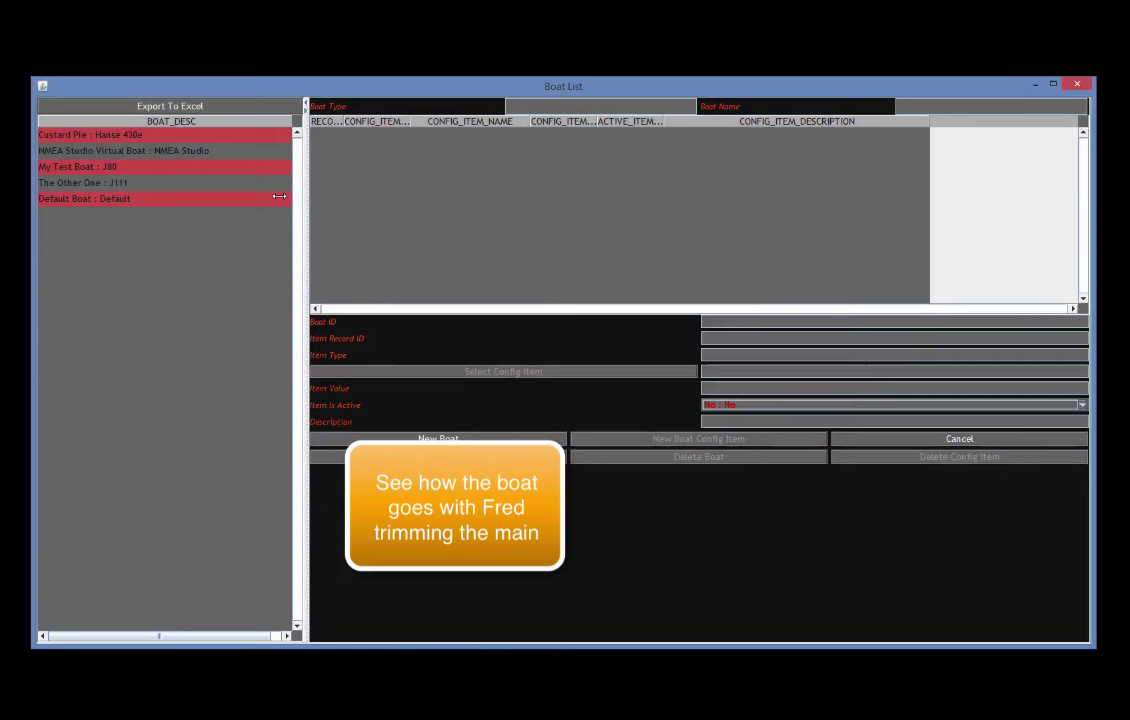
- Set the NMEA Studio Virtual Boat's helm name item with record ID 168 to inactive (No) and save it
left_click(89, 150)
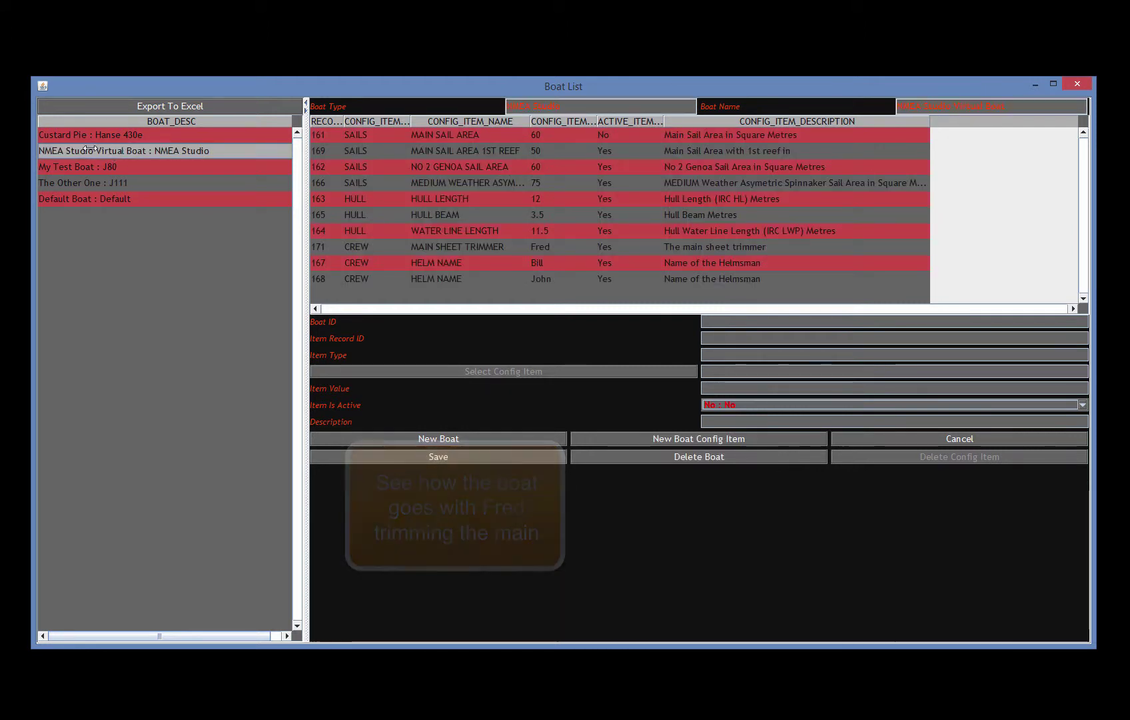
left_click(364, 261)
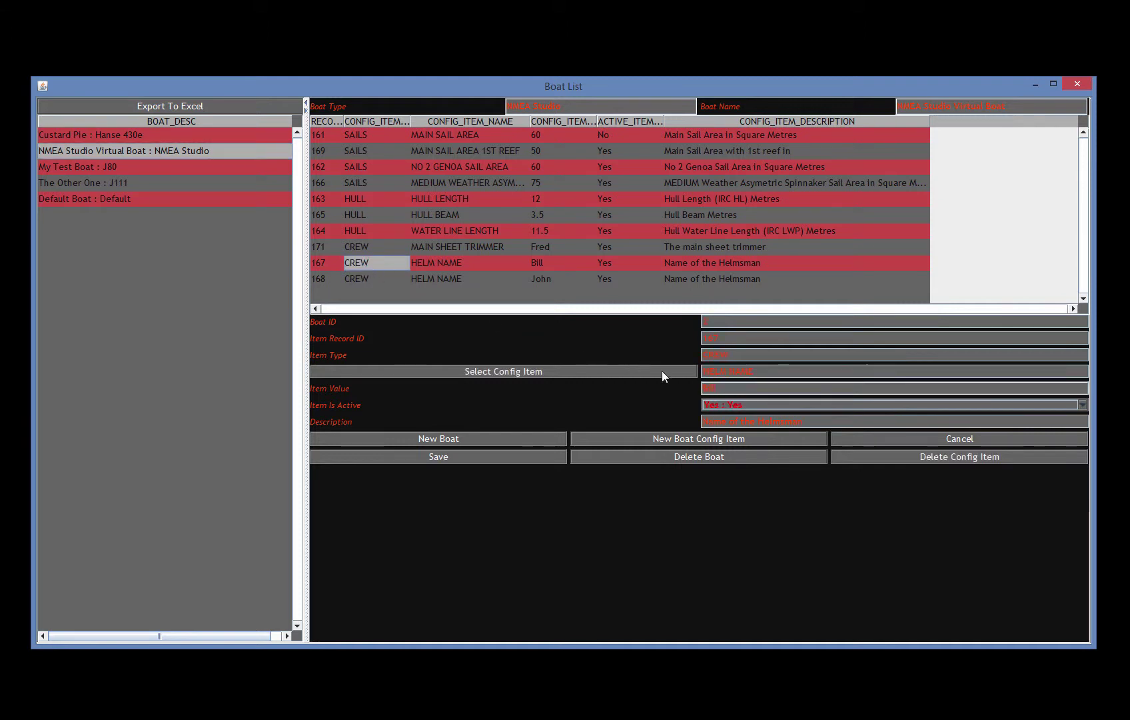
left_click(357, 279)
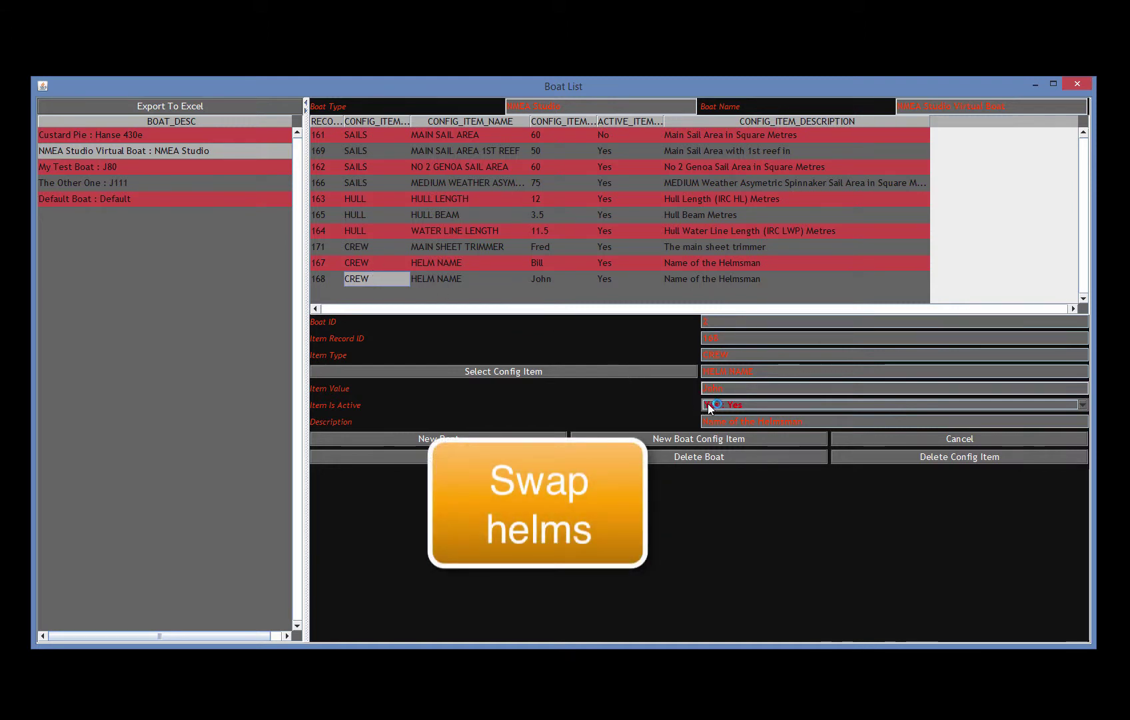
left_click(378, 267)
left_click(754, 405)
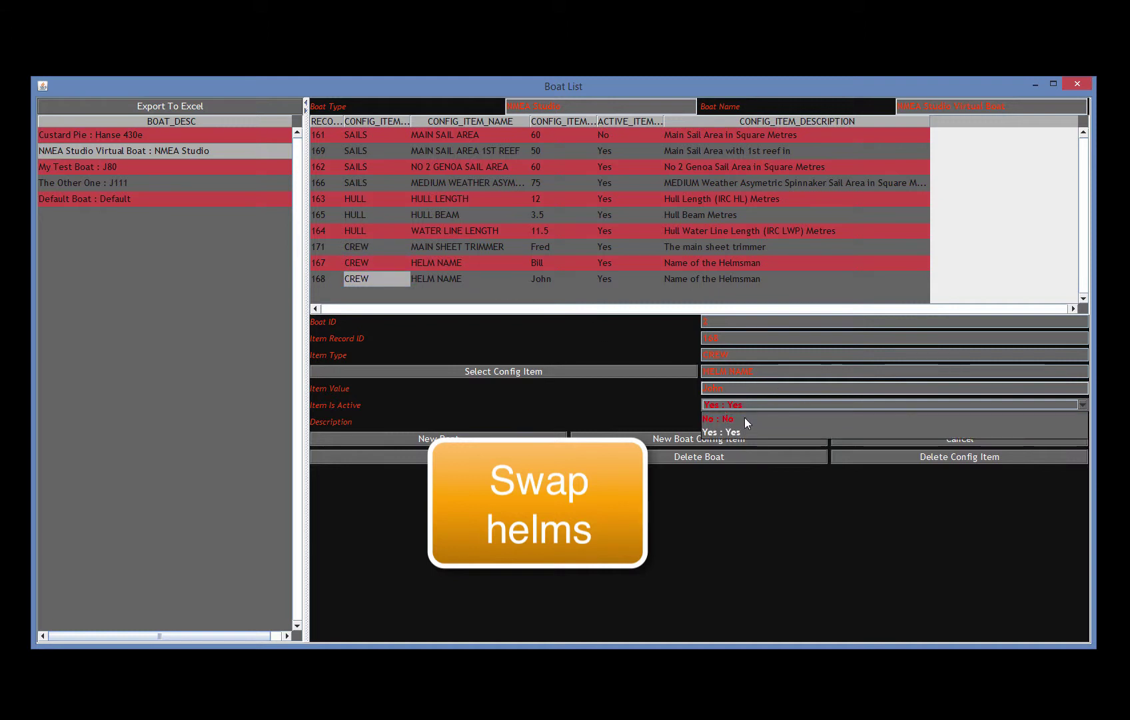
left_click(739, 418)
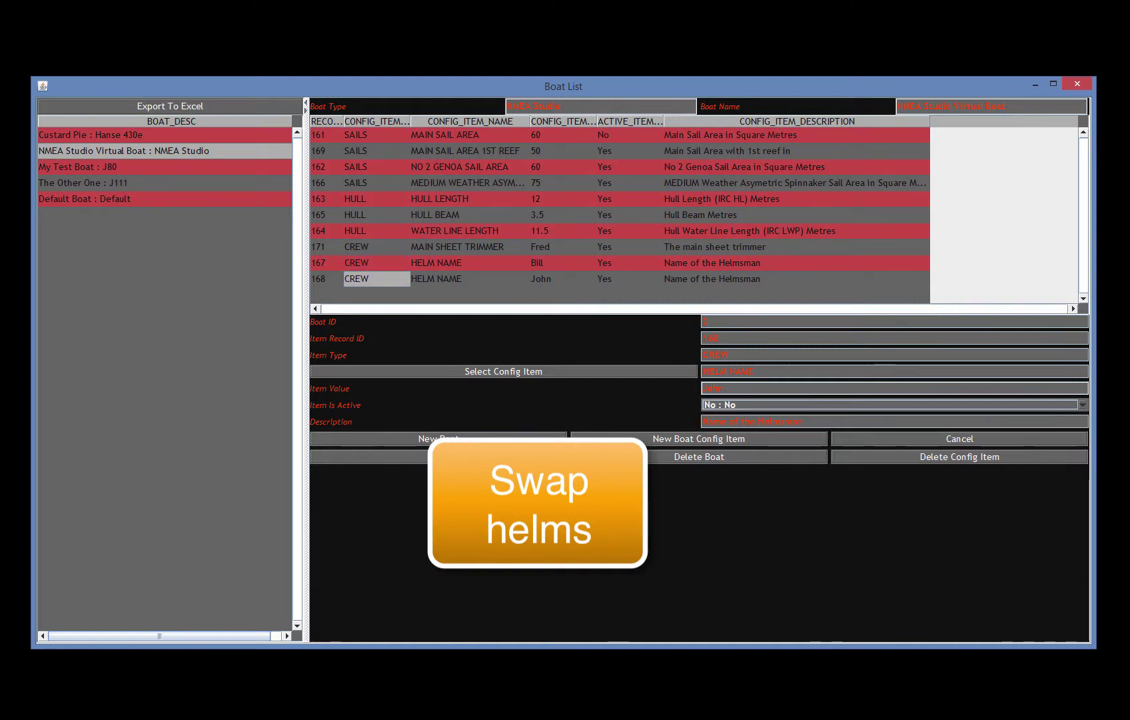
key("Return")
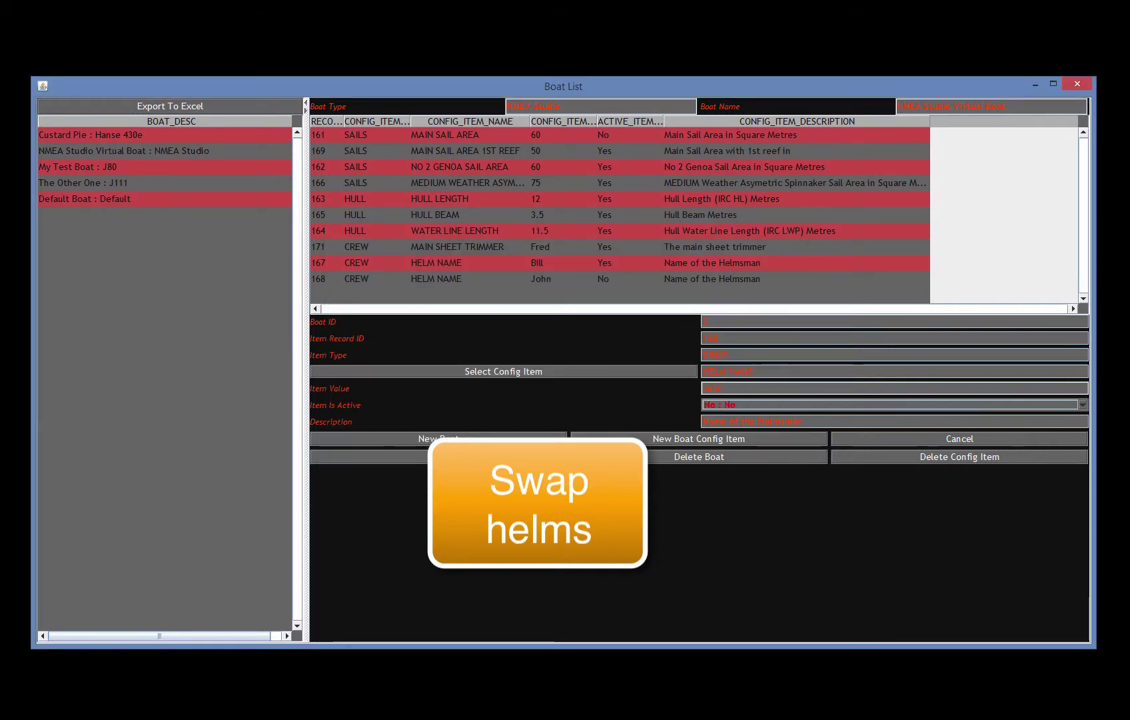
- Select the helm name item with record ID 167, choose Yes as its active status, and save it
left_click(440, 261)
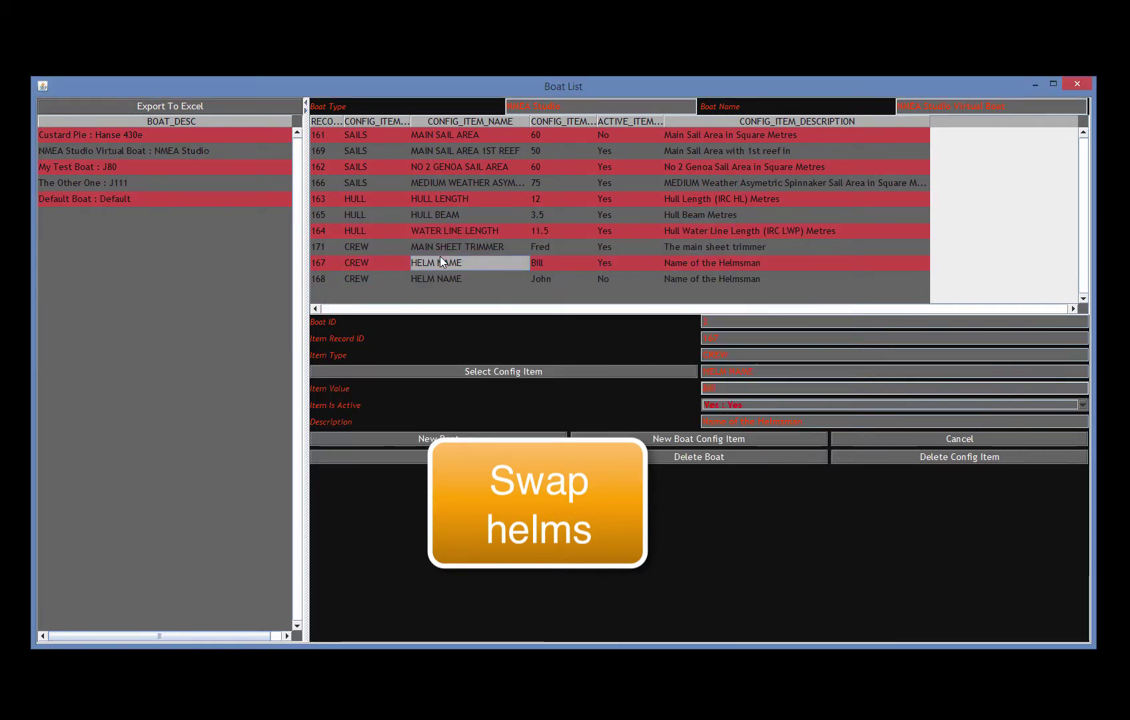
left_click(782, 403)
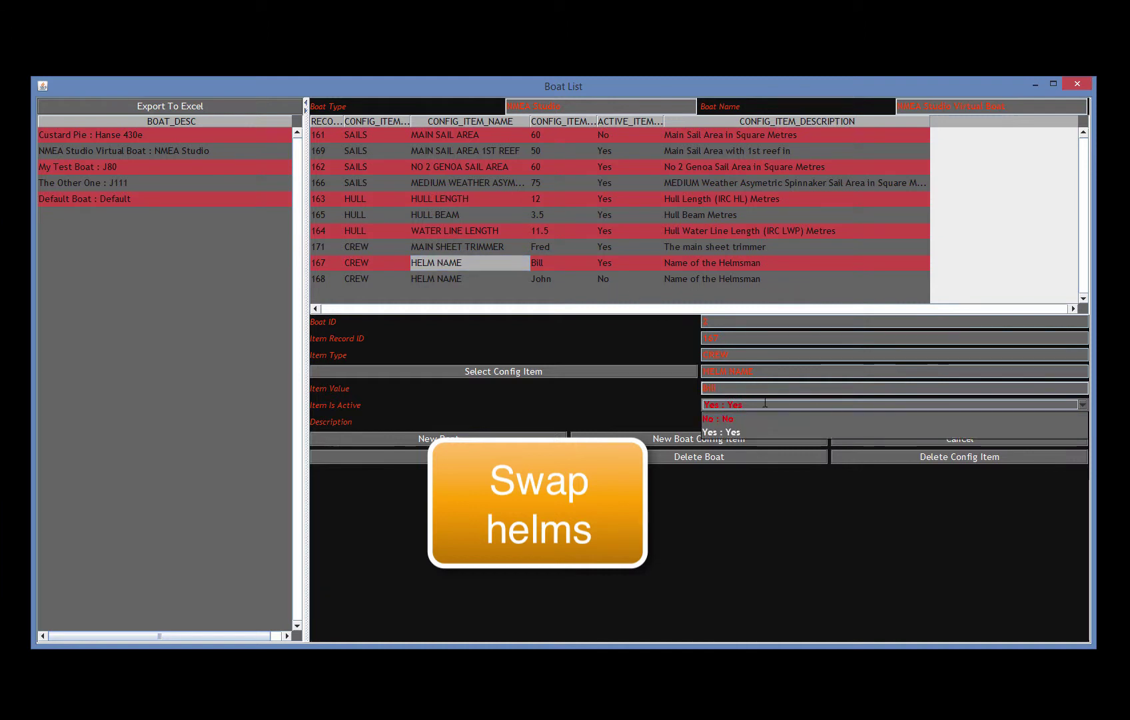
left_click(735, 428)
left_click(447, 457)
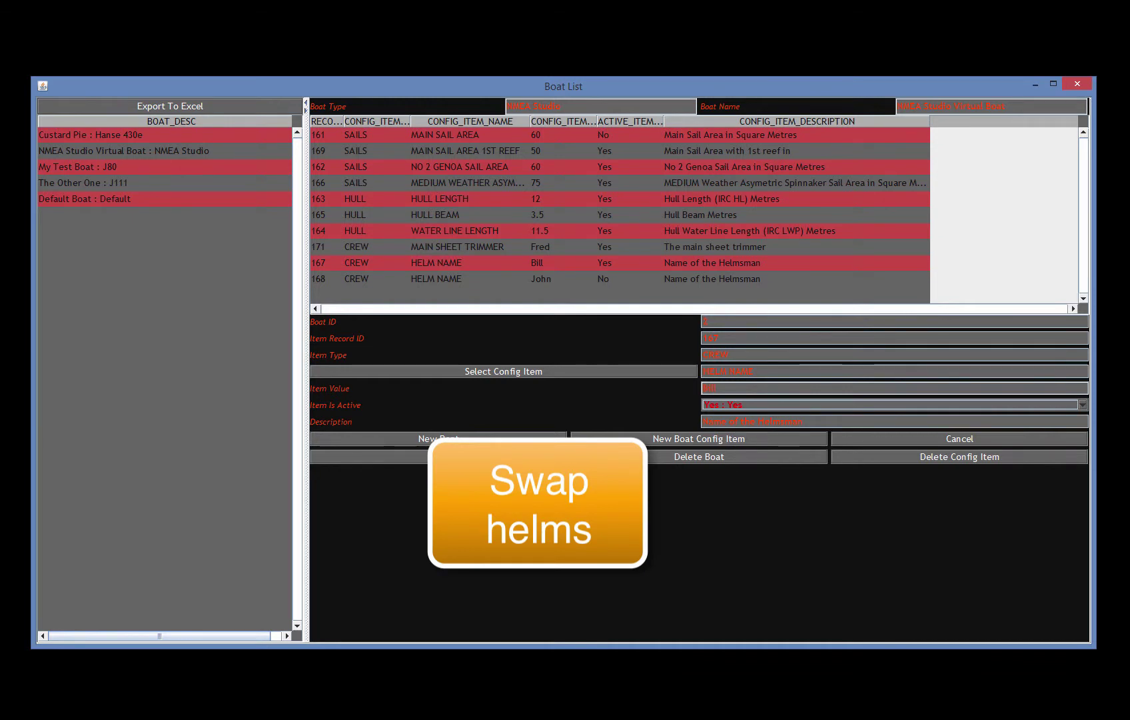
- Close the boat list and check the helm name in the newest sample of the rolling session data
left_click(892, 437)
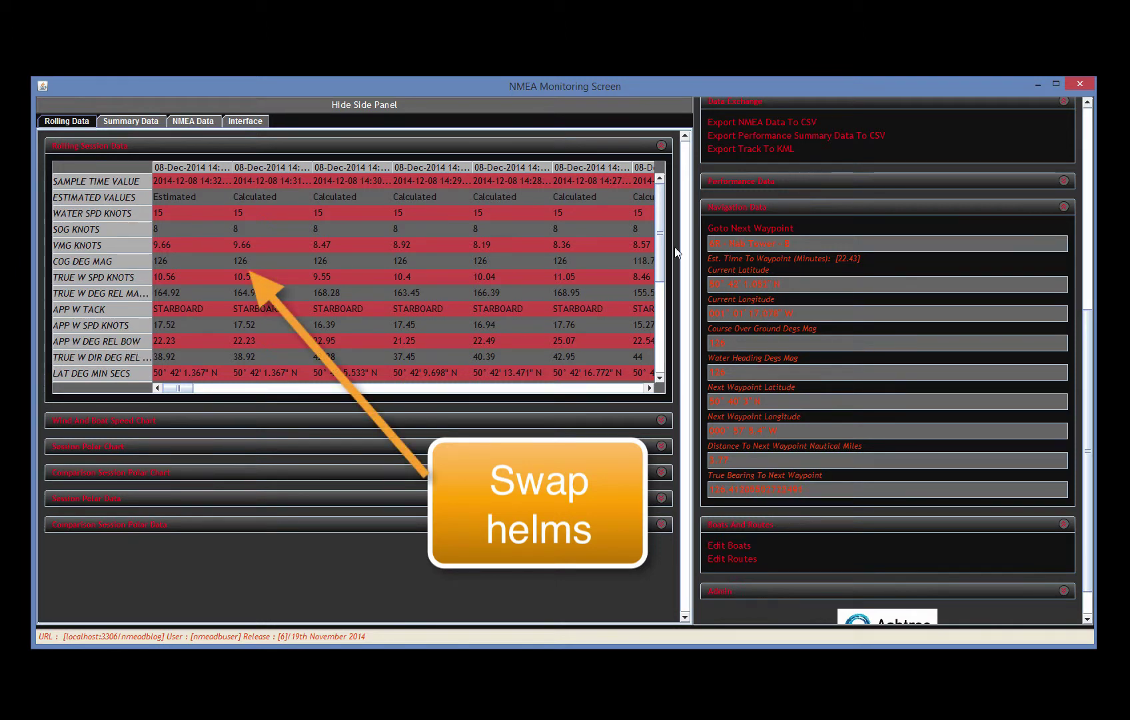
left_click(664, 347)
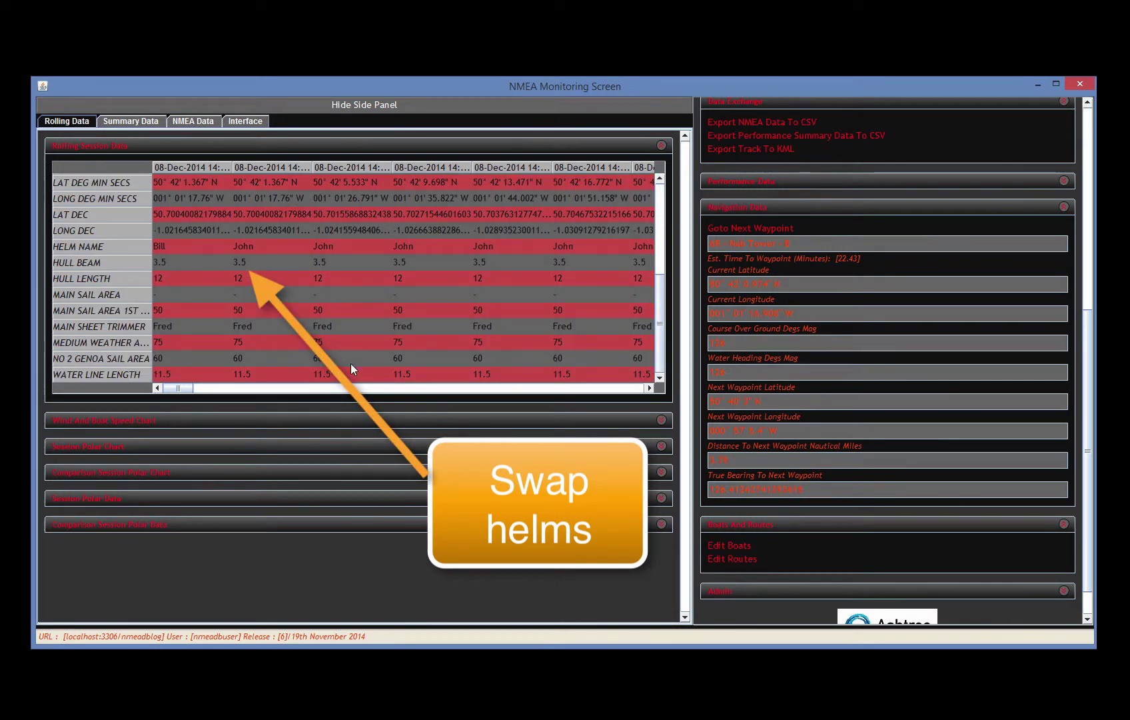
left_click(161, 248)
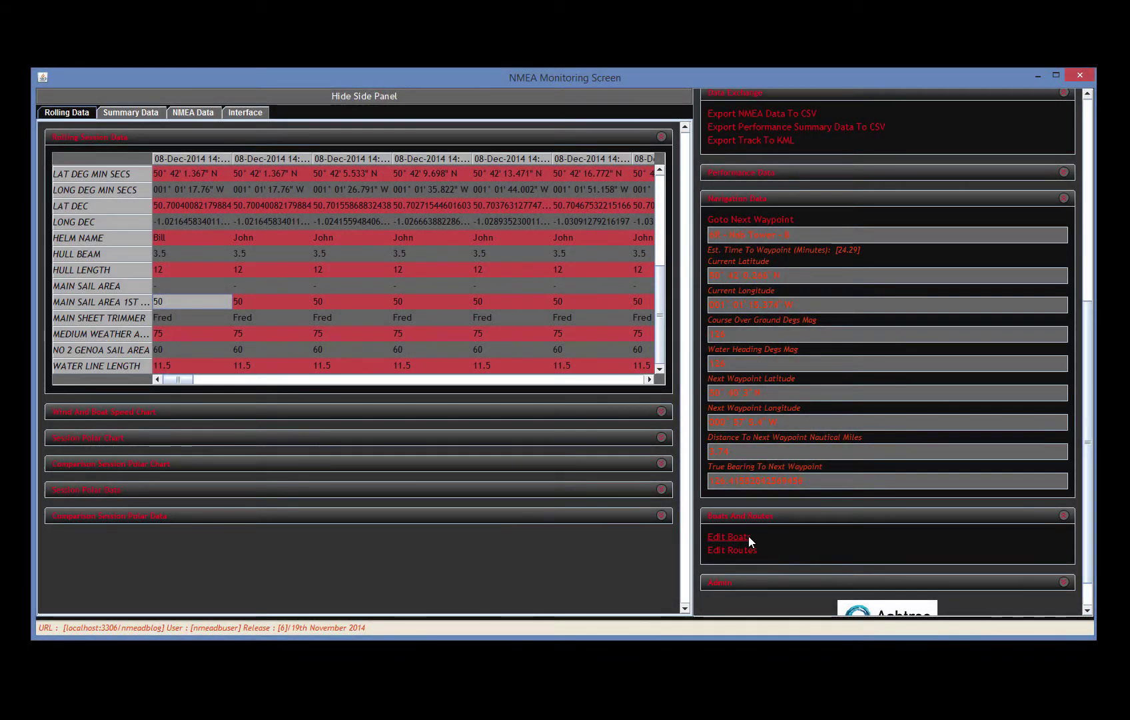
- Reopen the boat list, set the NMEA Studio Virtual Boat's MAIN SAIL AREA item to active (Yes), and save it
left_click(766, 543)
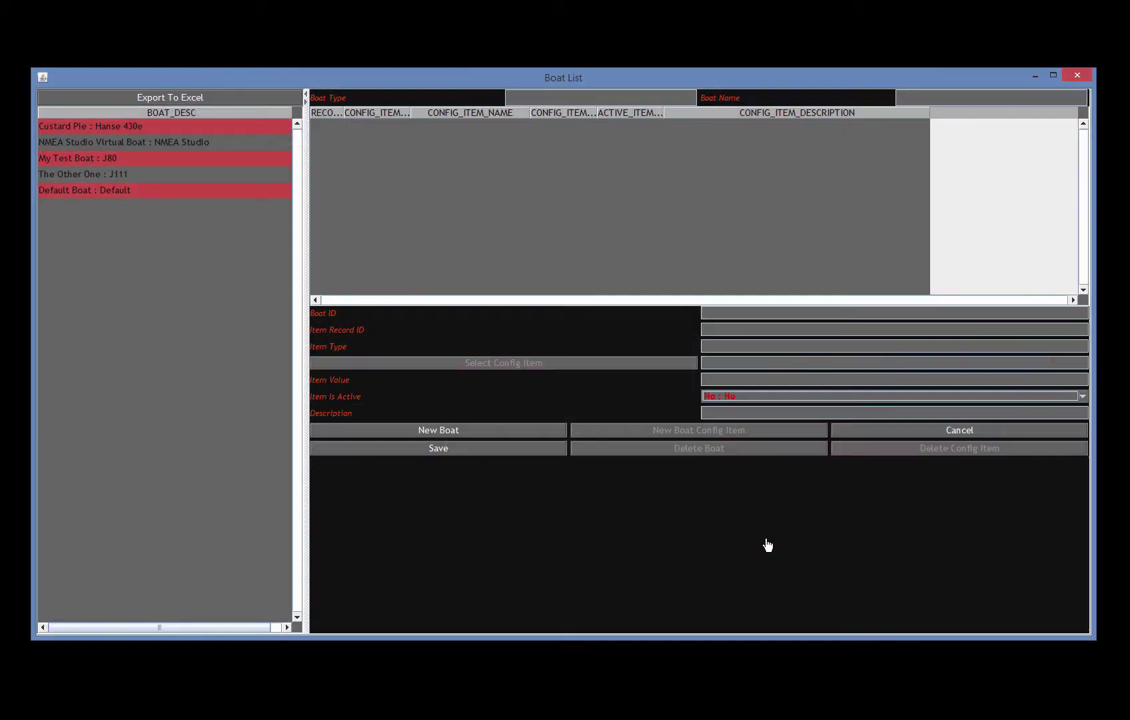
left_click(123, 141)
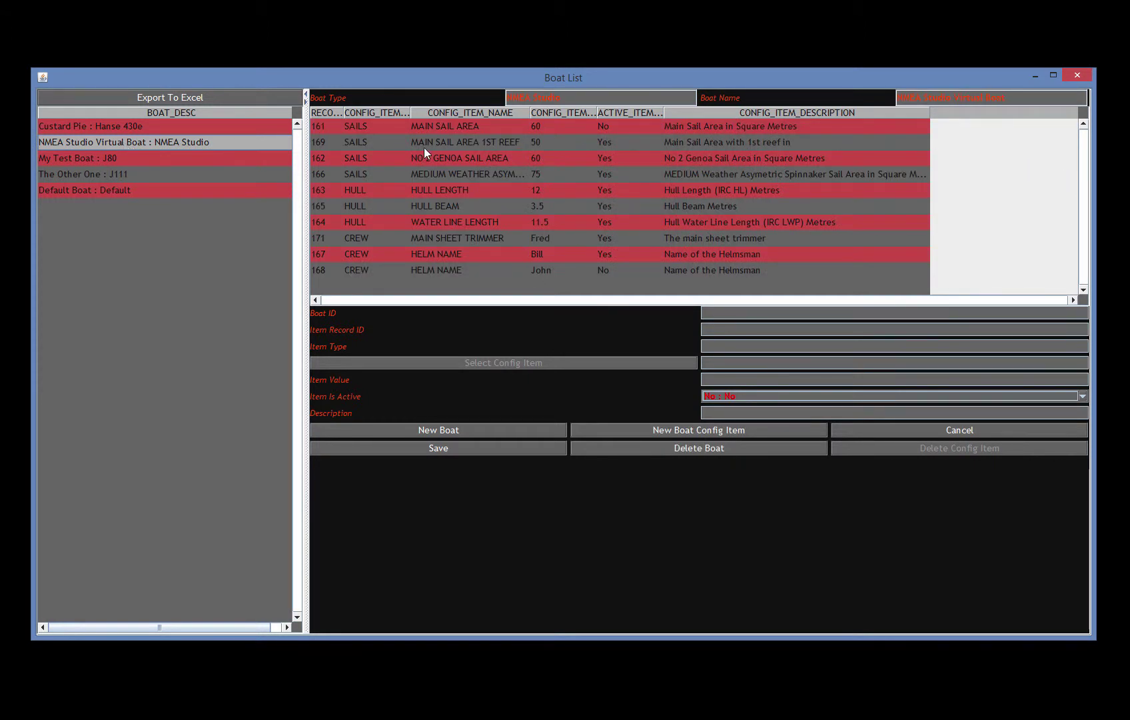
left_click(348, 142)
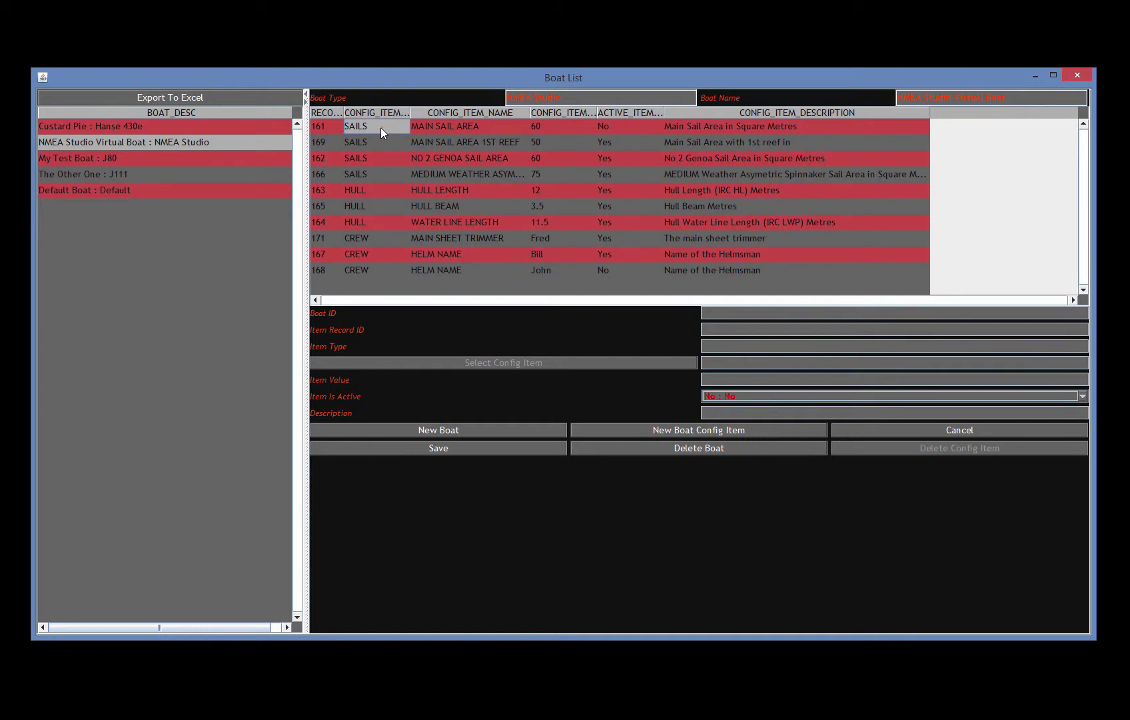
left_click(371, 126)
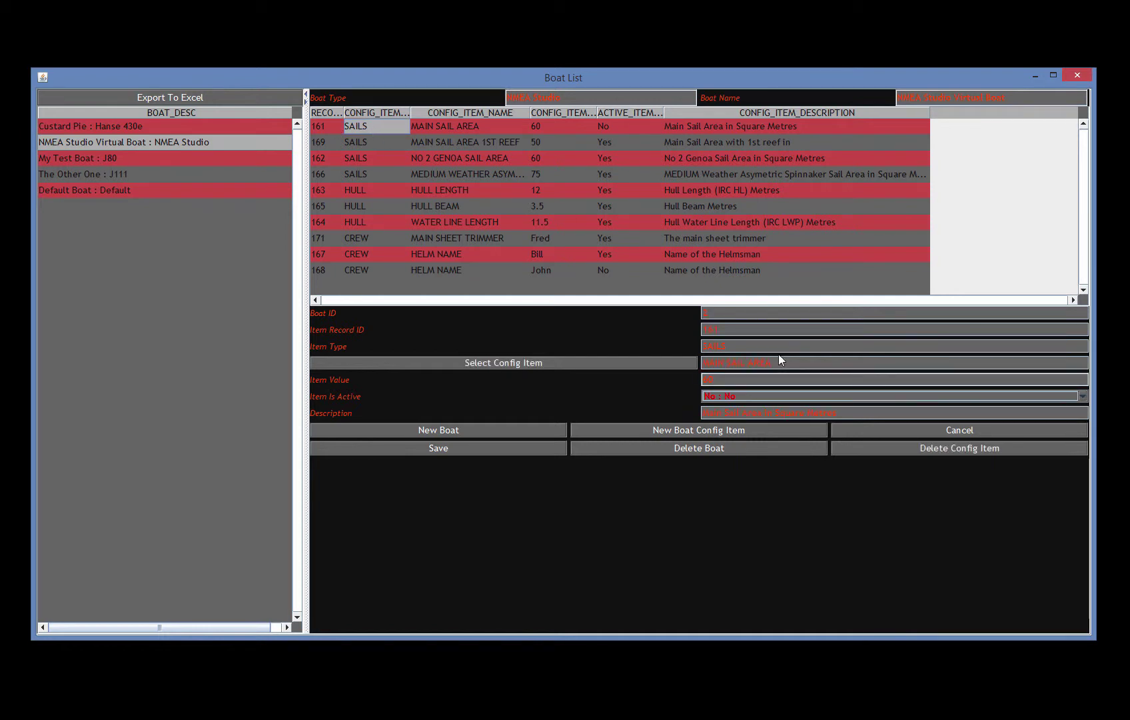
left_click(751, 397)
left_click(737, 423)
left_click(523, 449)
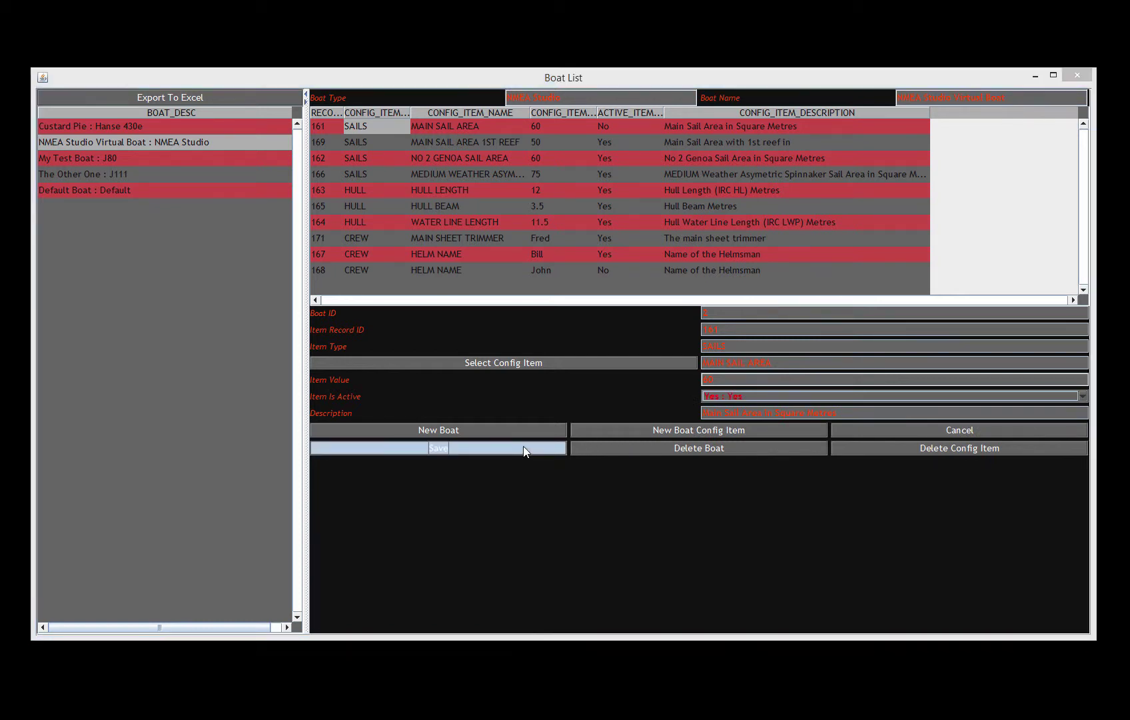
left_click(558, 478)
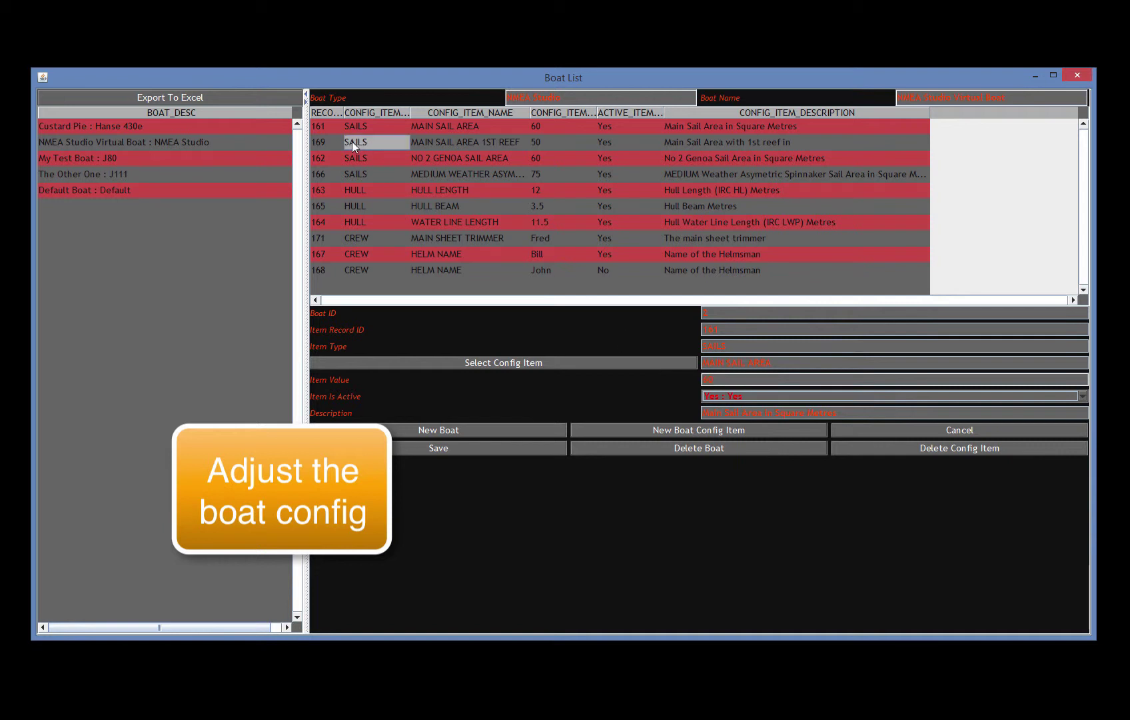
- Set the MAIN SAIL AREA 1ST REEF item with record ID 169 to inactive (No) and save it
left_click(734, 398)
left_click(724, 412)
left_click(524, 446)
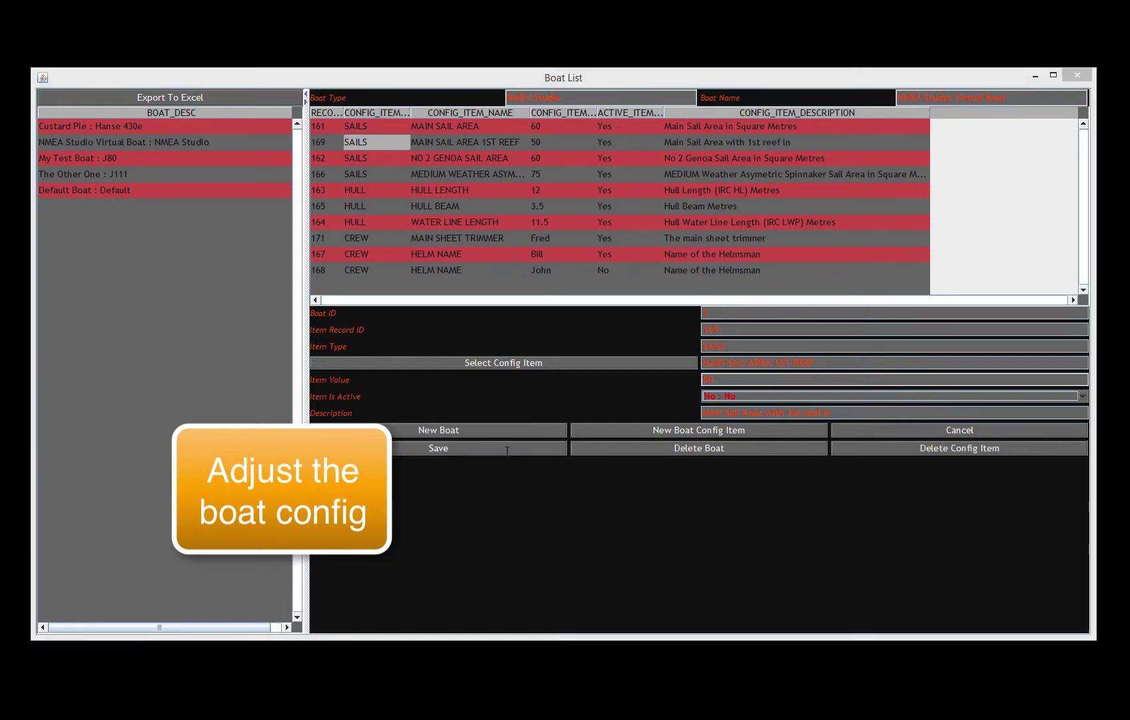
left_click(564, 479)
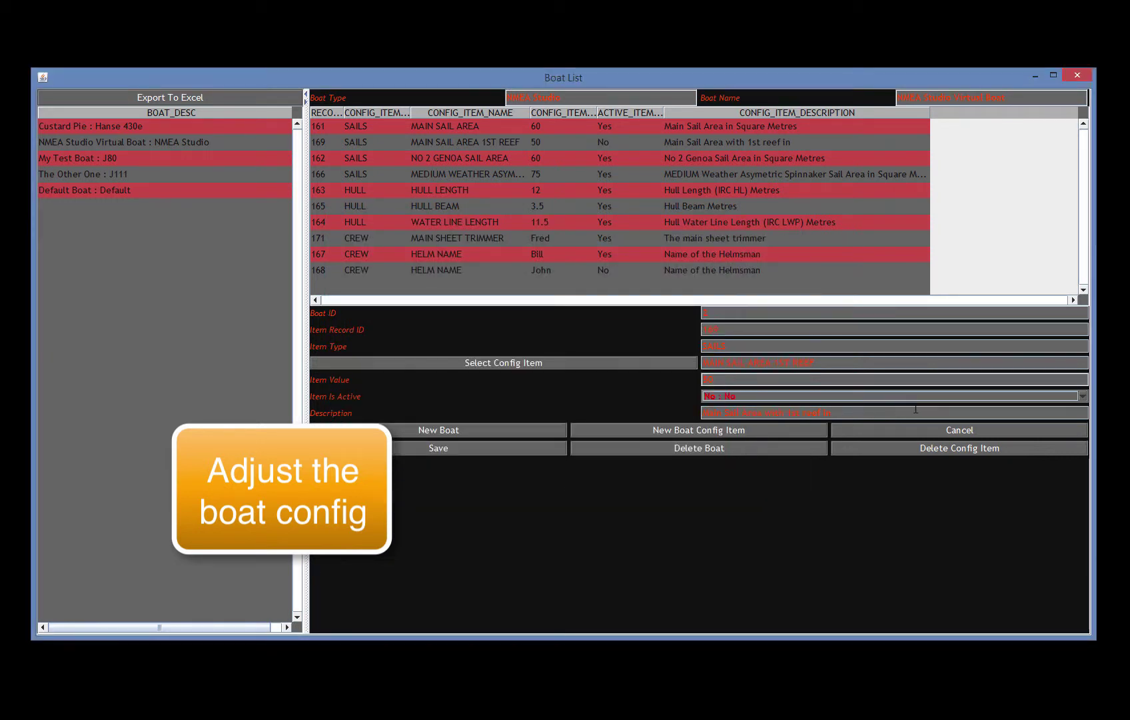
- Minimise the boat list and expand the data display controls to check the time until the next refresh
left_click(1032, 77)
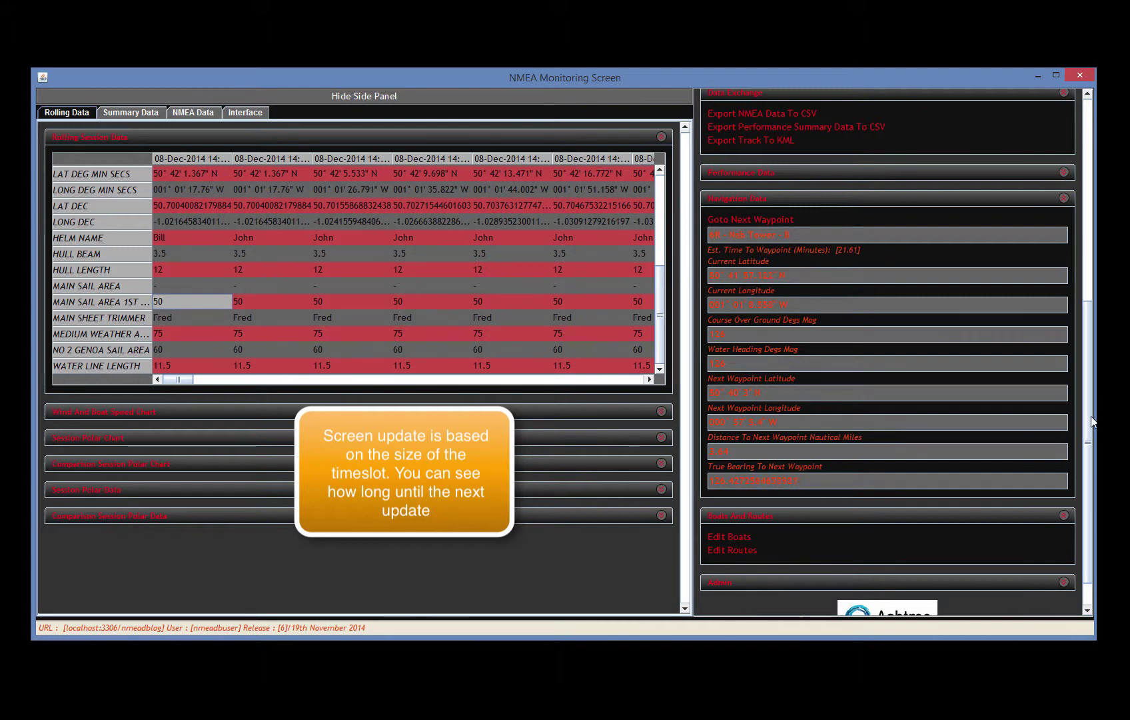
scroll(1090, 416, "up", 3)
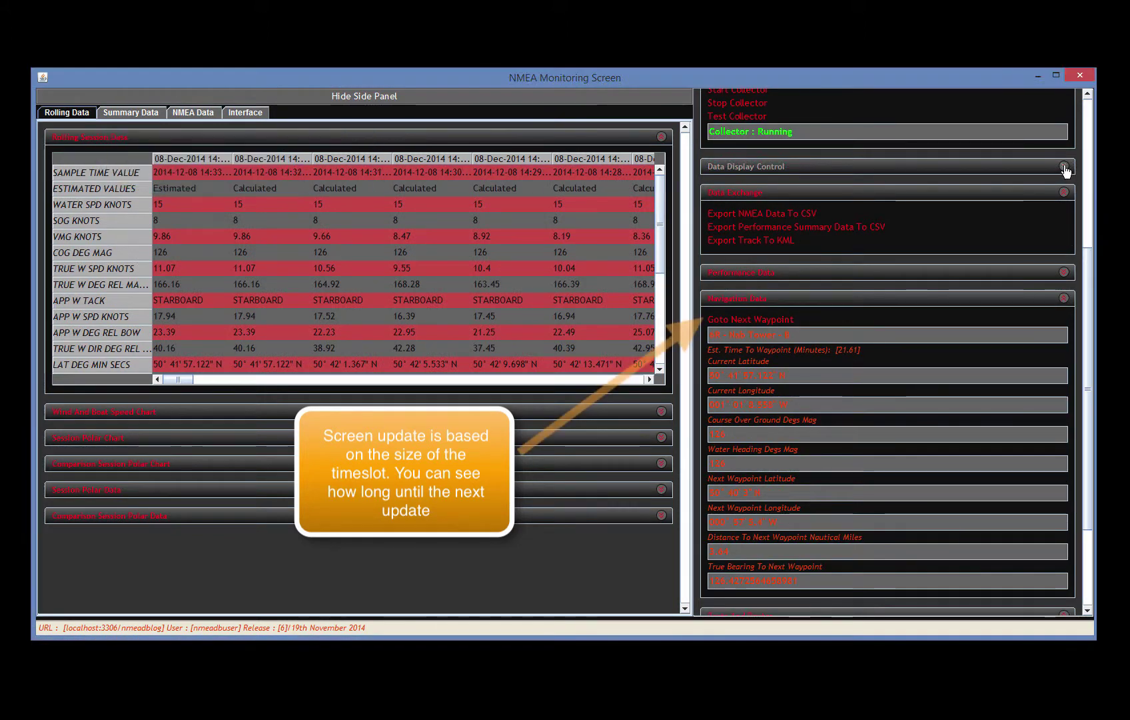
left_click(1063, 168)
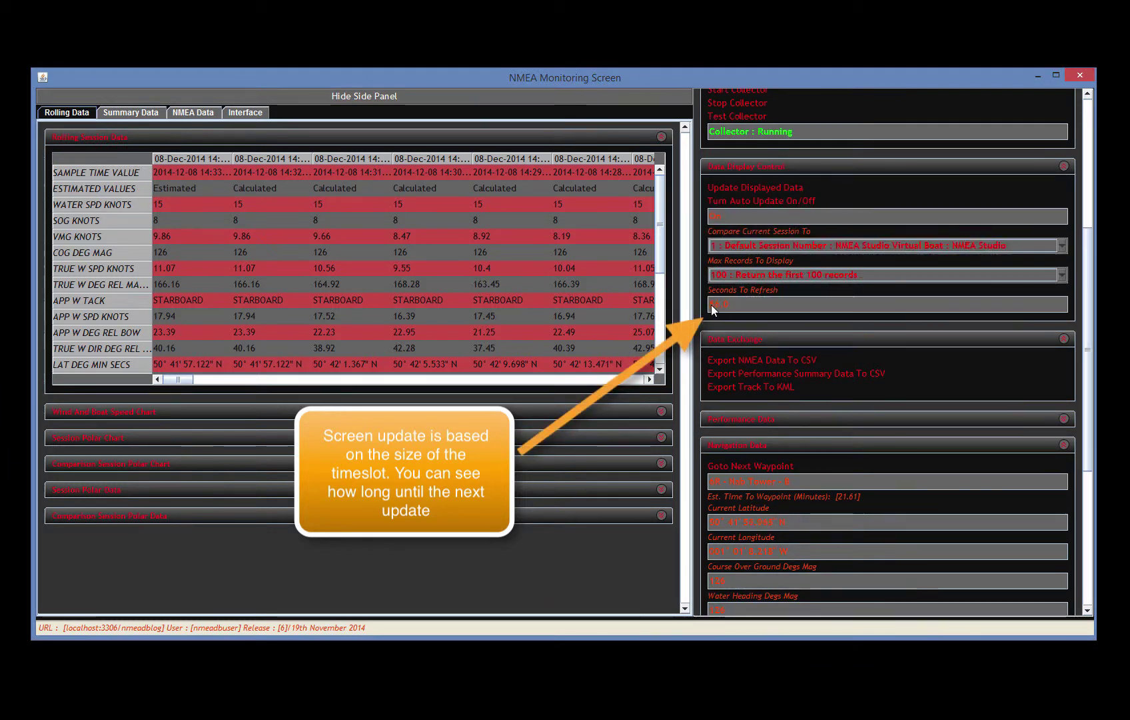
- Compare the main sail, spinnaker and genoa areas in the newest samples of the rolling session data
left_click_drag(659, 246, 669, 330)
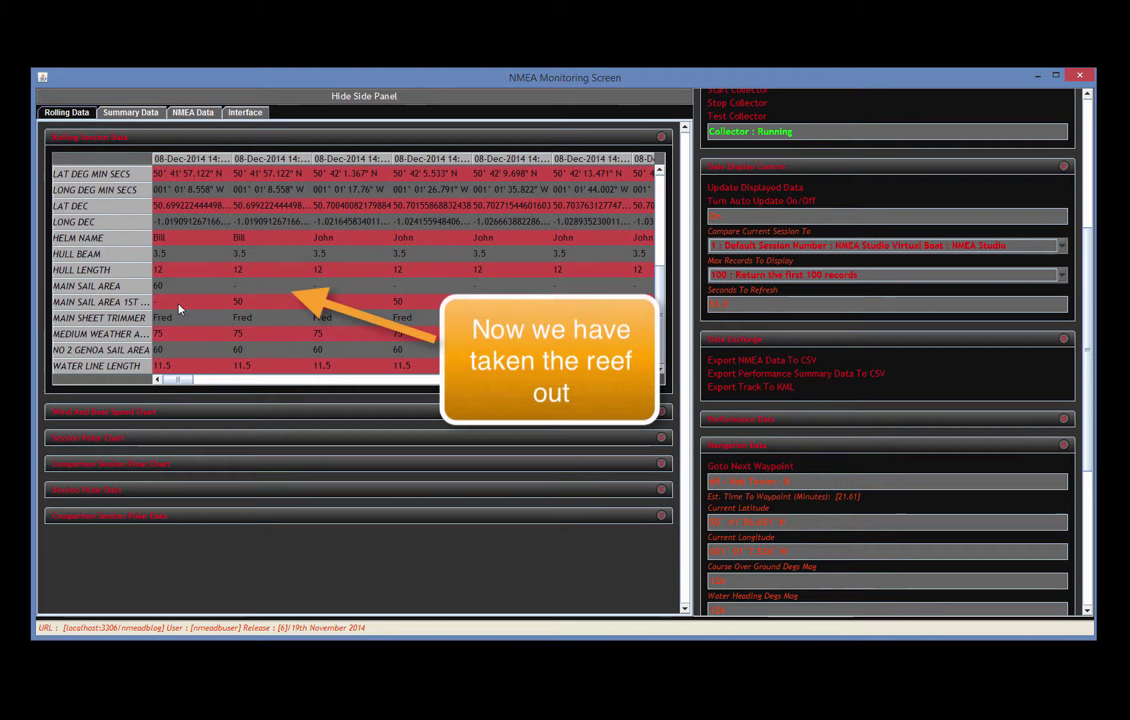
left_click(199, 288)
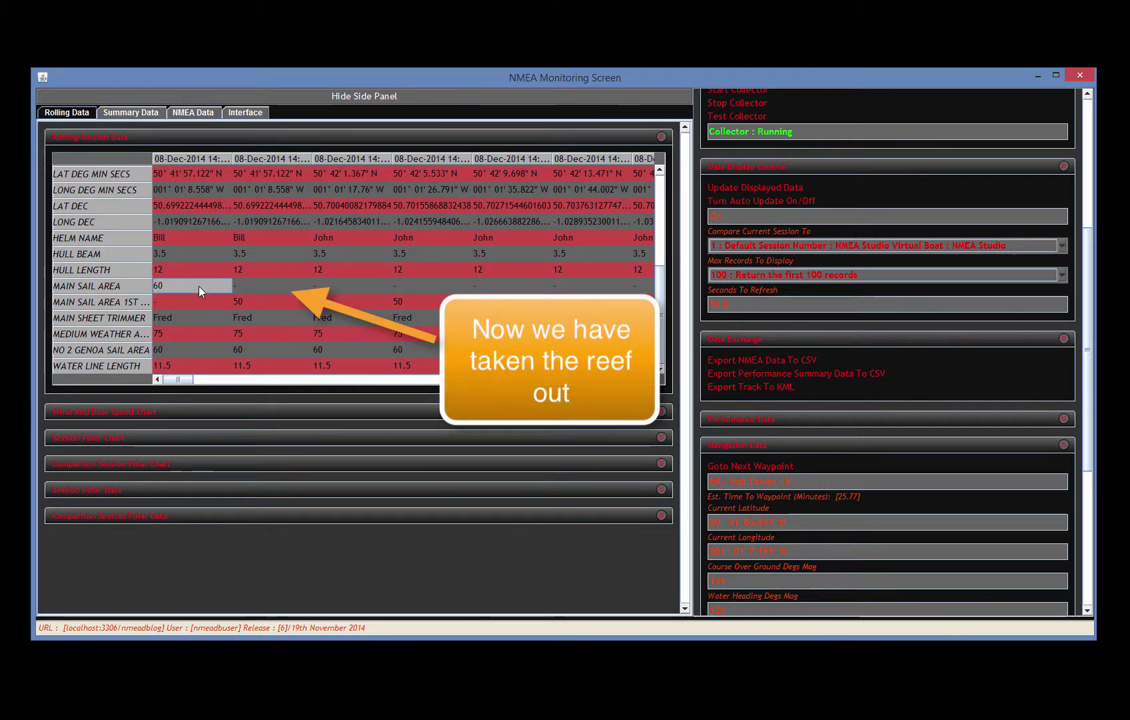
left_click(245, 285)
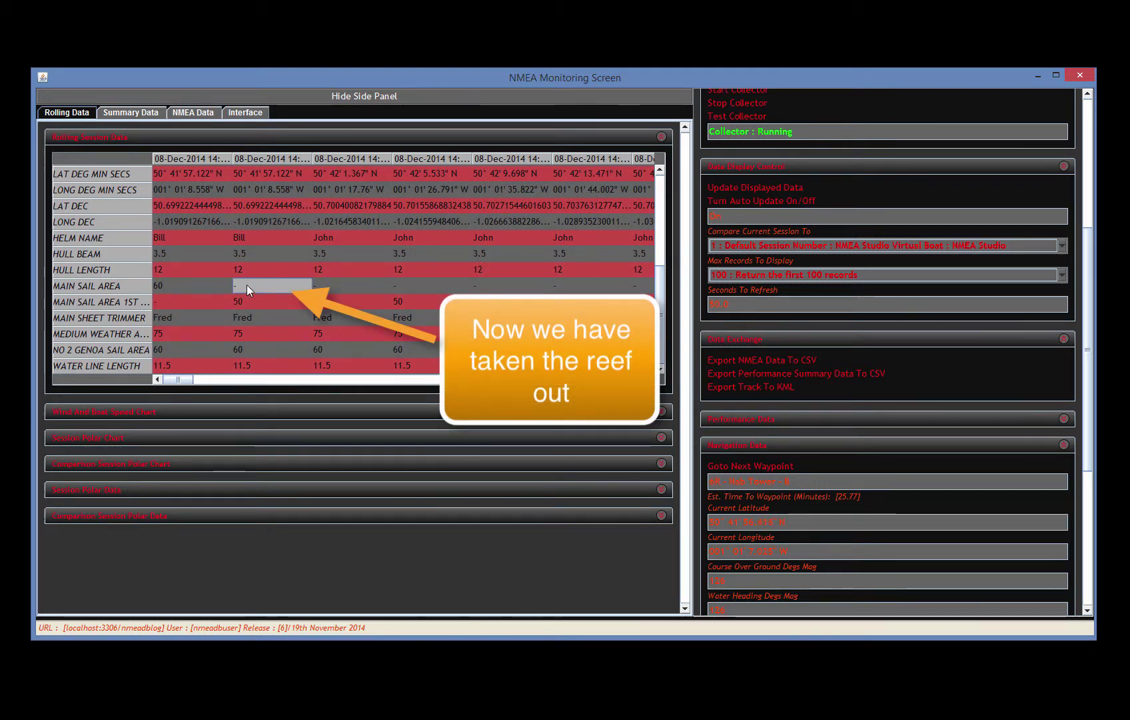
left_click(179, 337)
left_click(200, 349)
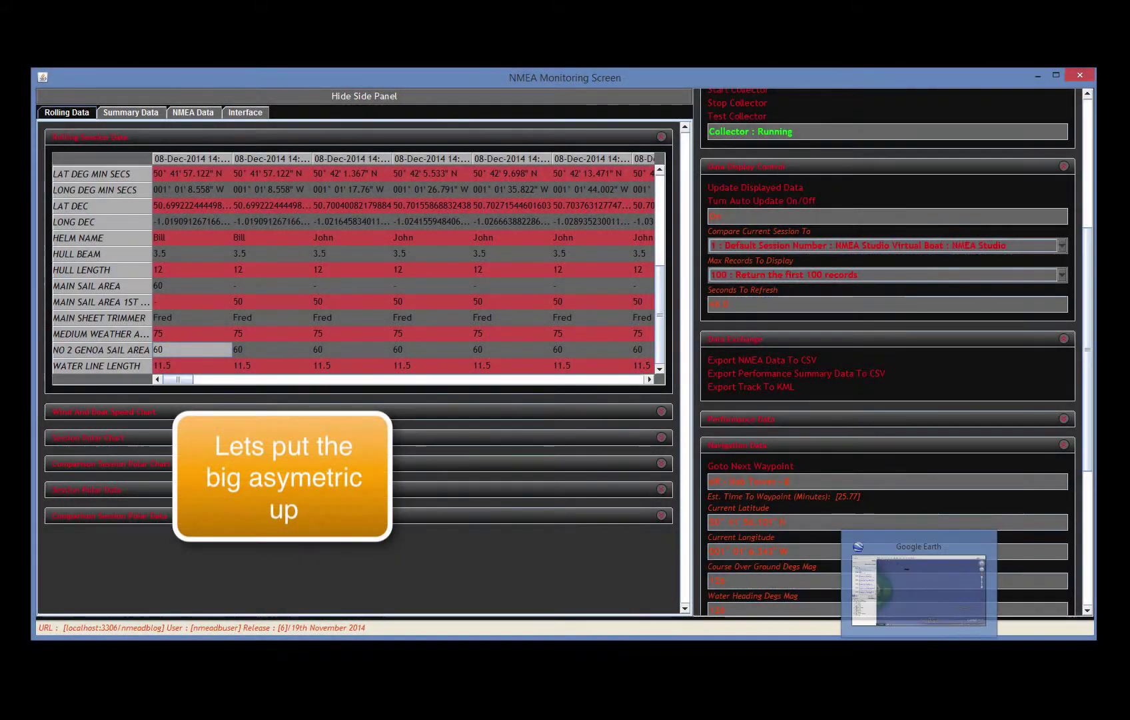
- Return to the boat list and create a new config item for the NMEA Studio Virtual Boat
mouse_move(895, 646)
mouse_move(943, 611)
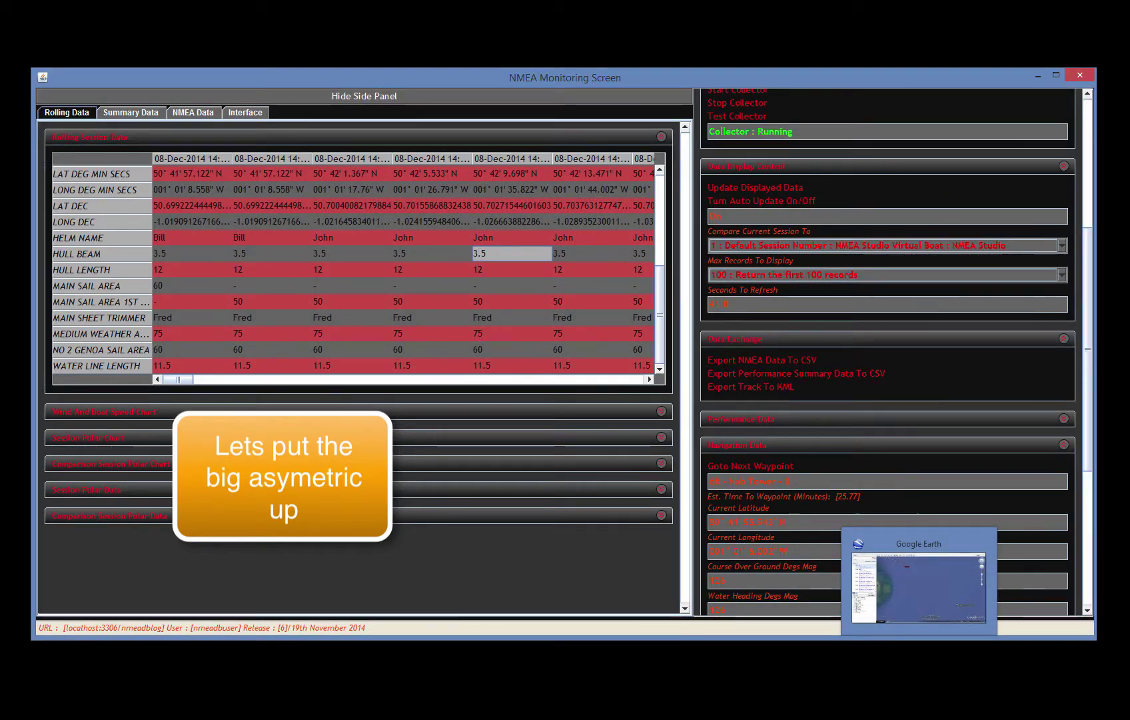
left_click(923, 587)
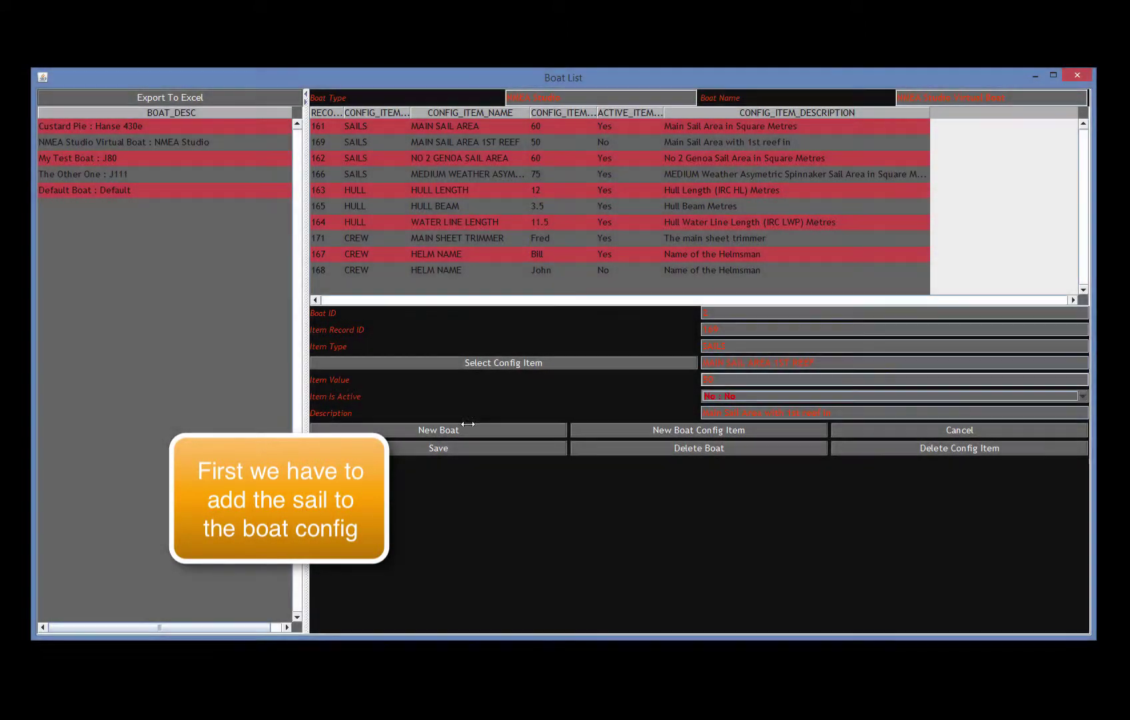
left_click(639, 431)
left_click(567, 477)
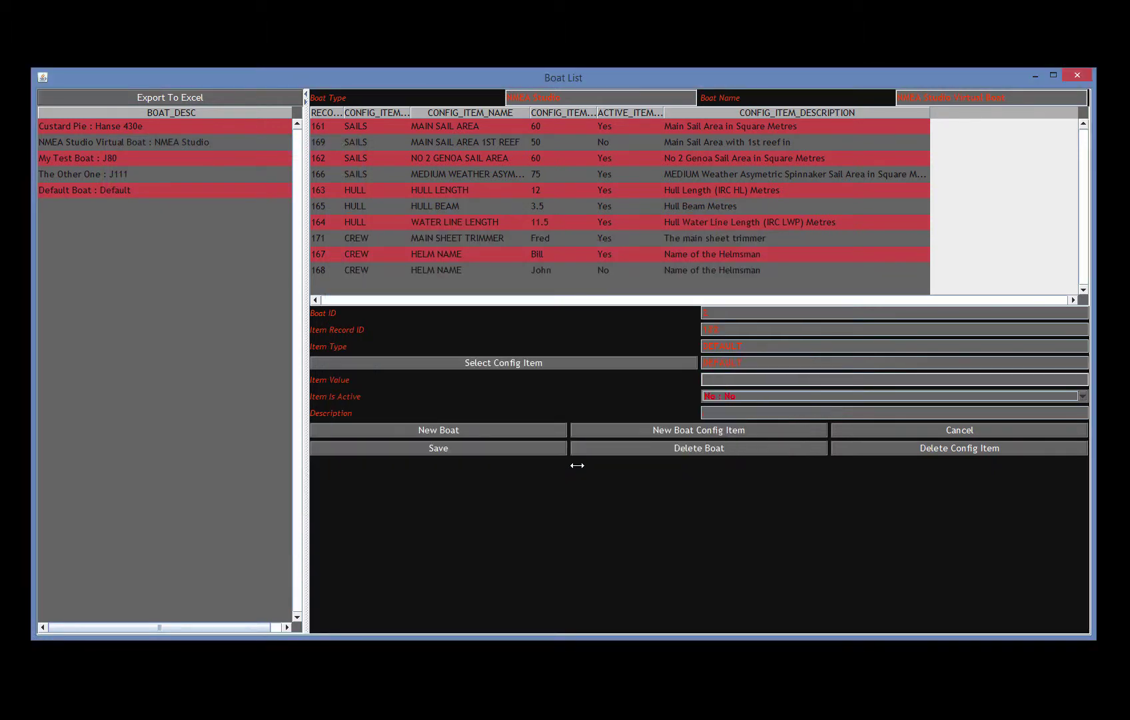
- Open the list of available config items and look through it for a big asymmetric sail, checking MAX ASYMETRIC SPINNAKER
left_click(507, 362)
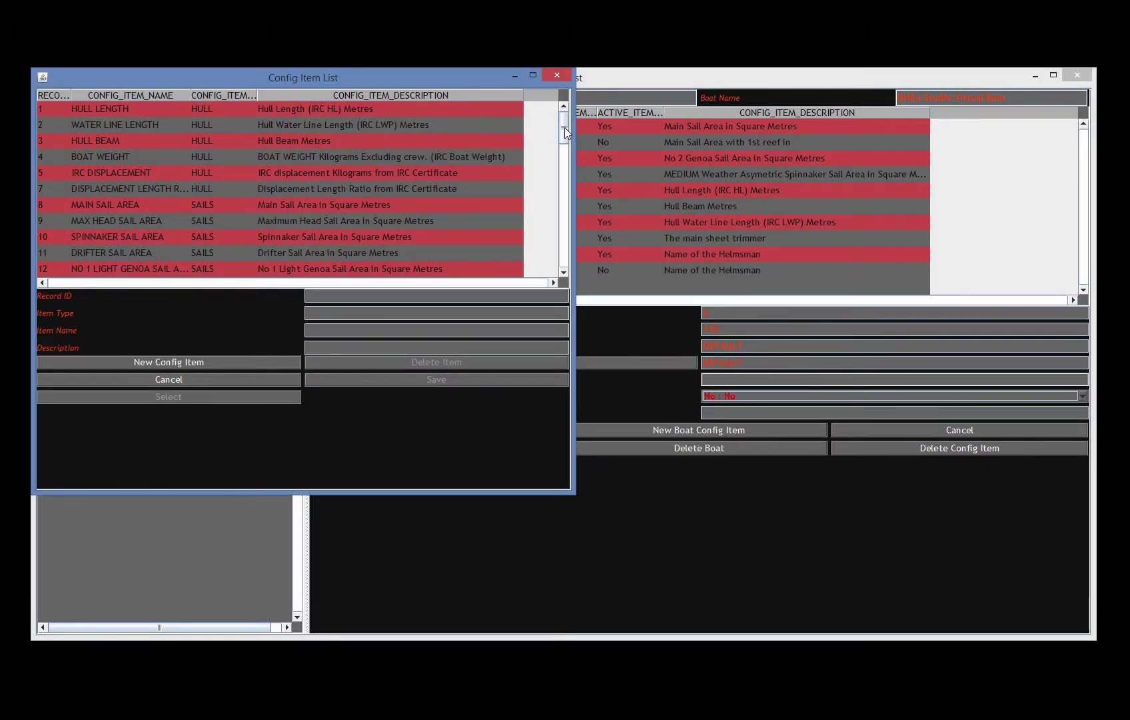
left_click_drag(565, 128, 559, 135)
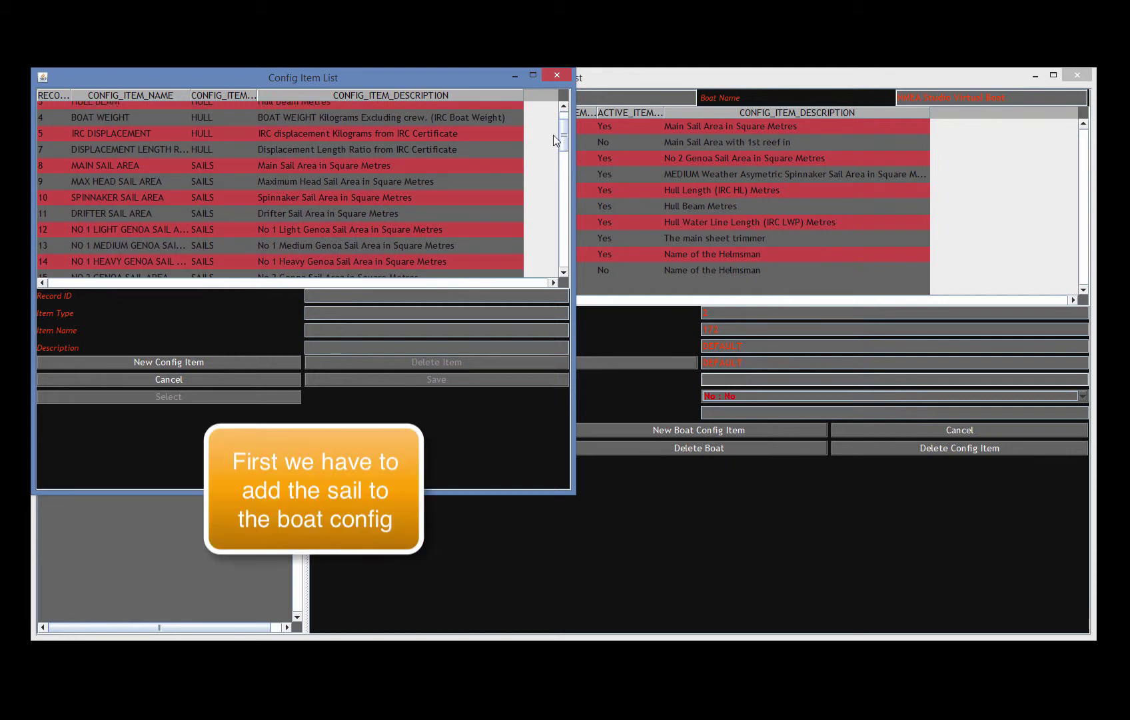
left_click_drag(564, 136, 569, 242)
left_click(158, 209)
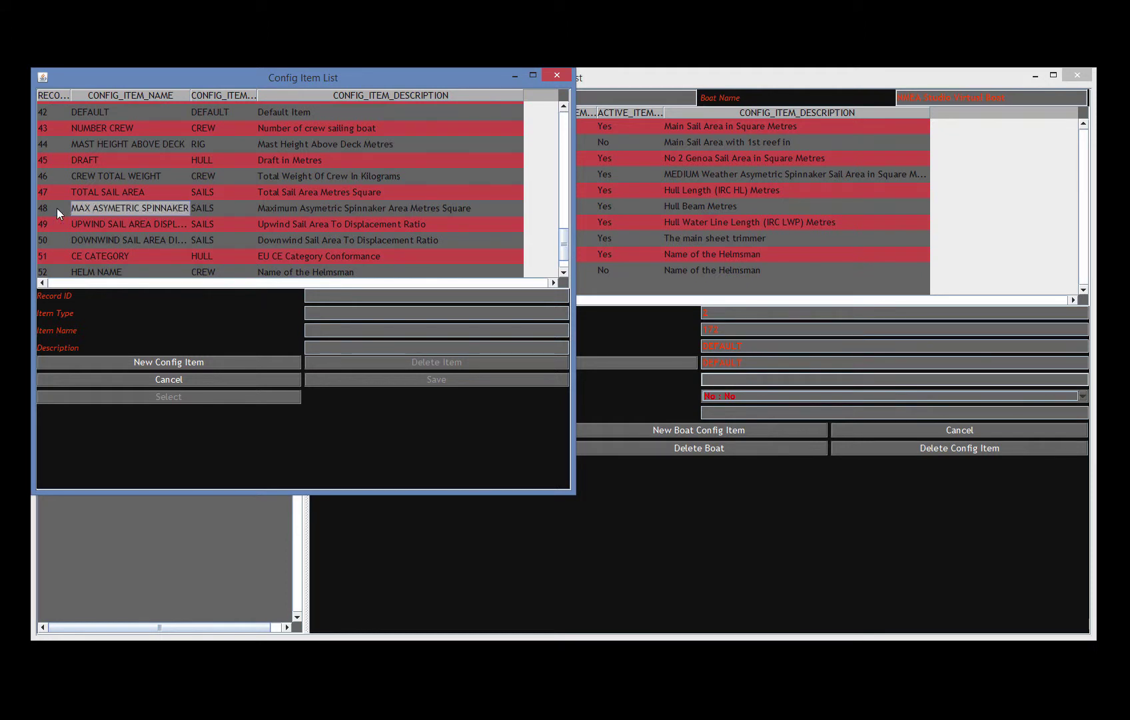
left_click(95, 207)
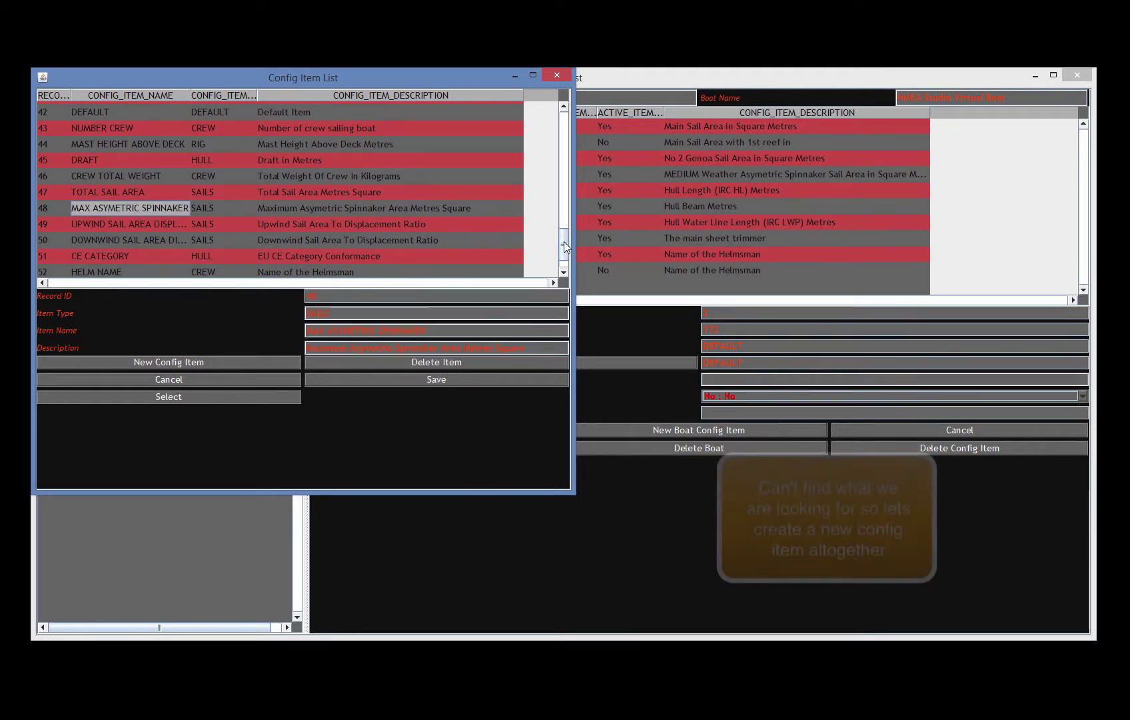
left_click_drag(561, 235, 558, 117)
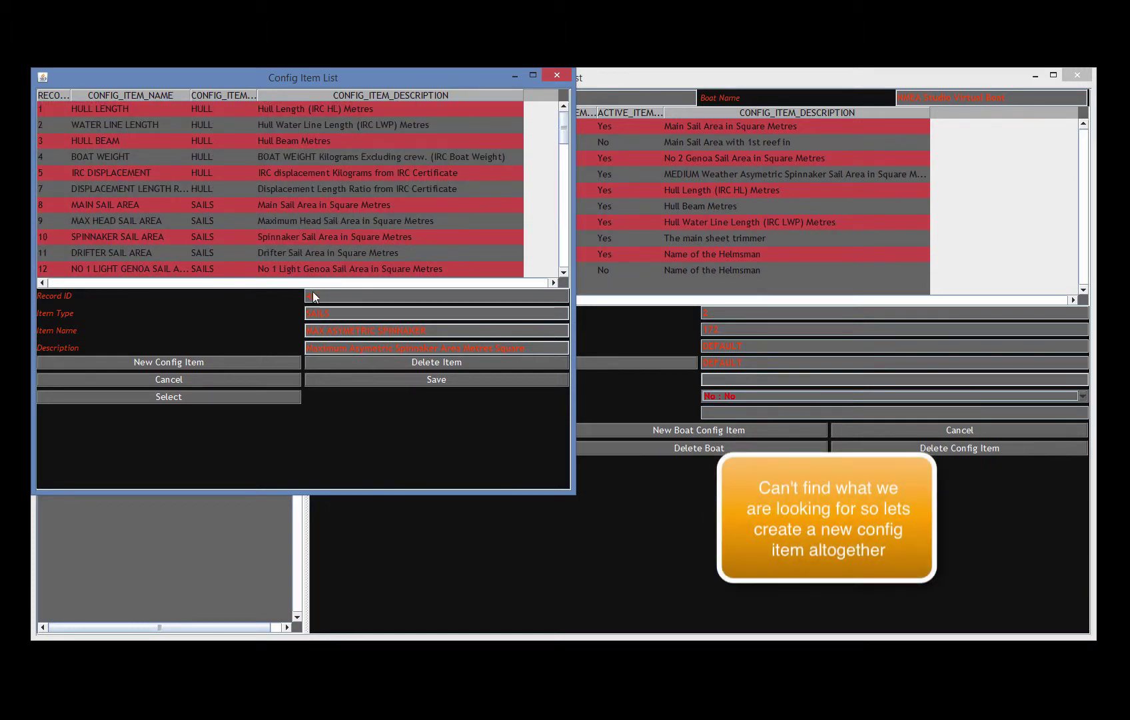
- Create and save a SAILS config item named BIG YELLOW ASYMETRIC with the description Big Yellow Asymetric
left_click(177, 362)
key("Return")
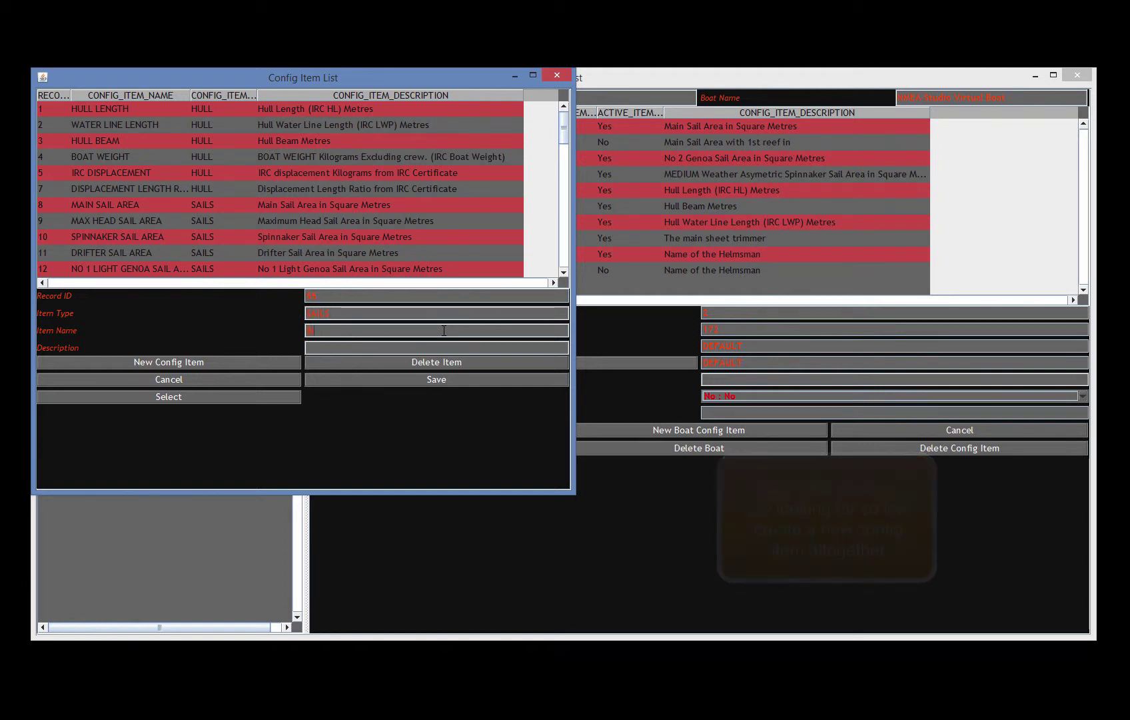
type("N")
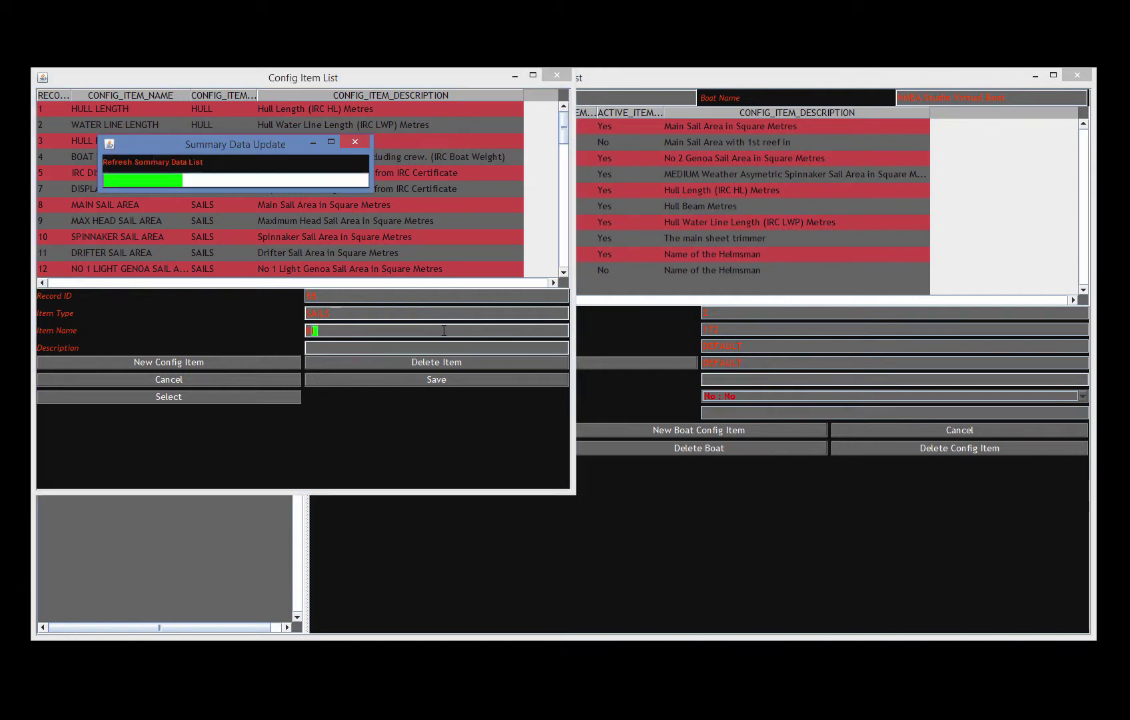
type("15")
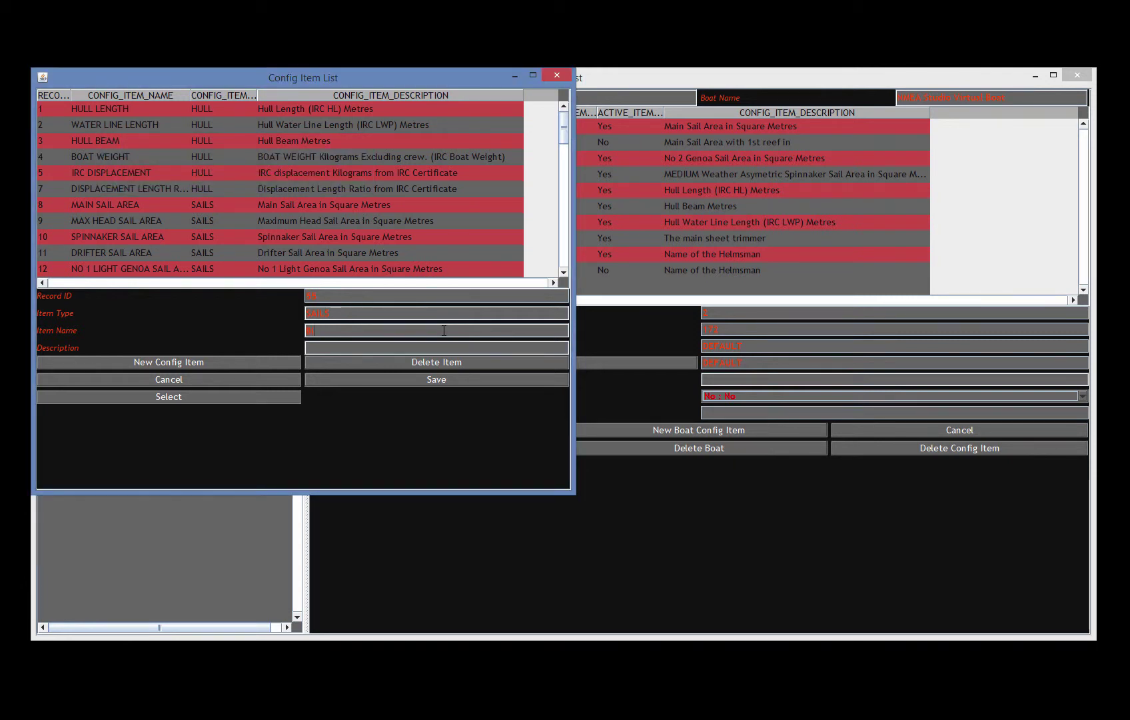
type(" YELLOW")
type("low Asymetric")
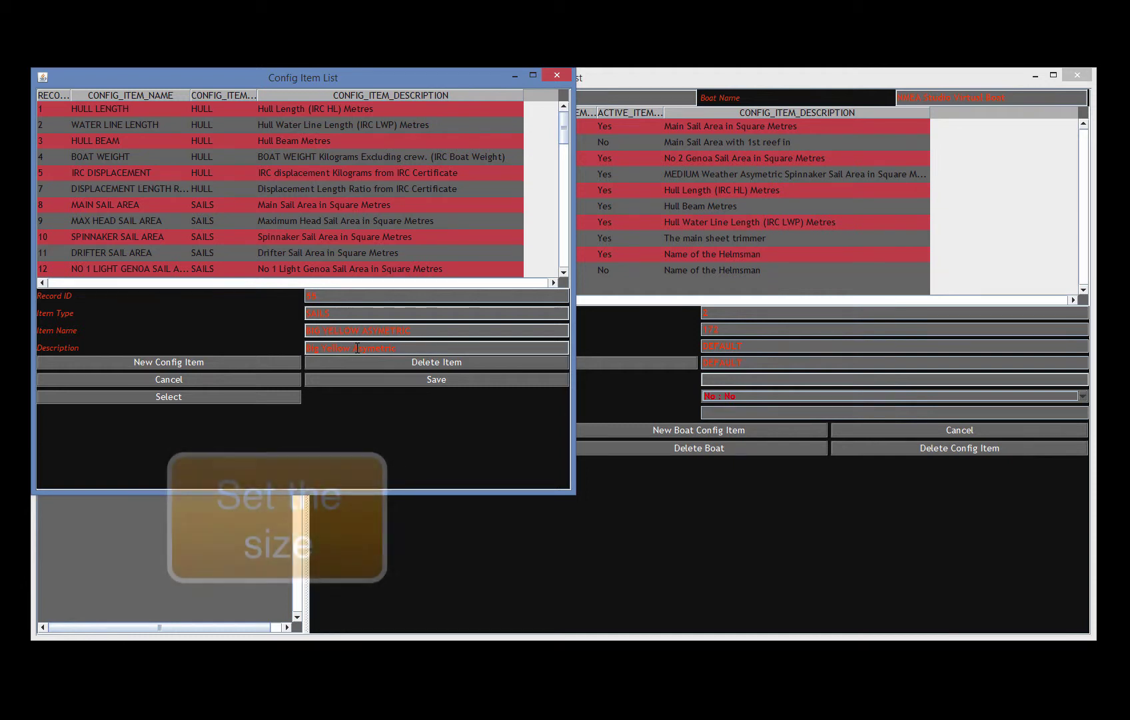
left_click(359, 381)
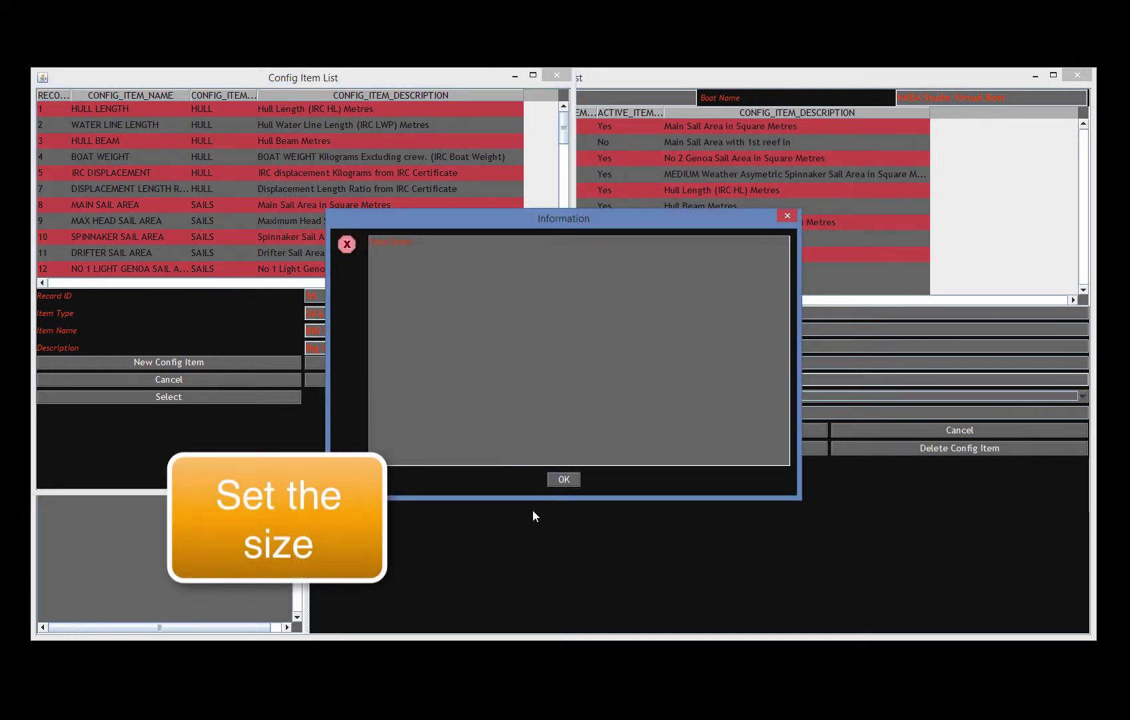
left_click(564, 477)
- Assign BIG YELLOW ASYMETRIC to the new boat config item, set its value to 150 and active status to Yes, and save
left_click(180, 394)
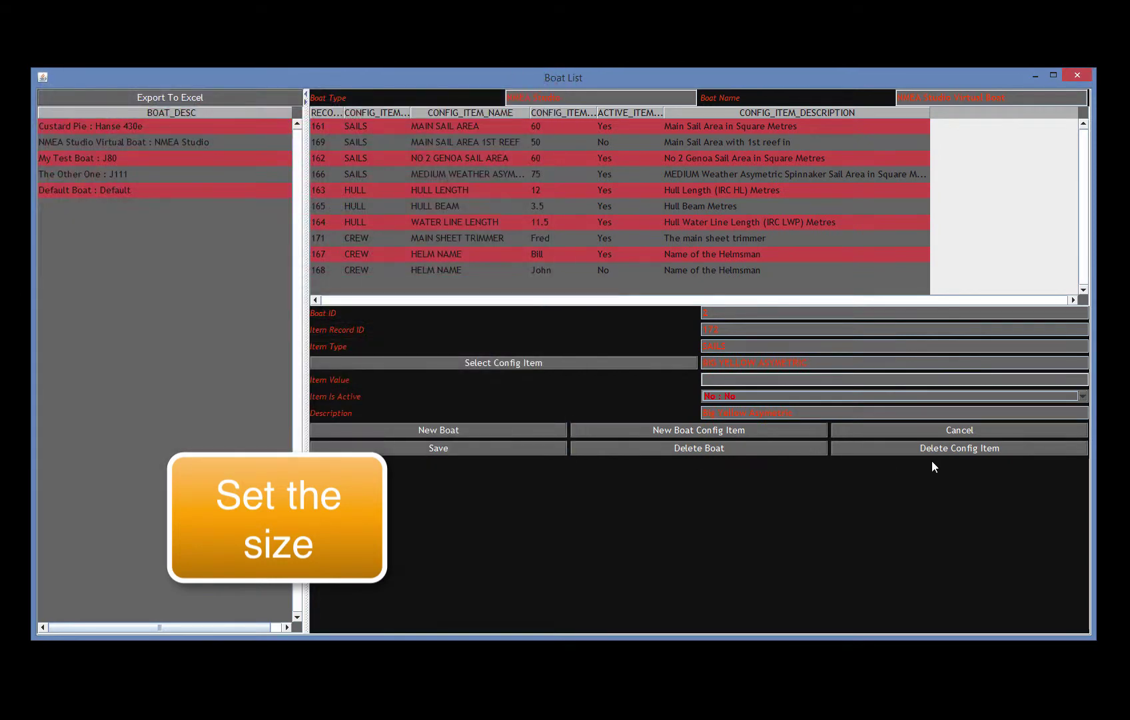
left_click(751, 395)
left_click(731, 409)
left_click(510, 447)
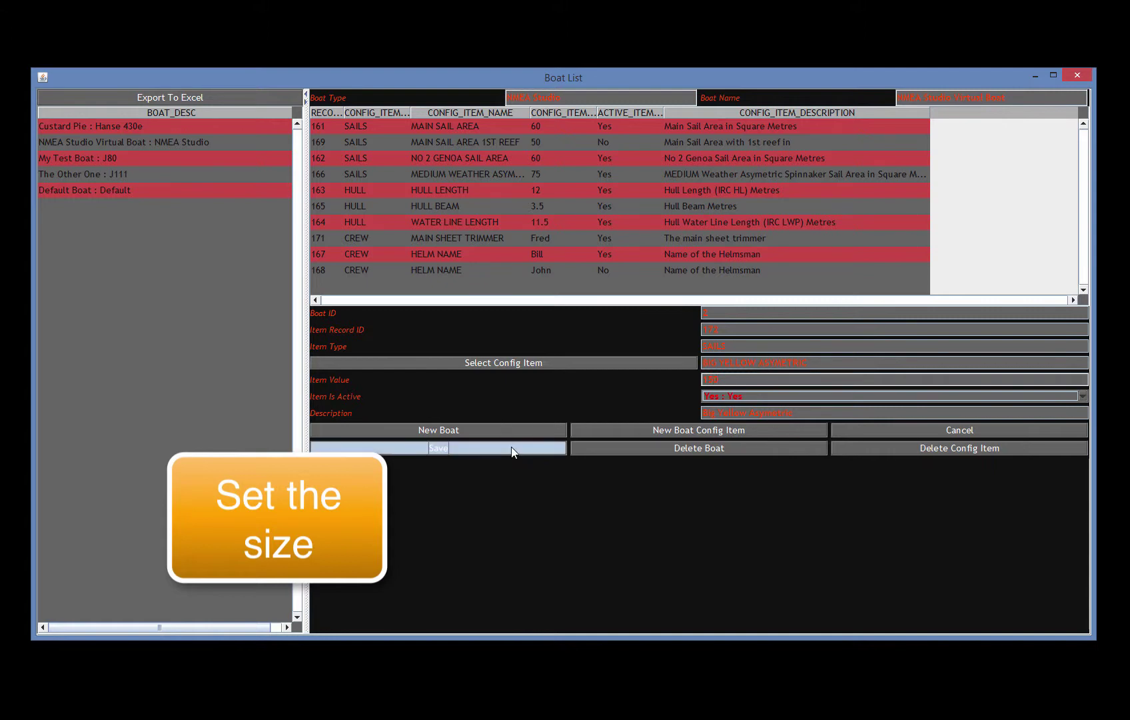
left_click(563, 479)
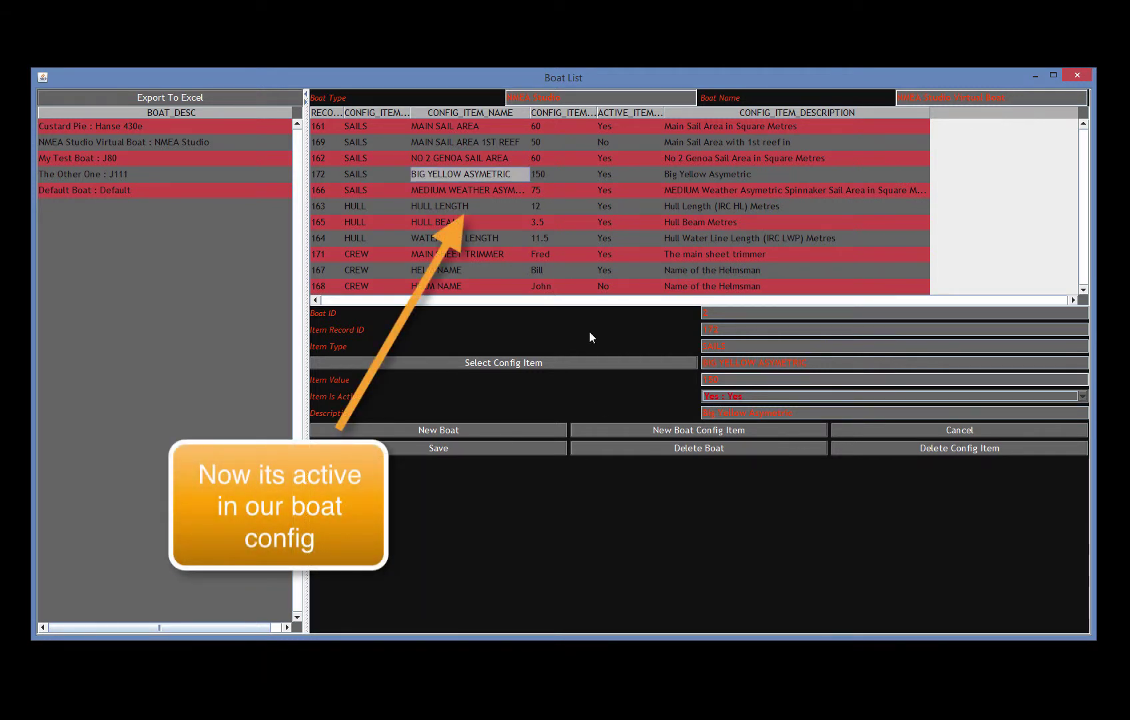
left_click(616, 174)
left_click(707, 175)
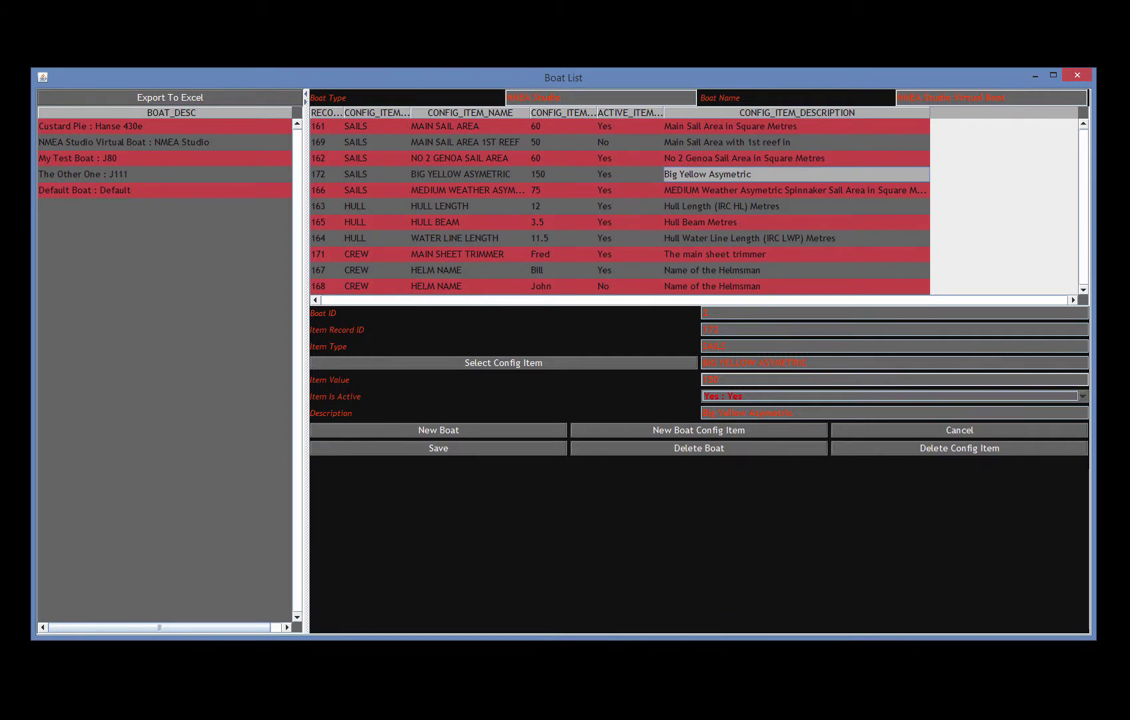
- Switch back to the NMEA Monitoring Screen and check the newest rolling session sample for the big yellow asymmetric sail
mouse_move(854, 651)
left_click(820, 602)
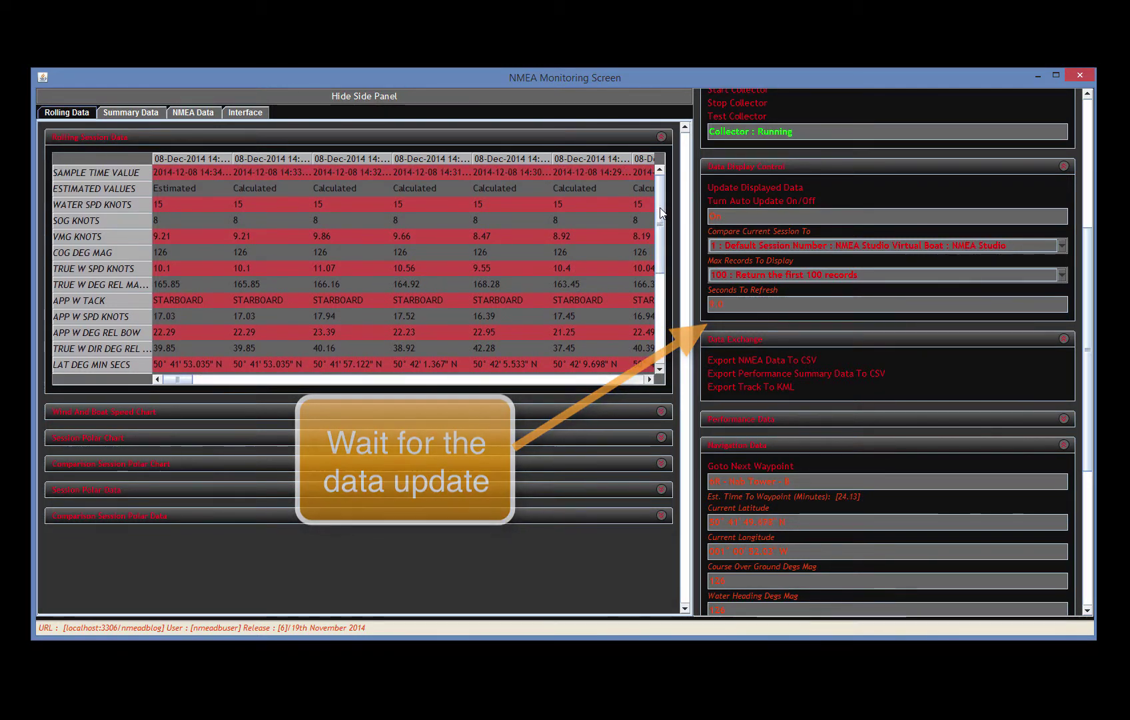
left_click(660, 327)
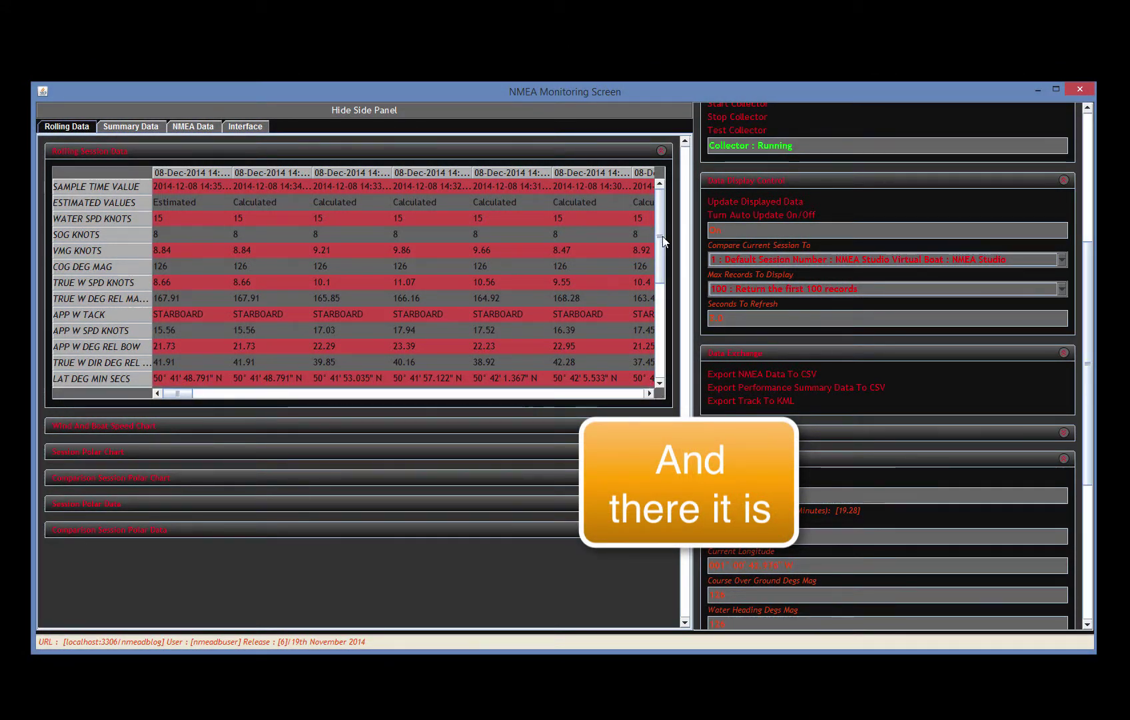
left_click_drag(663, 242, 663, 335)
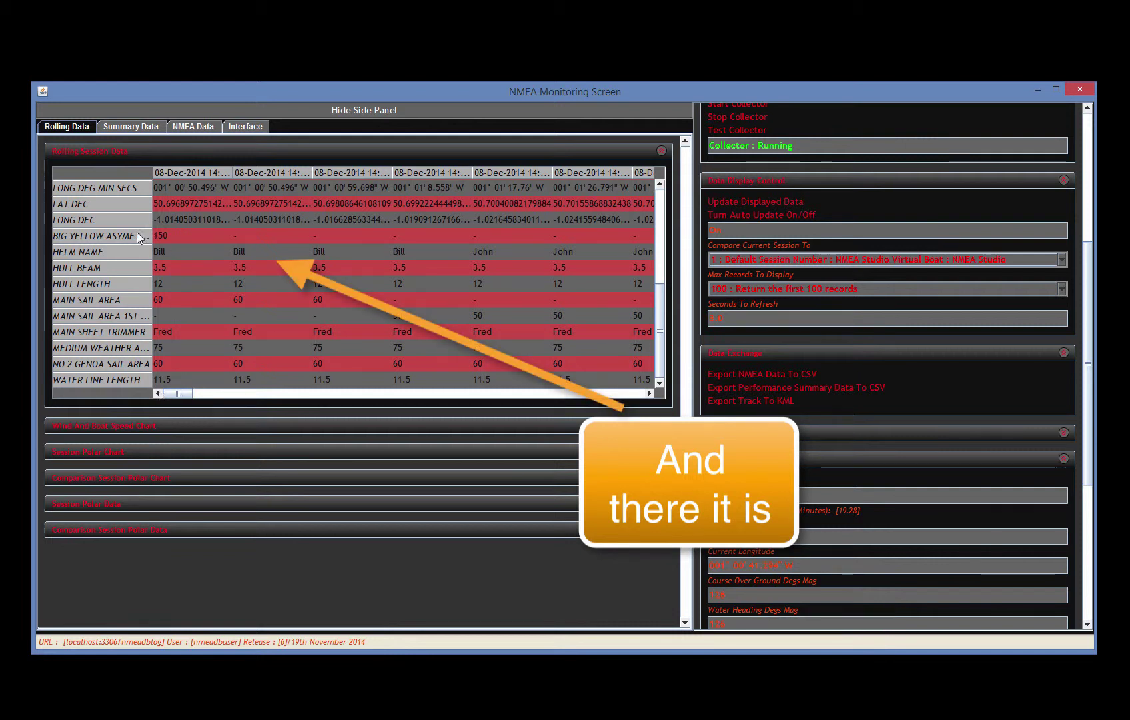
- Review the rolling session data to compare speeds between samples with and without the big yellow asymmetric sail
left_click(171, 235)
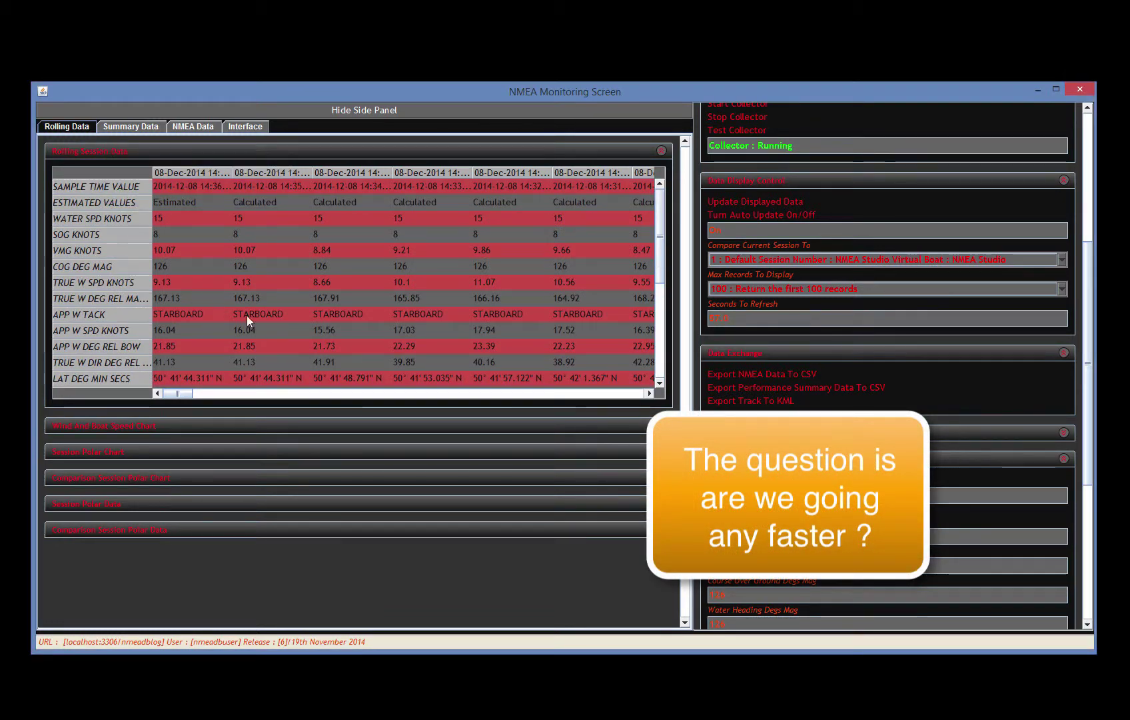
scroll(656, 263, "down", 1)
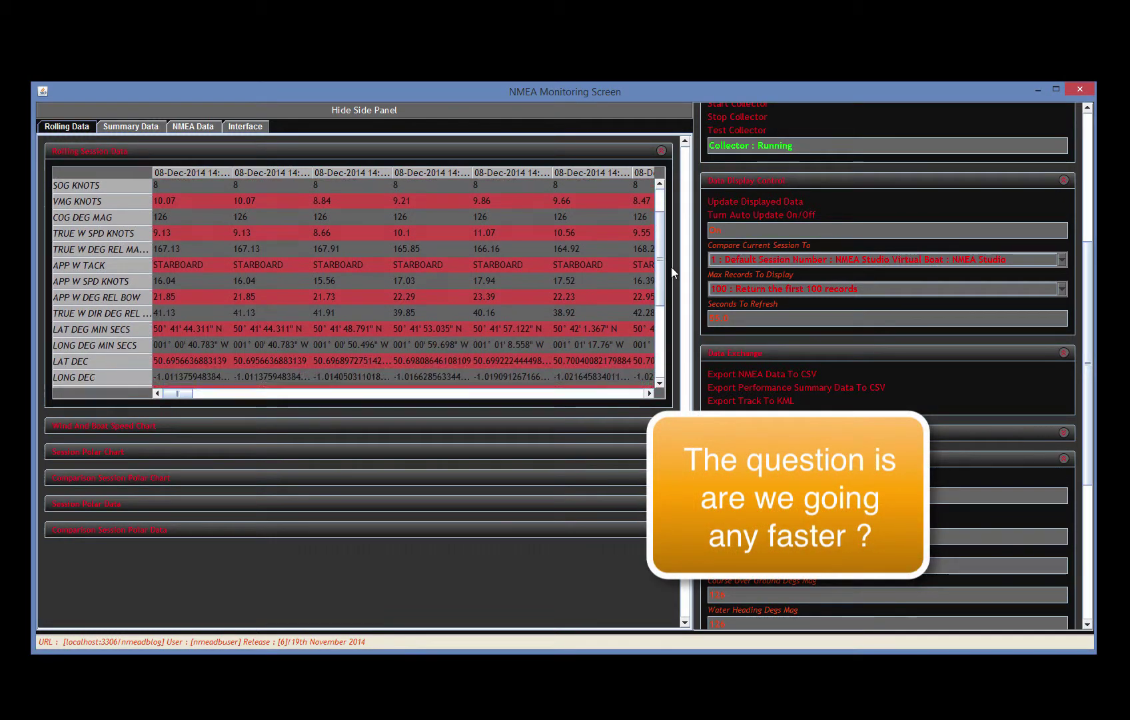
scroll(671, 286, "down", 2)
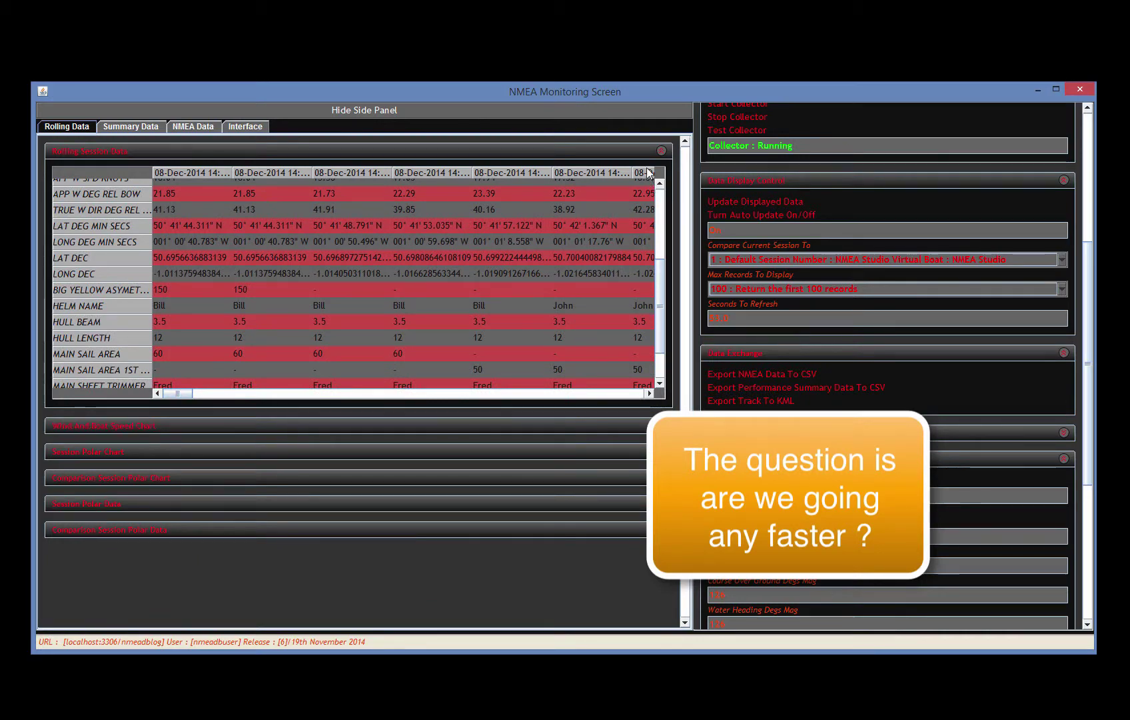
left_click(661, 151)
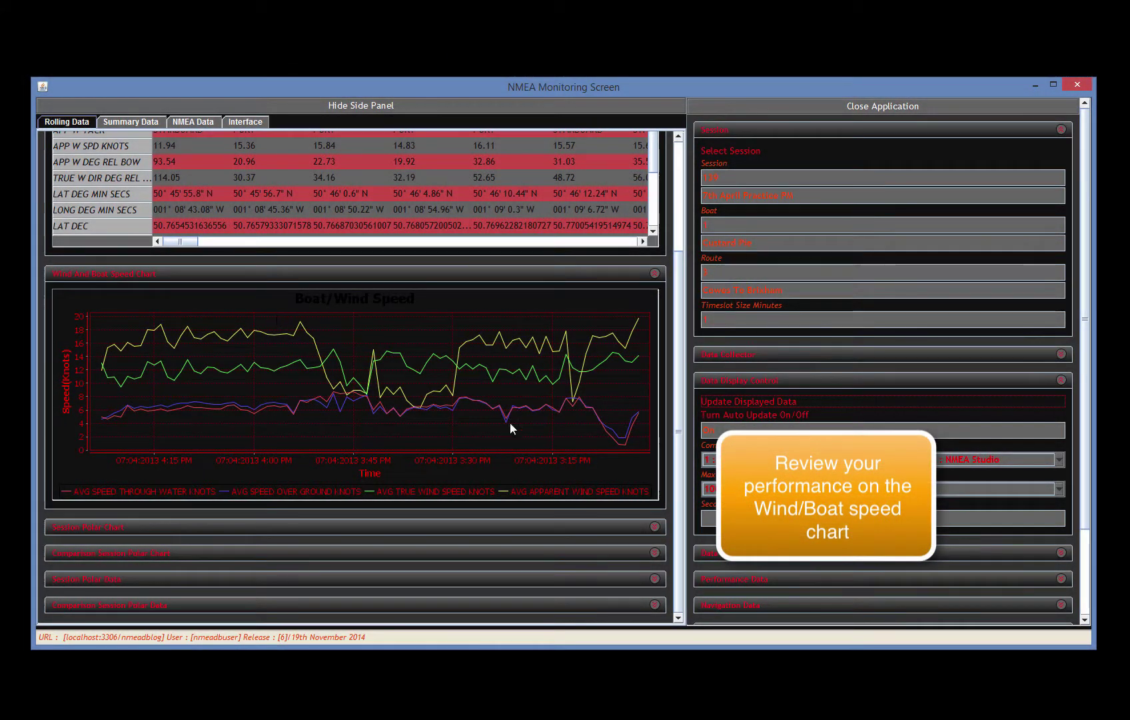
- Expand the session polar chart and review it together with the wind and boat speed chart and the session polar data table
left_click(654, 527)
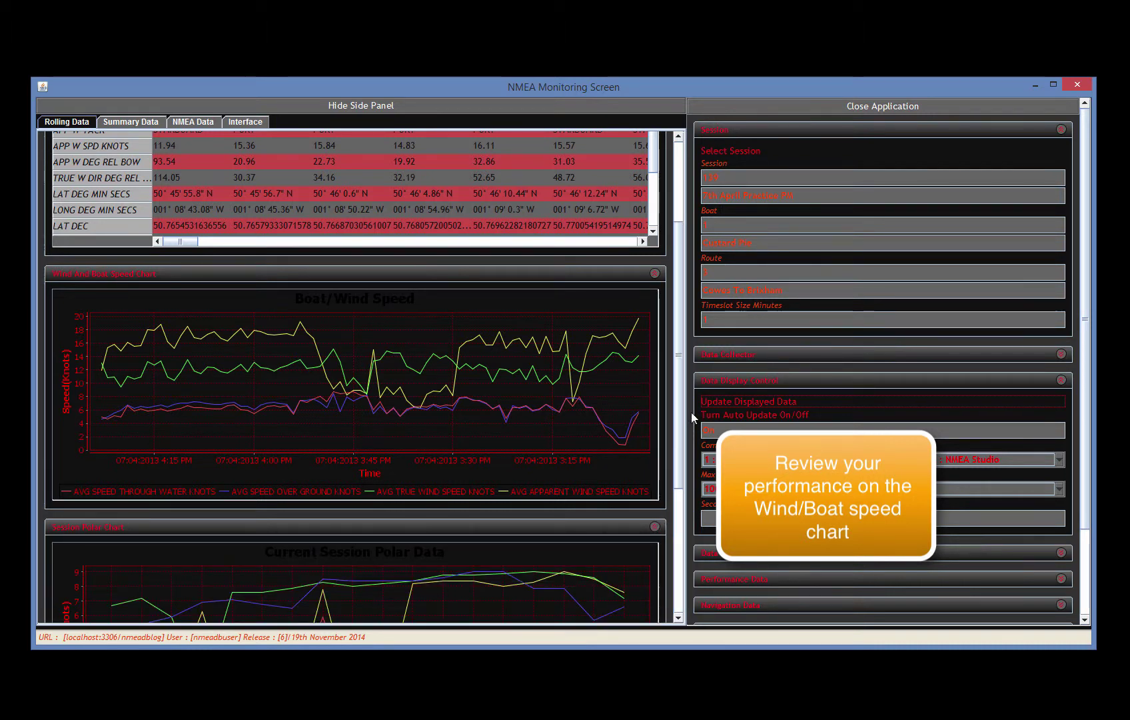
left_click_drag(679, 404, 663, 465)
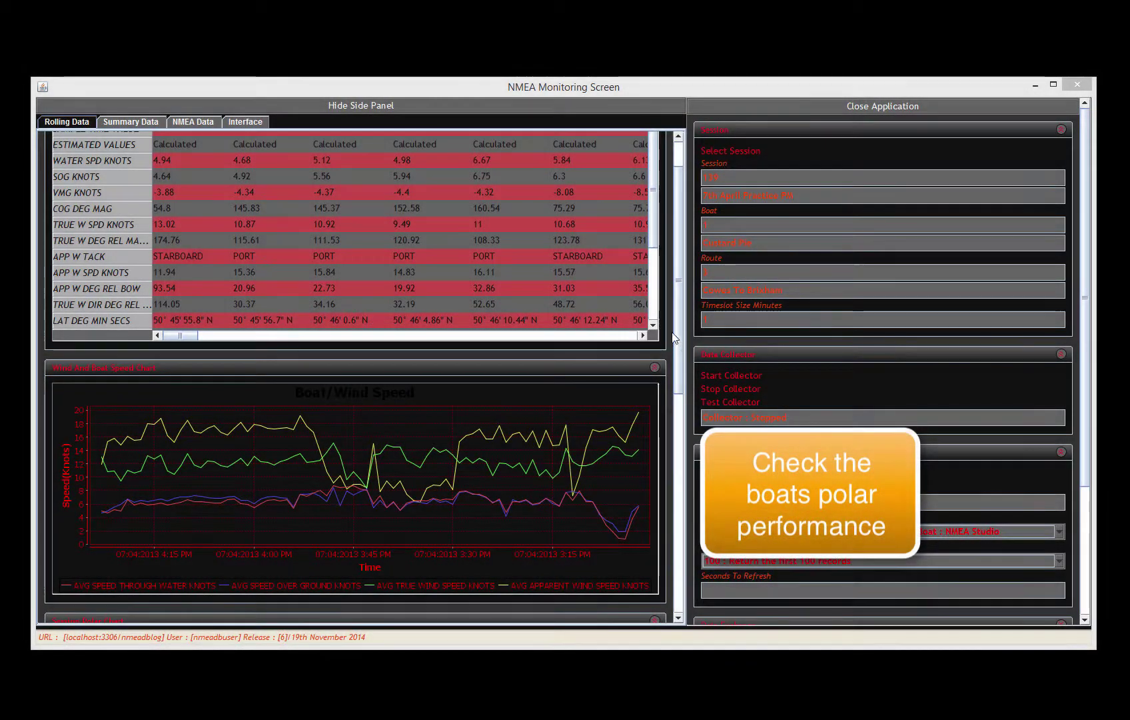
left_click_drag(678, 336, 653, 457)
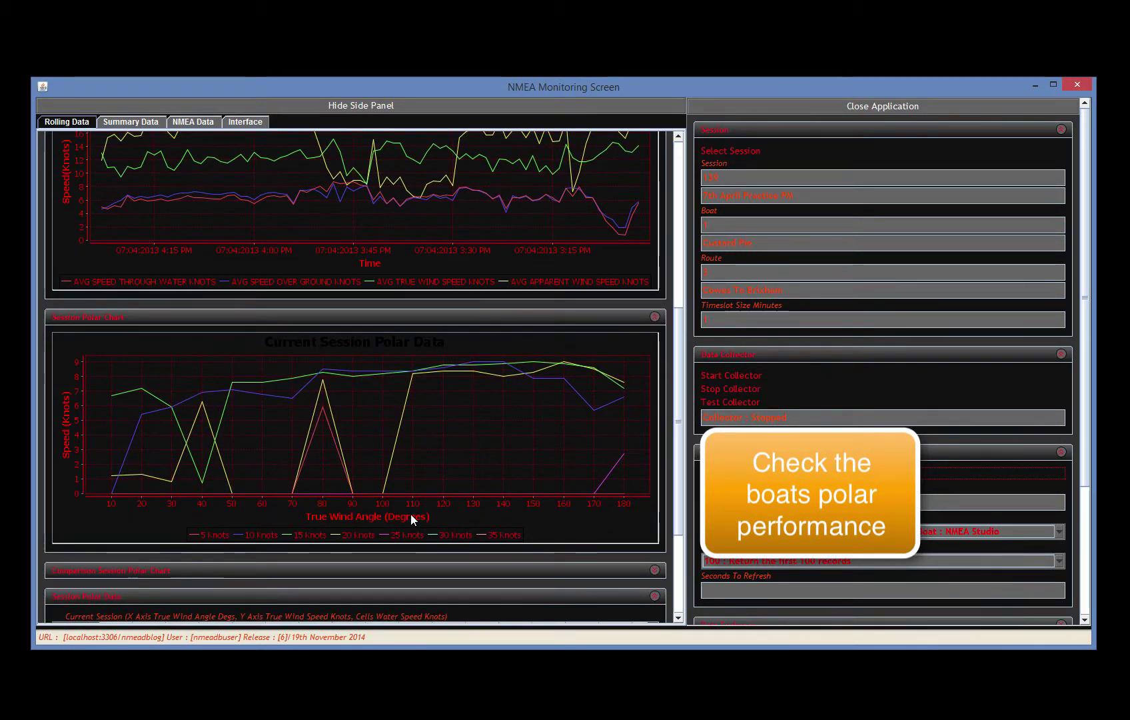
left_click_drag(678, 444, 677, 539)
left_click(180, 477)
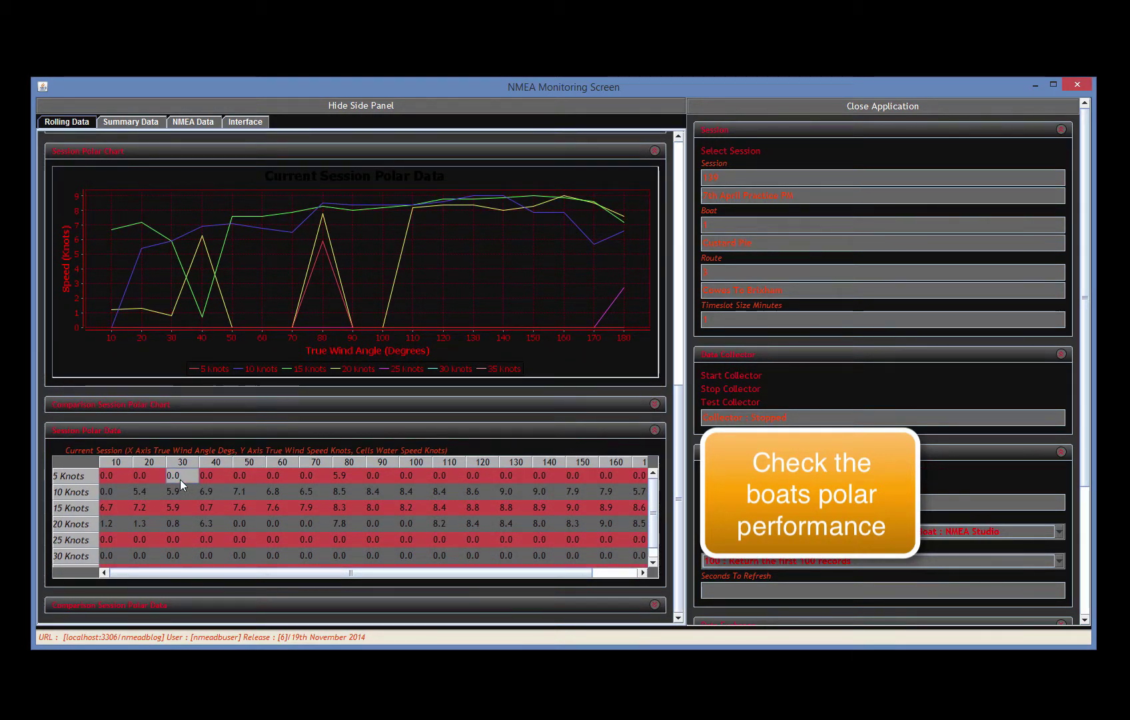
left_click(251, 494)
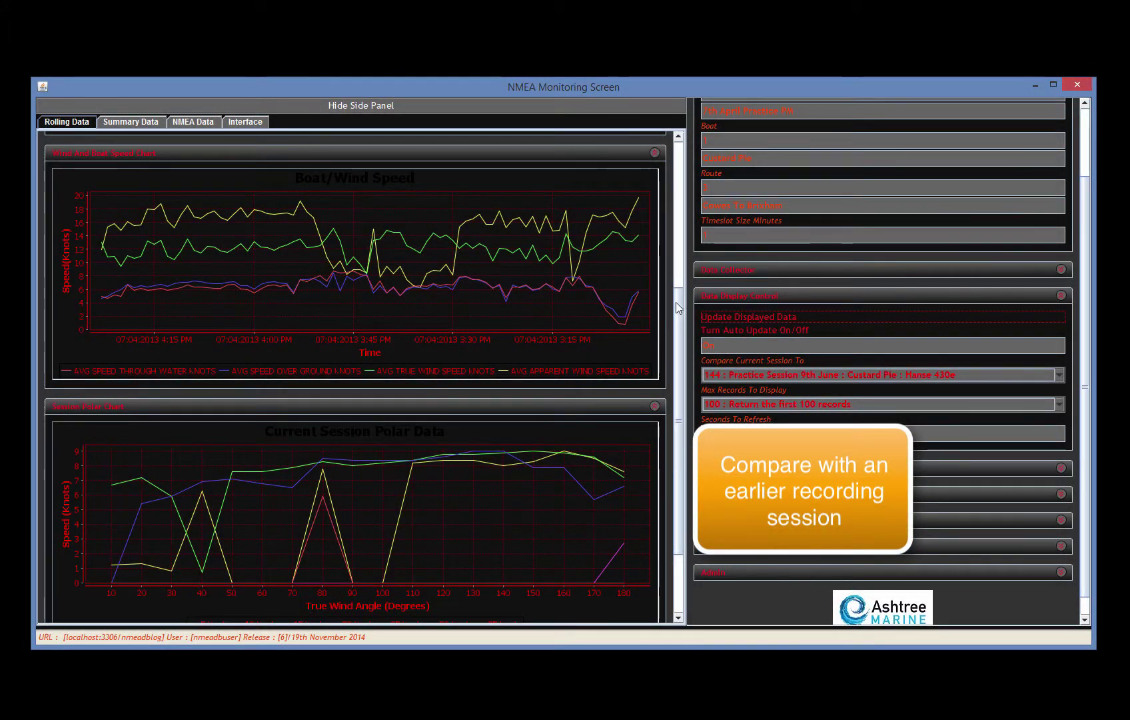
- Expand the comparison session polar chart and compare its curves with those of the current session
left_click_drag(675, 302, 683, 363)
left_click(655, 553)
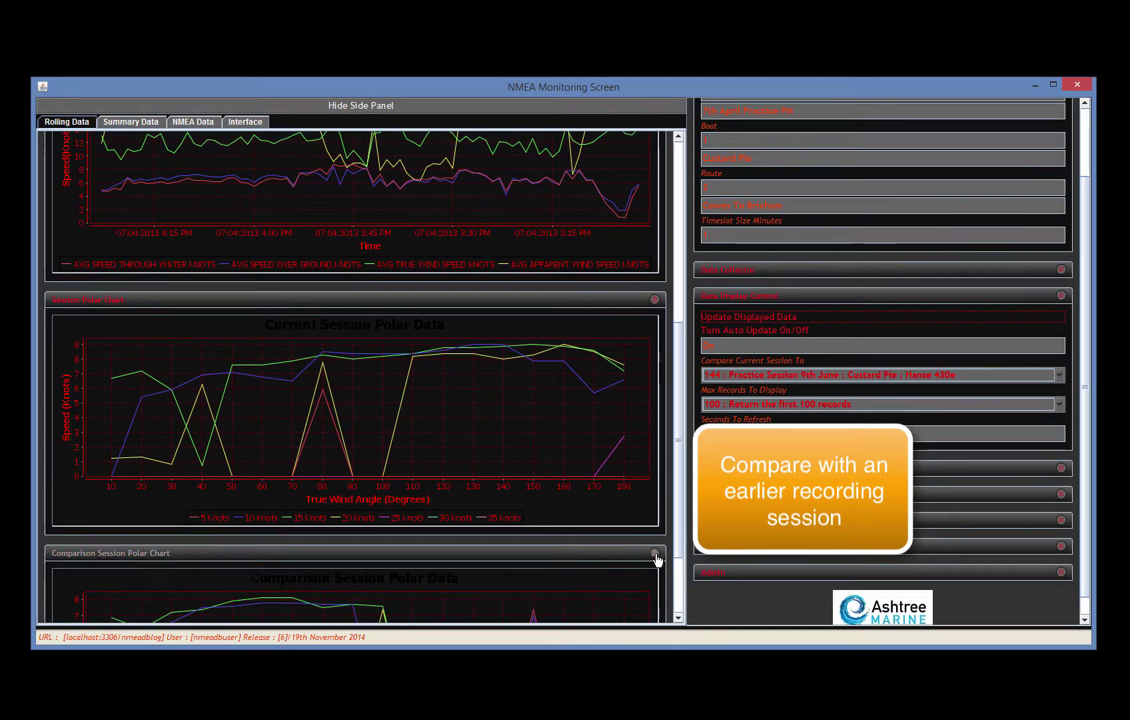
left_click_drag(681, 487, 677, 555)
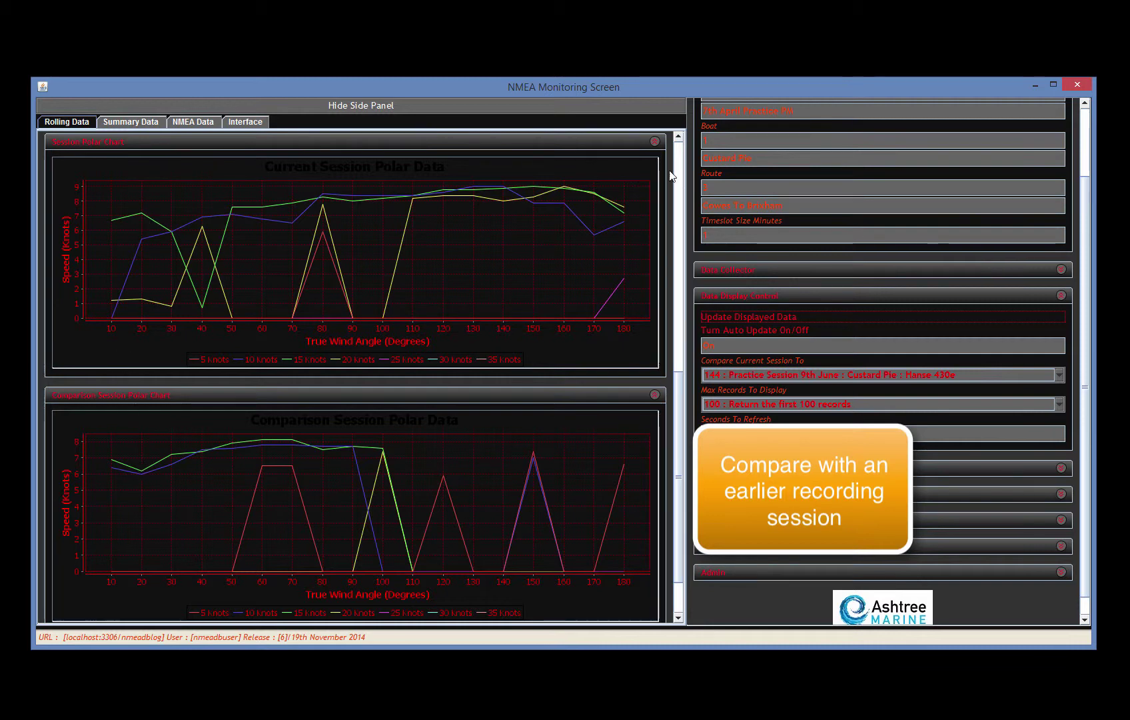
- Collapse both polar charts, expand both polar data tables, and compare boat speeds at matching wind speeds and angles, including 10 knots at 150 degrees
left_click(654, 141)
left_click(654, 326)
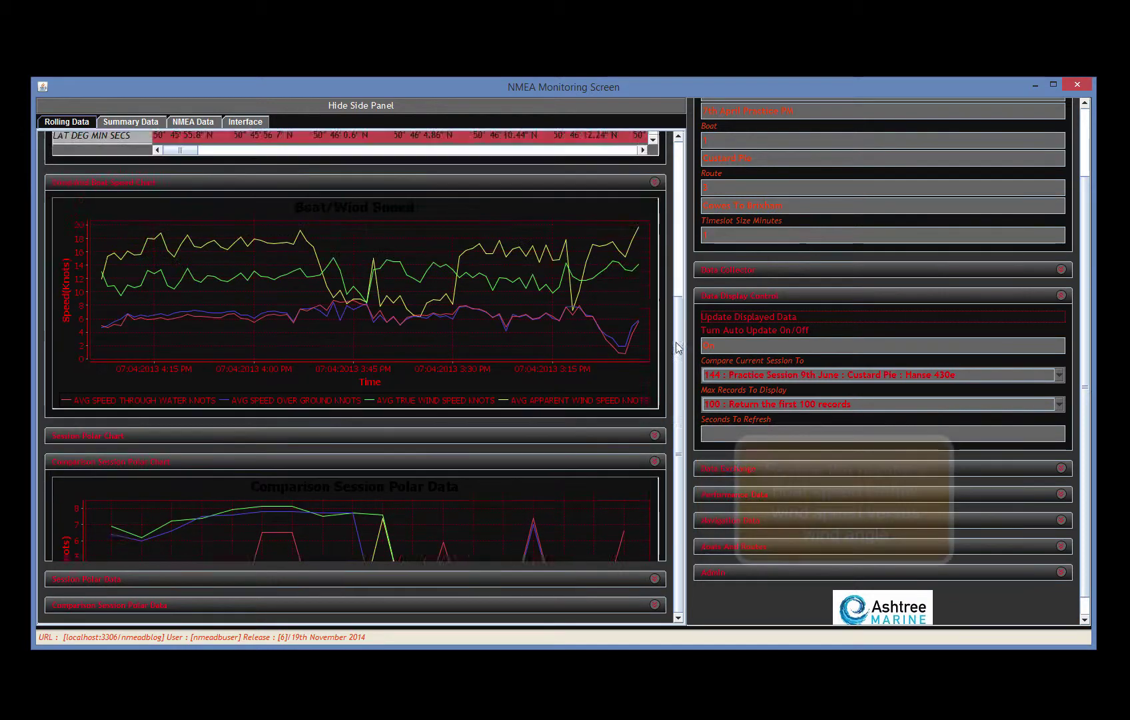
left_click(654, 578)
scroll(680, 511, "down", 3)
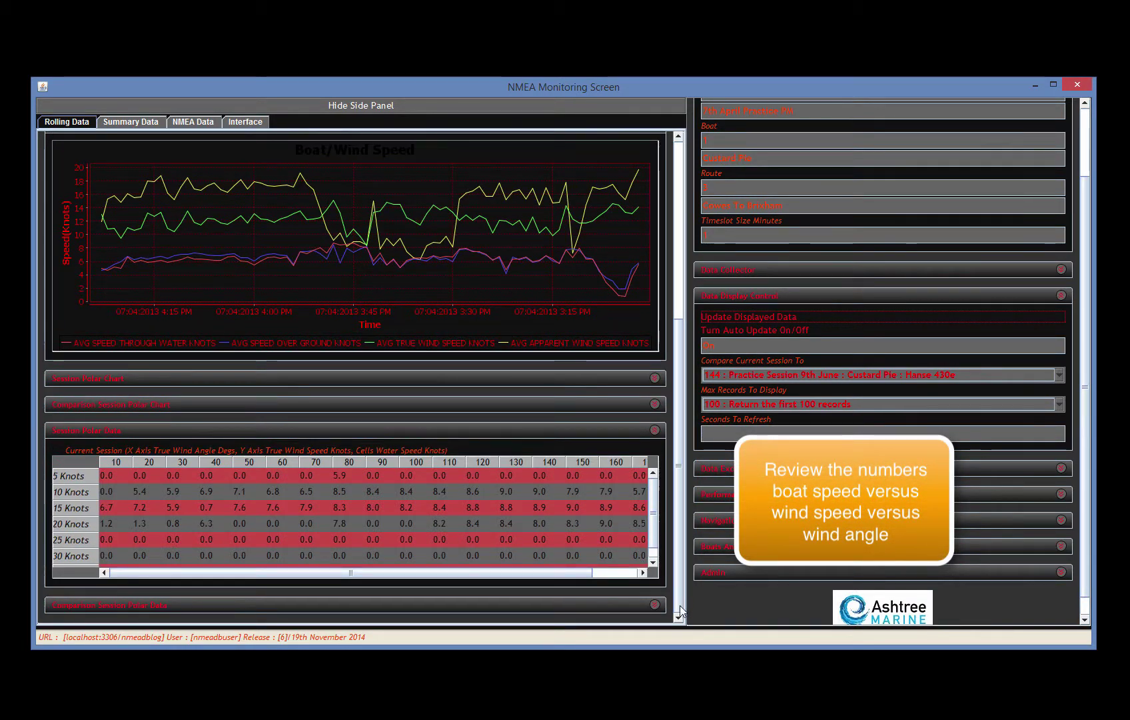
scroll(681, 462, "down", 3)
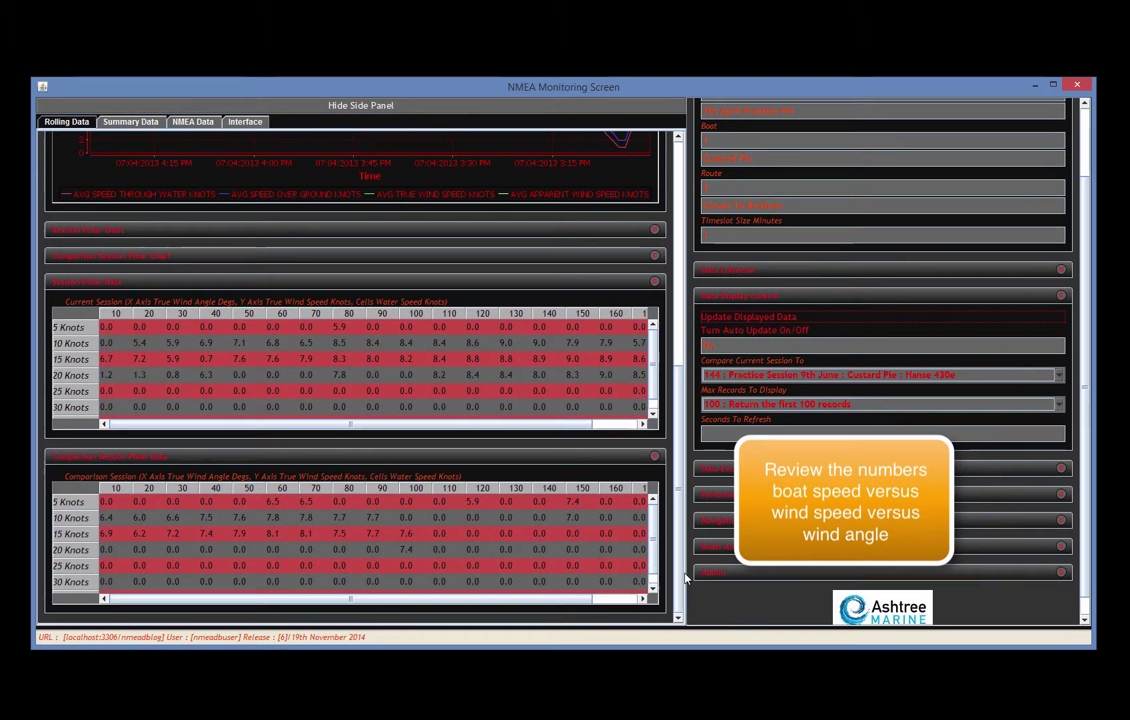
left_click(569, 341)
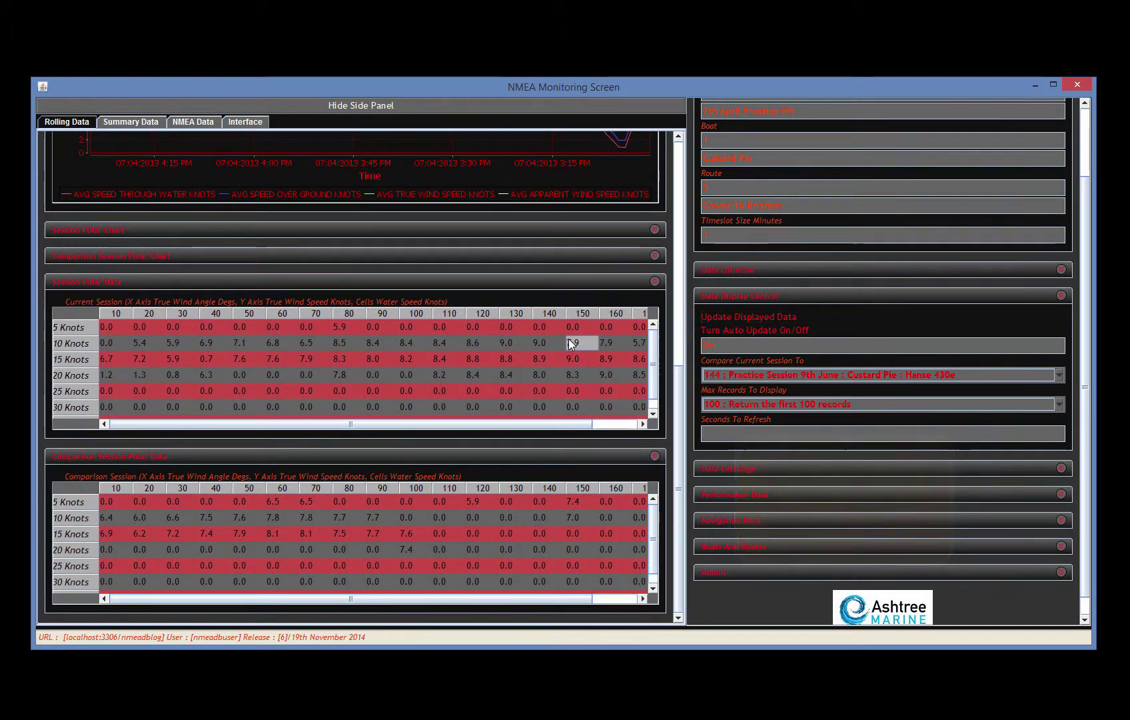
left_click(572, 514)
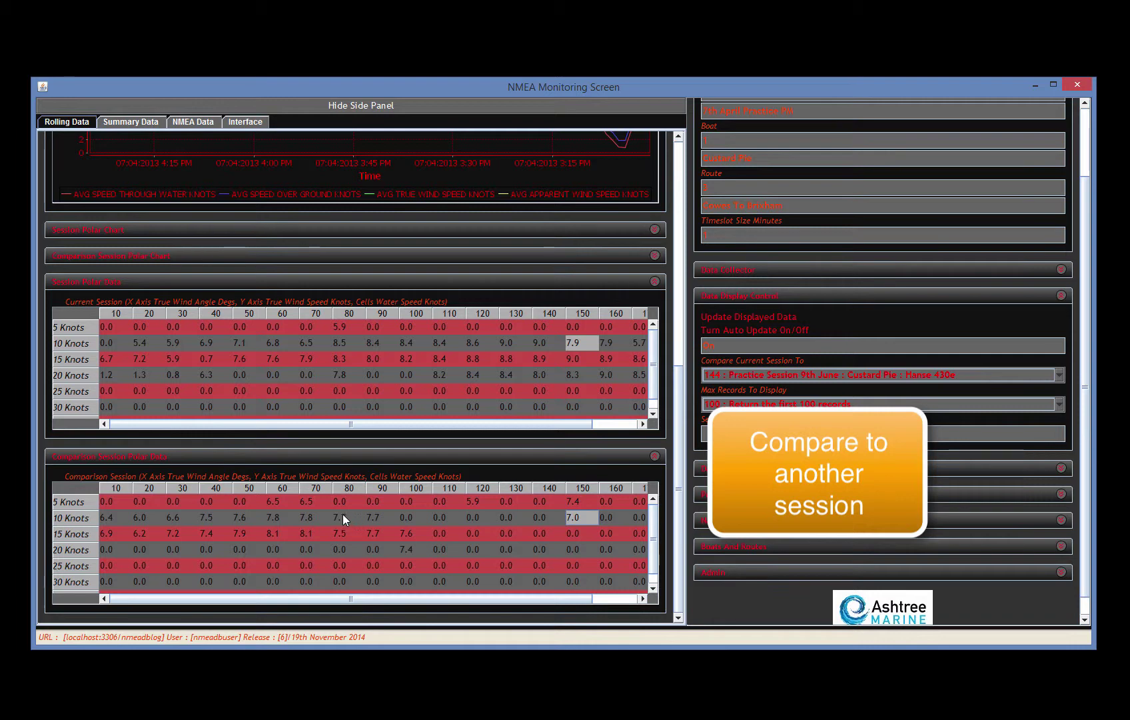
left_click(229, 517)
left_click(343, 533)
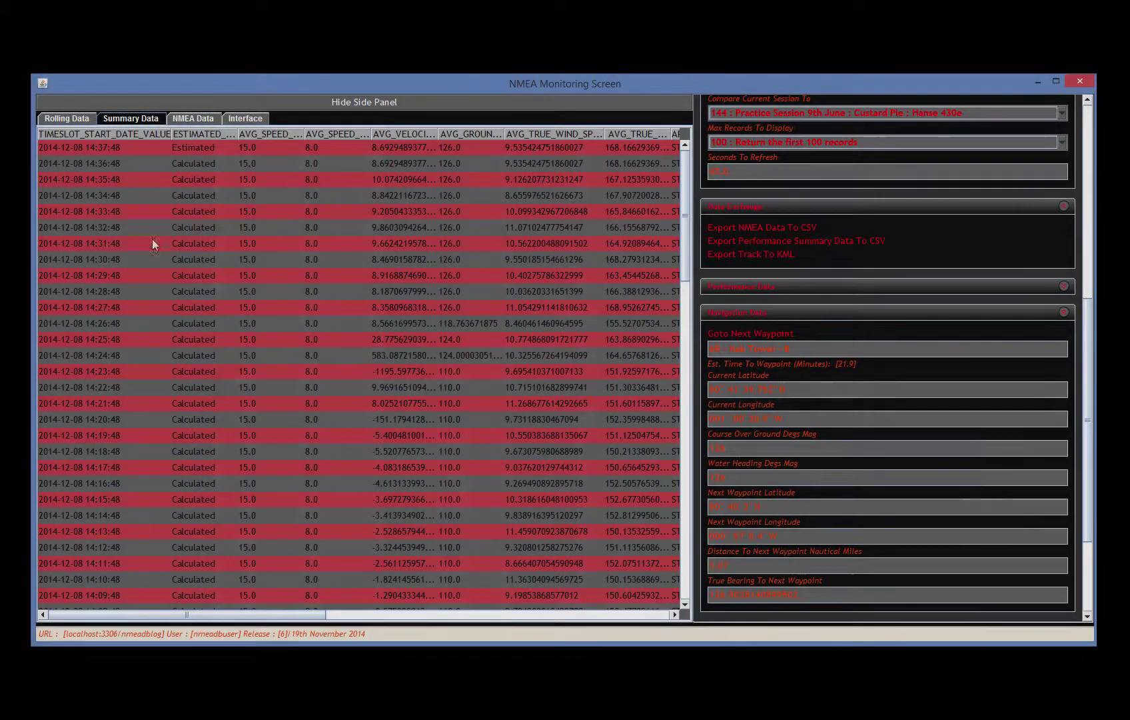
- Review the average values for each timeslot across the summary data columns, narrowing the average ground course column
left_click(152, 243)
left_click(403, 243)
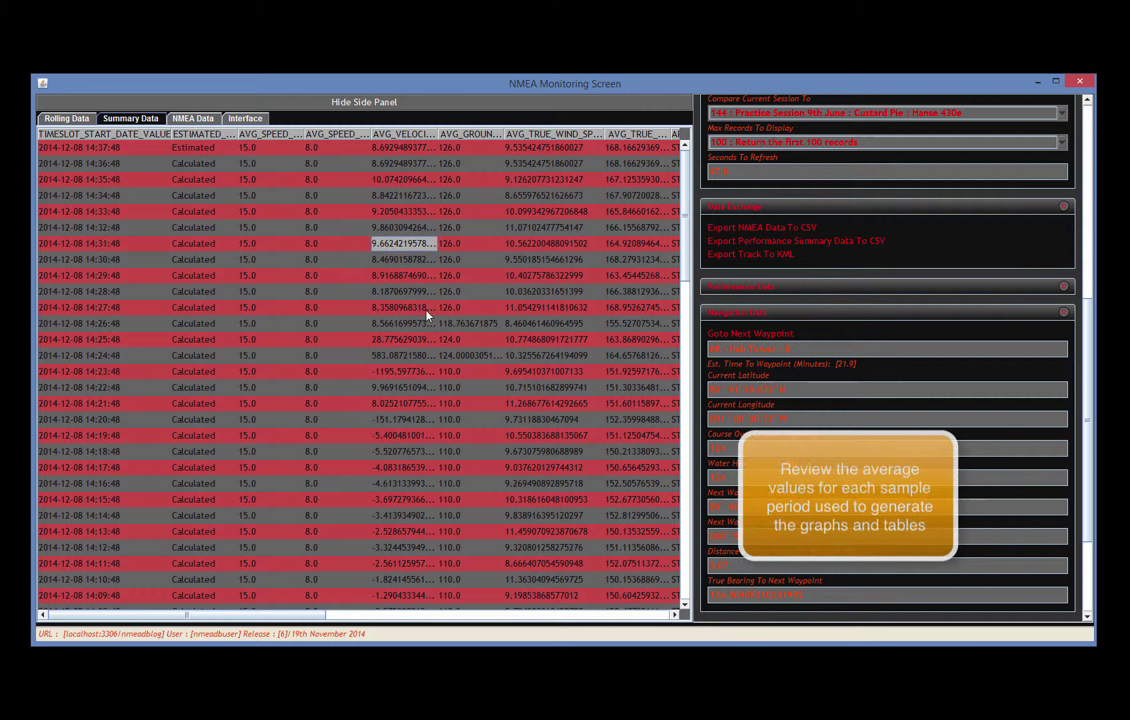
left_click(474, 149)
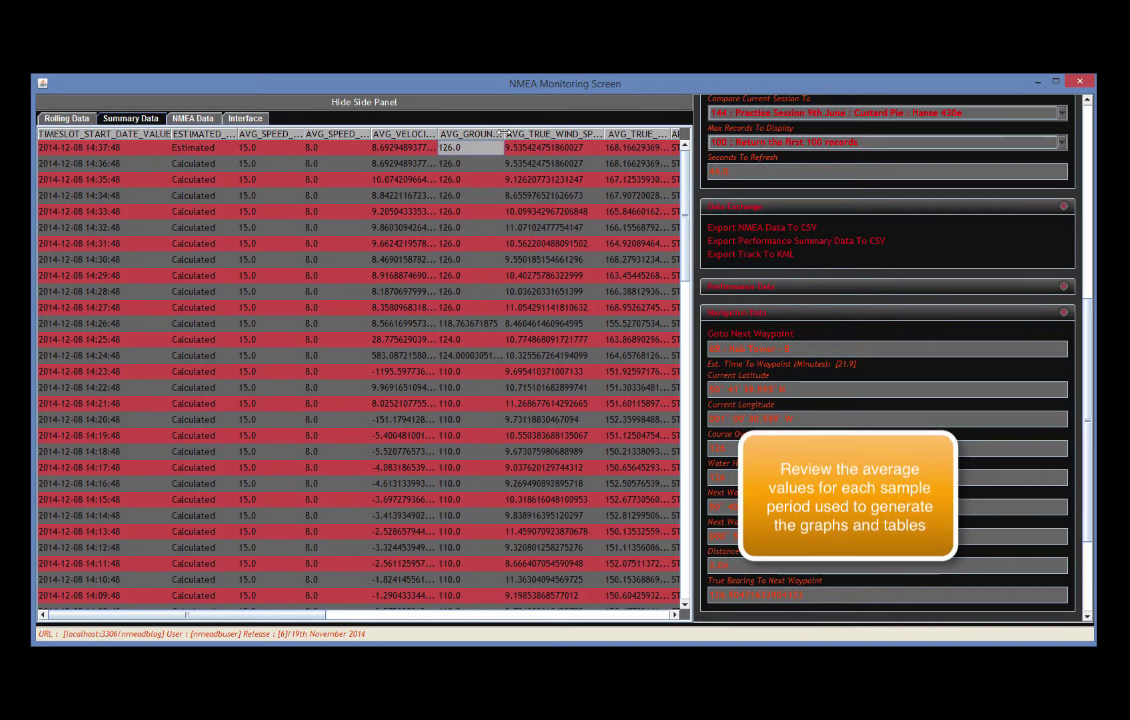
left_click_drag(505, 134, 477, 137)
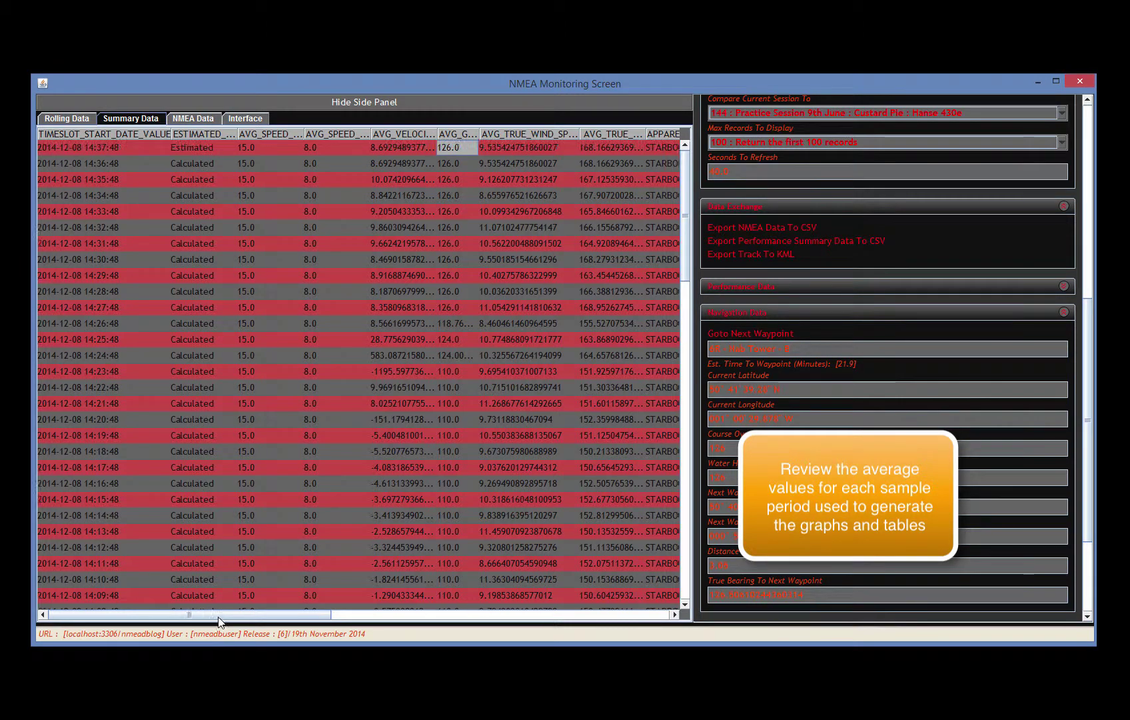
left_click_drag(209, 613, 491, 613)
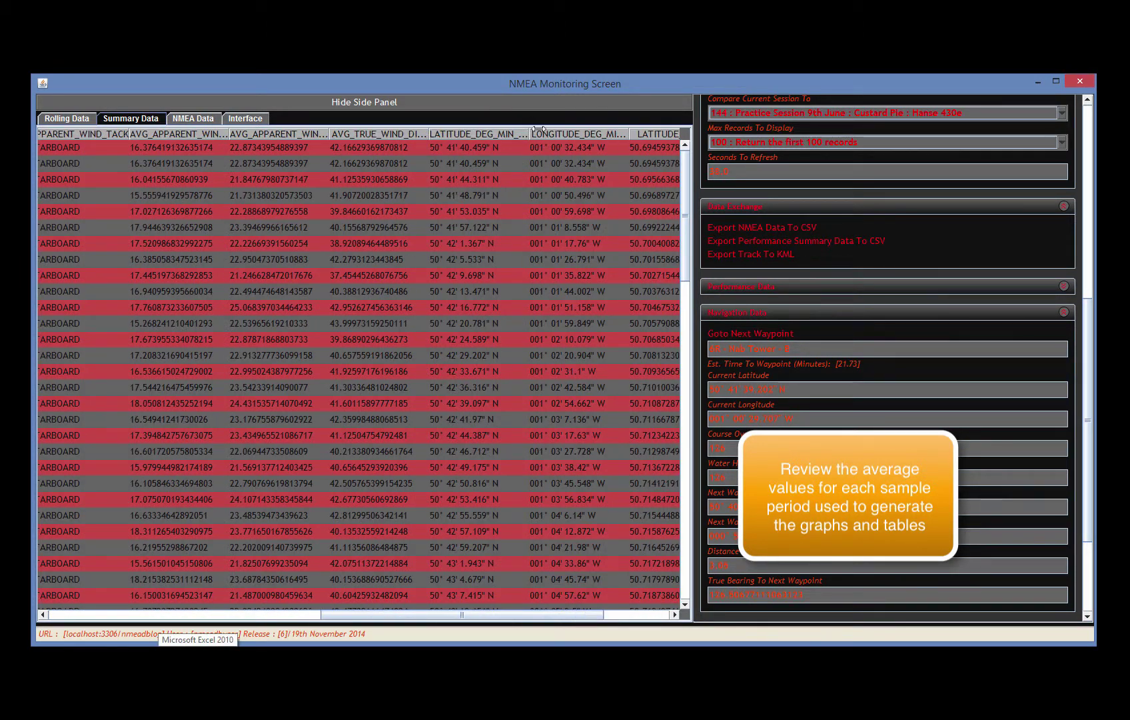
left_click_drag(523, 134, 513, 134)
left_click_drag(454, 612, 166, 611)
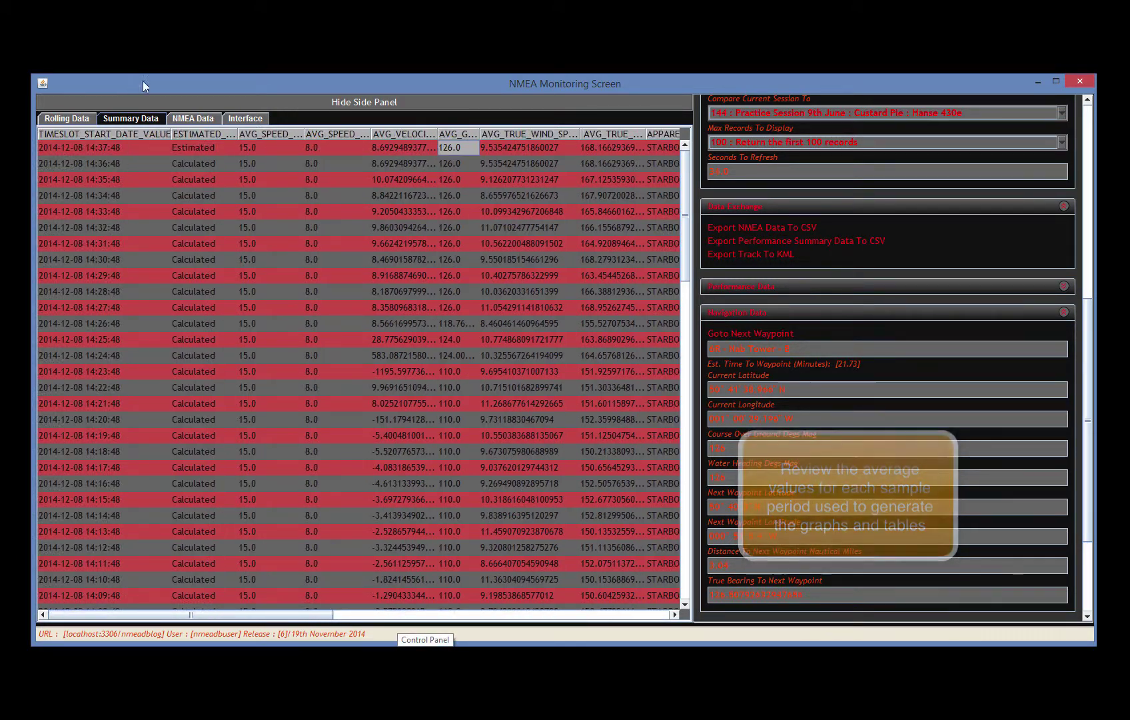
- Display the incoming NMEA sentences and set the C5 value of the newest VHW record to 17.0
left_click(189, 118)
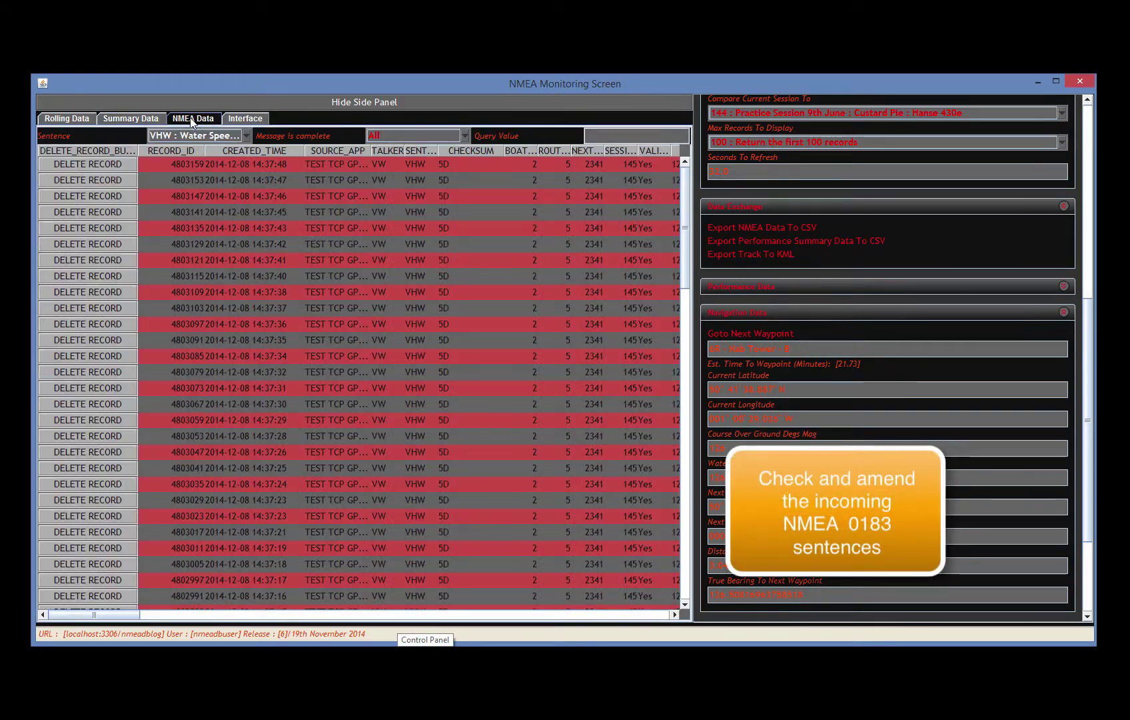
left_click(174, 276)
left_click(160, 166)
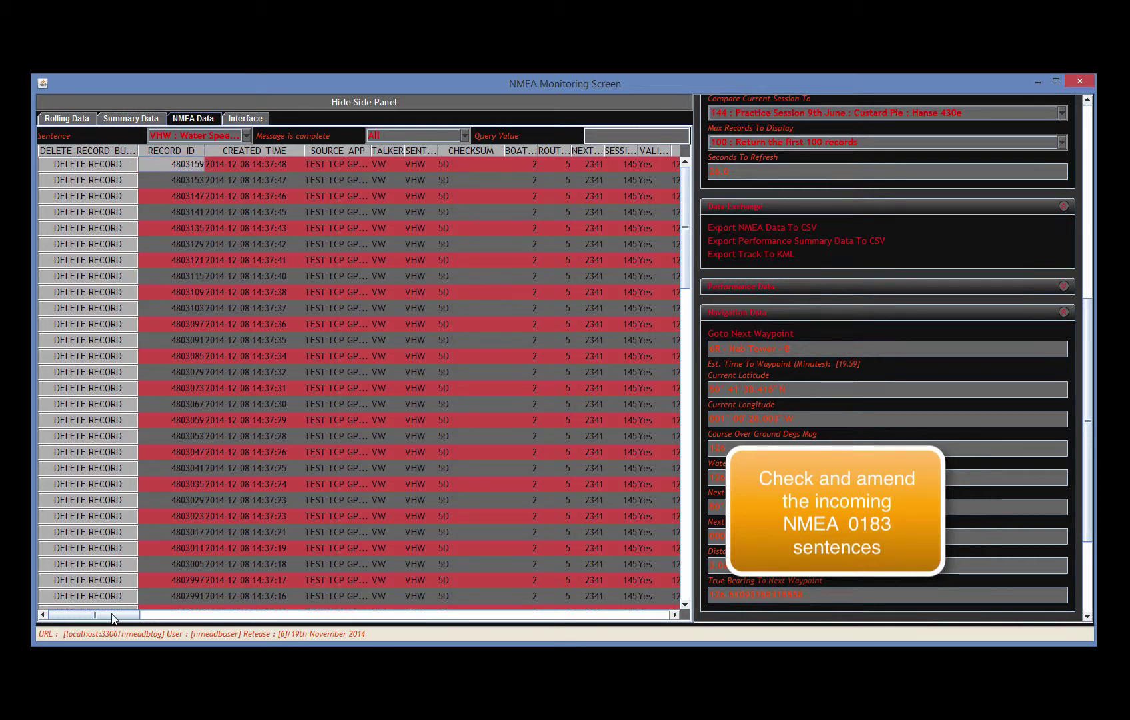
left_click_drag(111, 618, 195, 618)
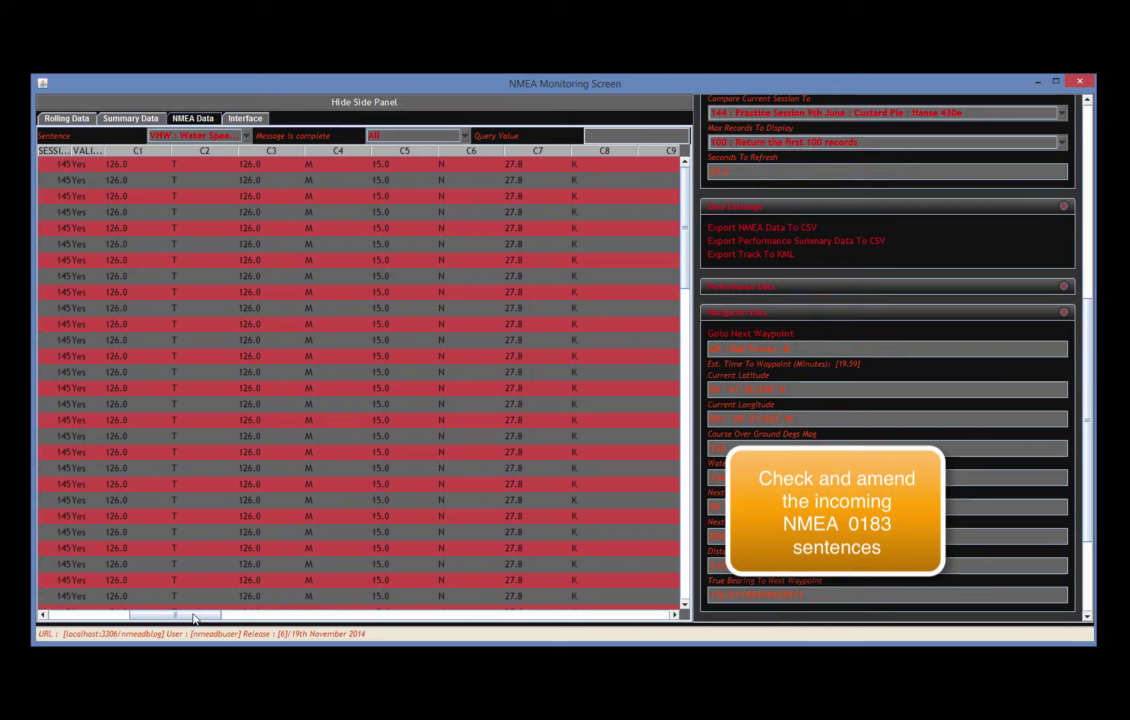
left_click(403, 168)
type("7")
left_click(400, 180)
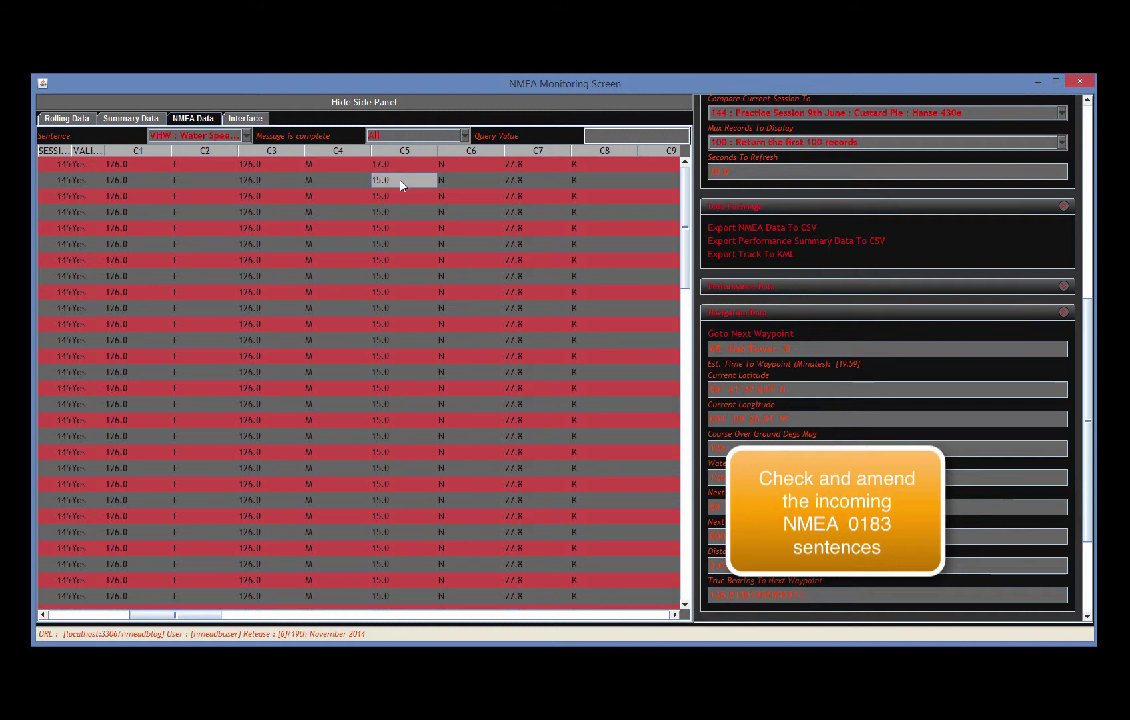
- Request deletion of the newest VHW record and decline the deletion
left_click_drag(199, 616, 117, 616)
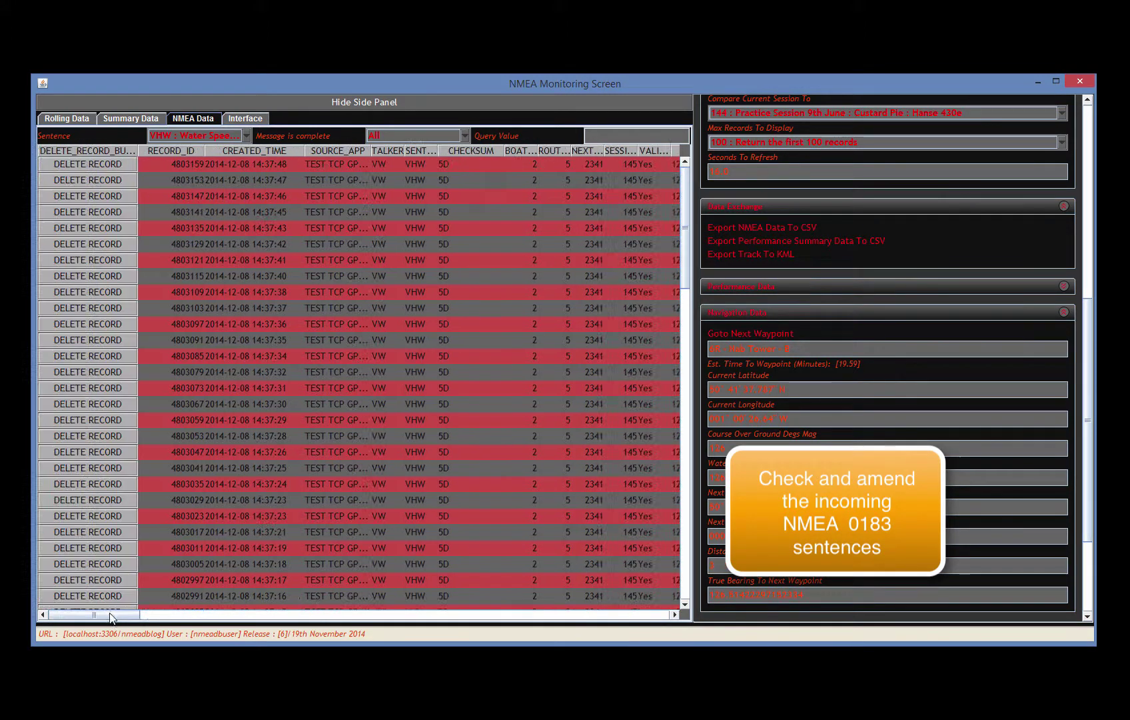
left_click(119, 166)
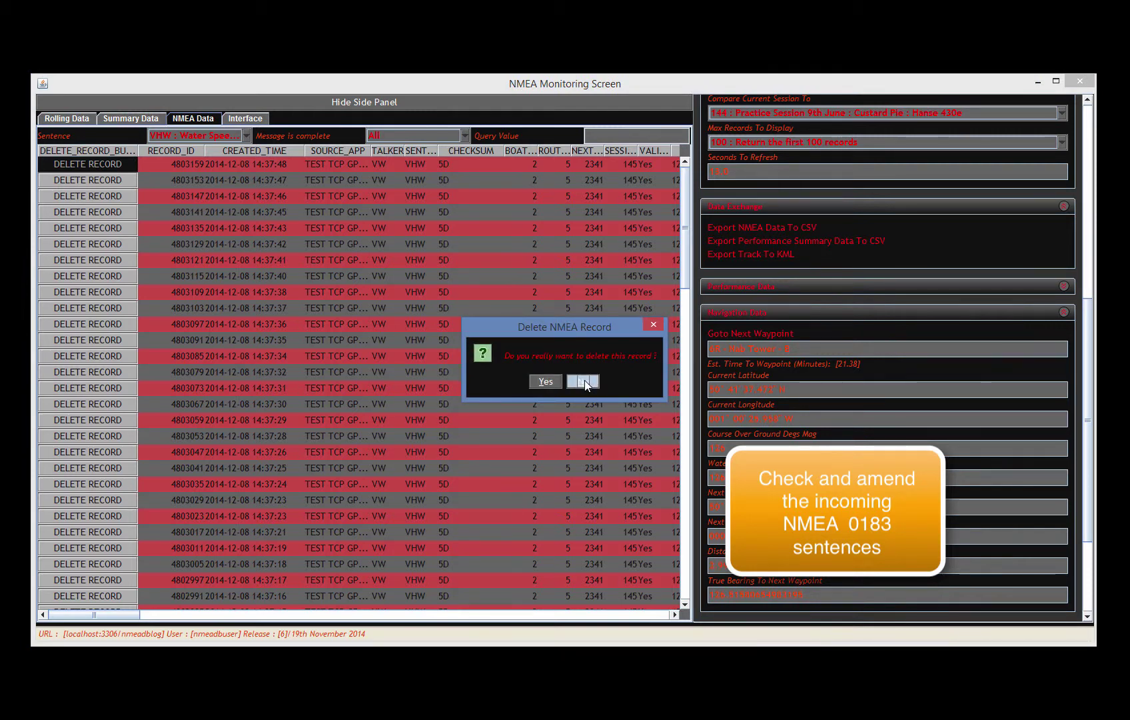
left_click(583, 382)
left_click(562, 481)
left_click(411, 421)
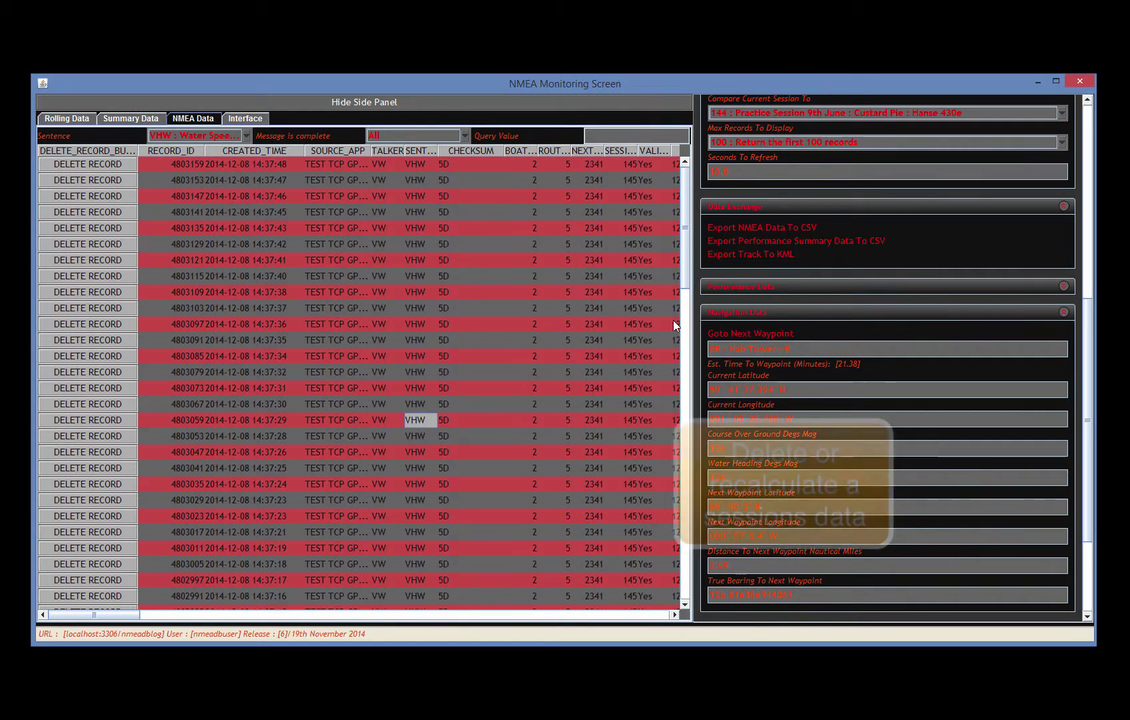
- Open the session list, request recreation of the summary data for Demo Session, and decline it
left_click_drag(1091, 328, 1091, 132)
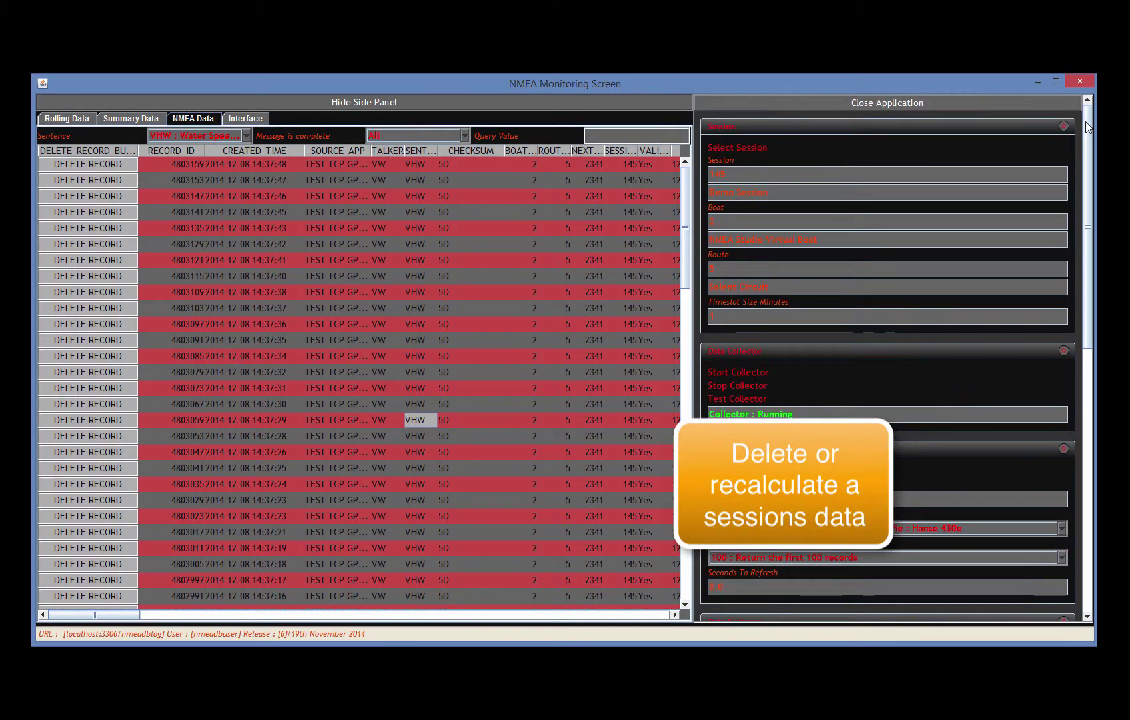
left_click(737, 148)
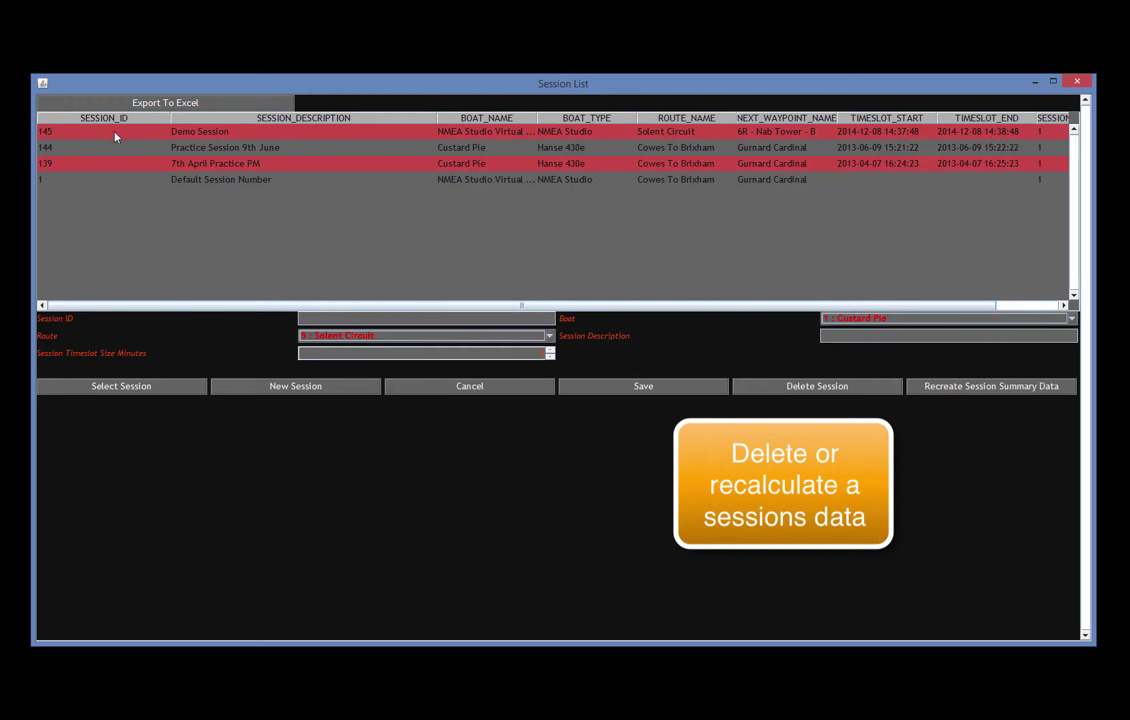
left_click(88, 131)
left_click(964, 385)
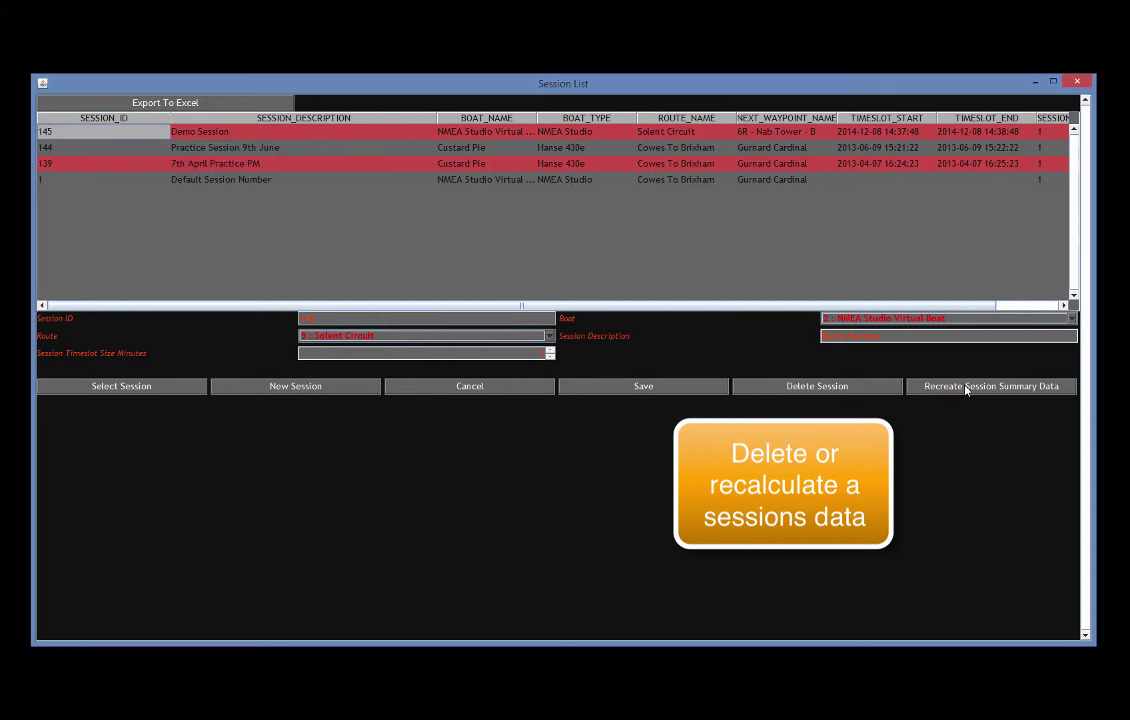
left_click(964, 385)
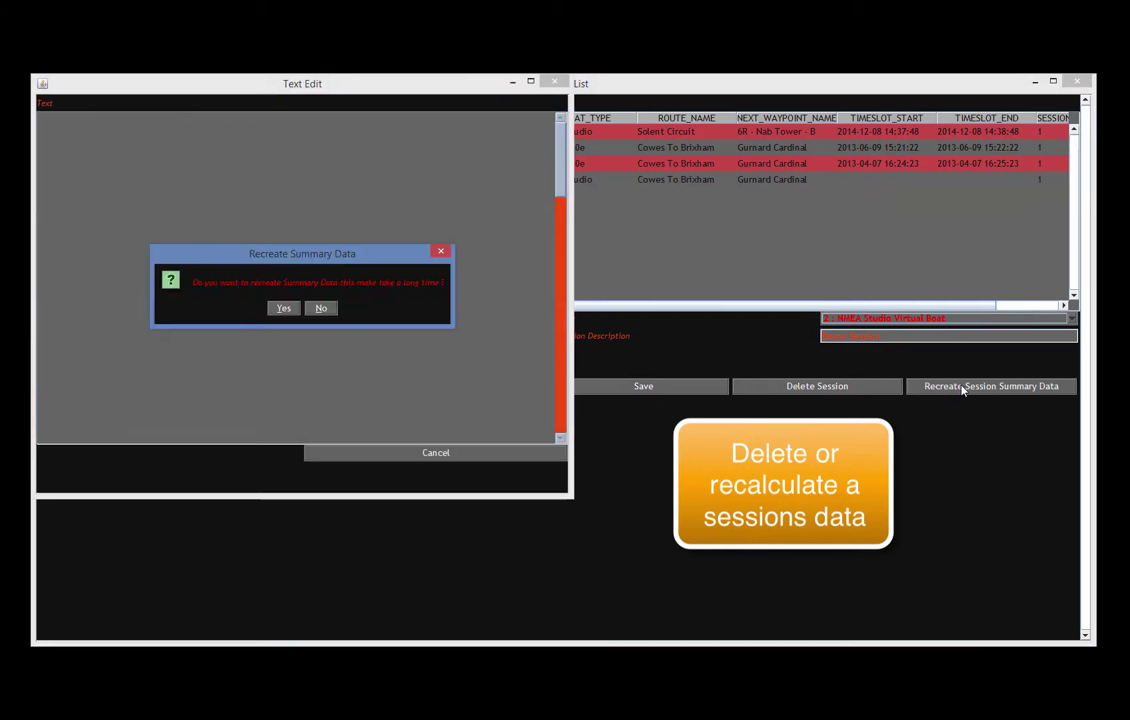
left_click(321, 308)
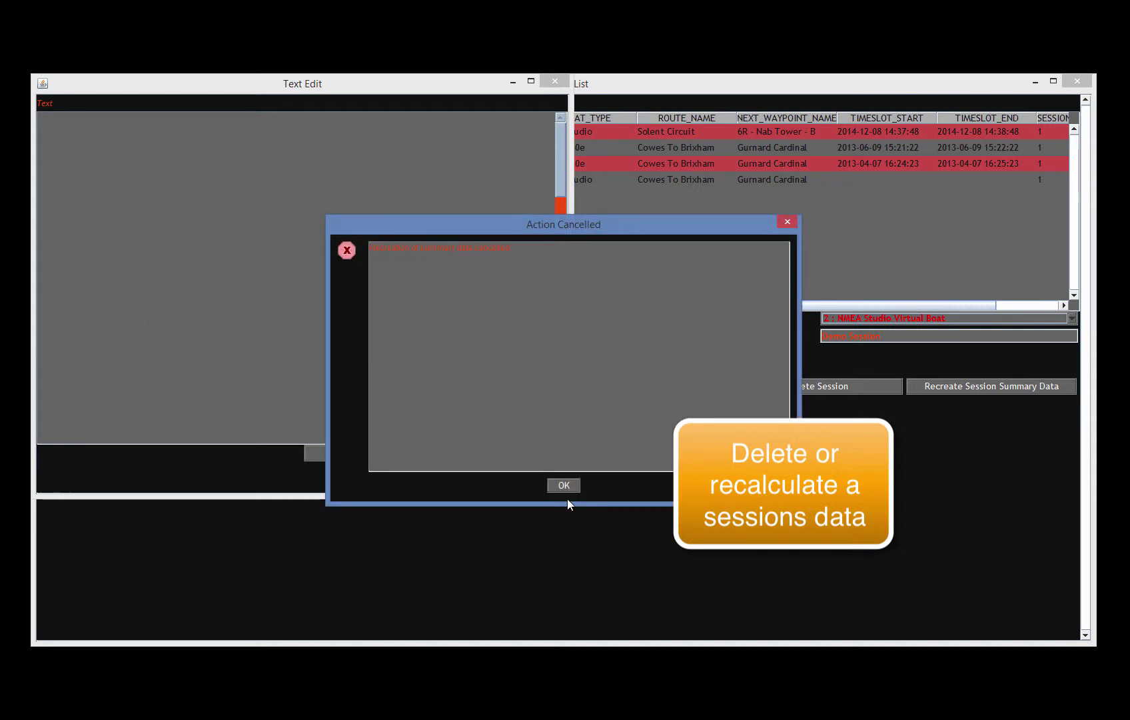
left_click(565, 481)
left_click(435, 449)
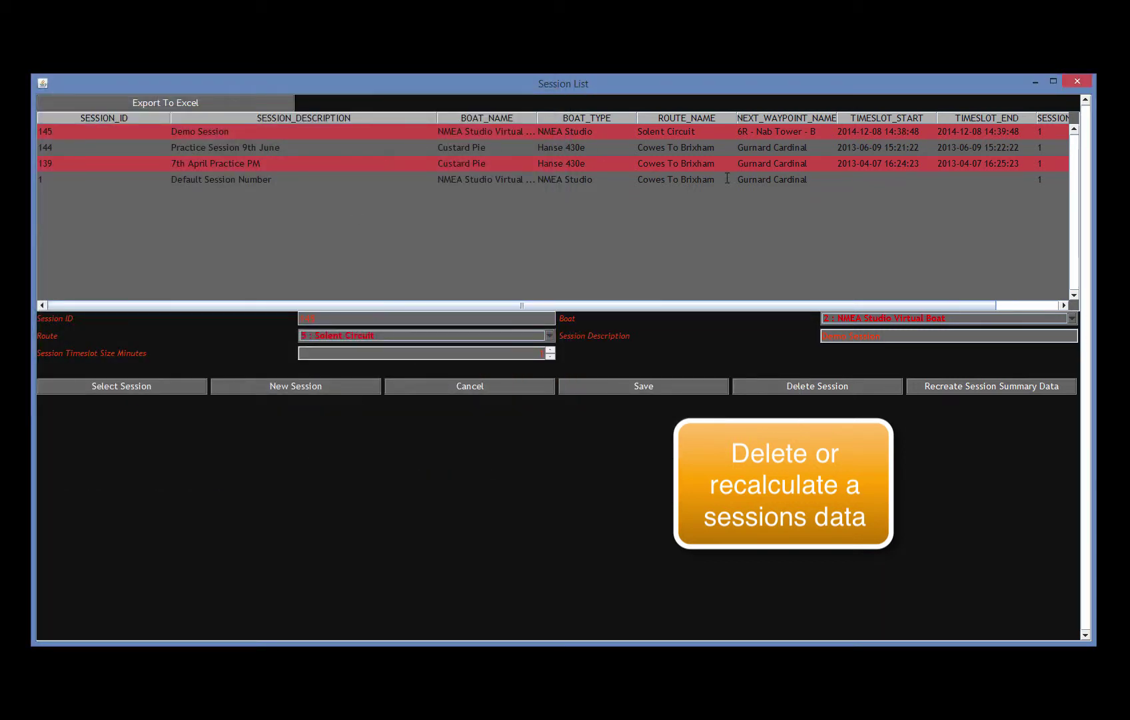
- Leave the session list and export the session's performance summary data to CSV from the monitoring screen
left_click(472, 384)
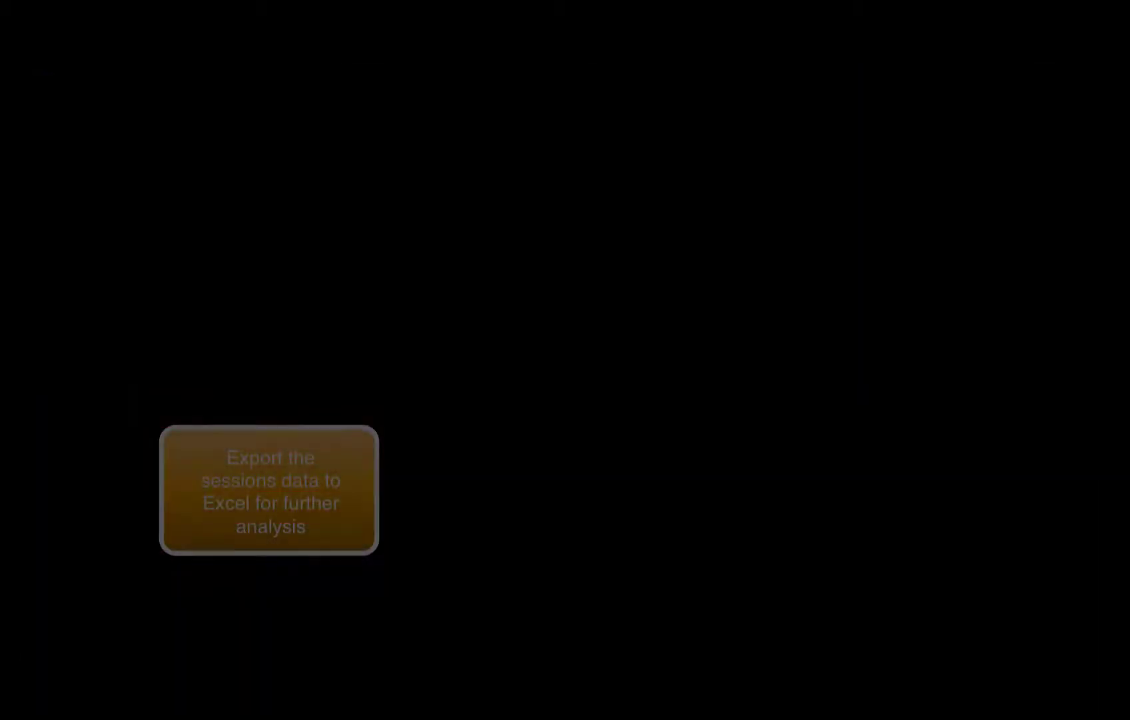
scroll(1091, 384, "down", 5)
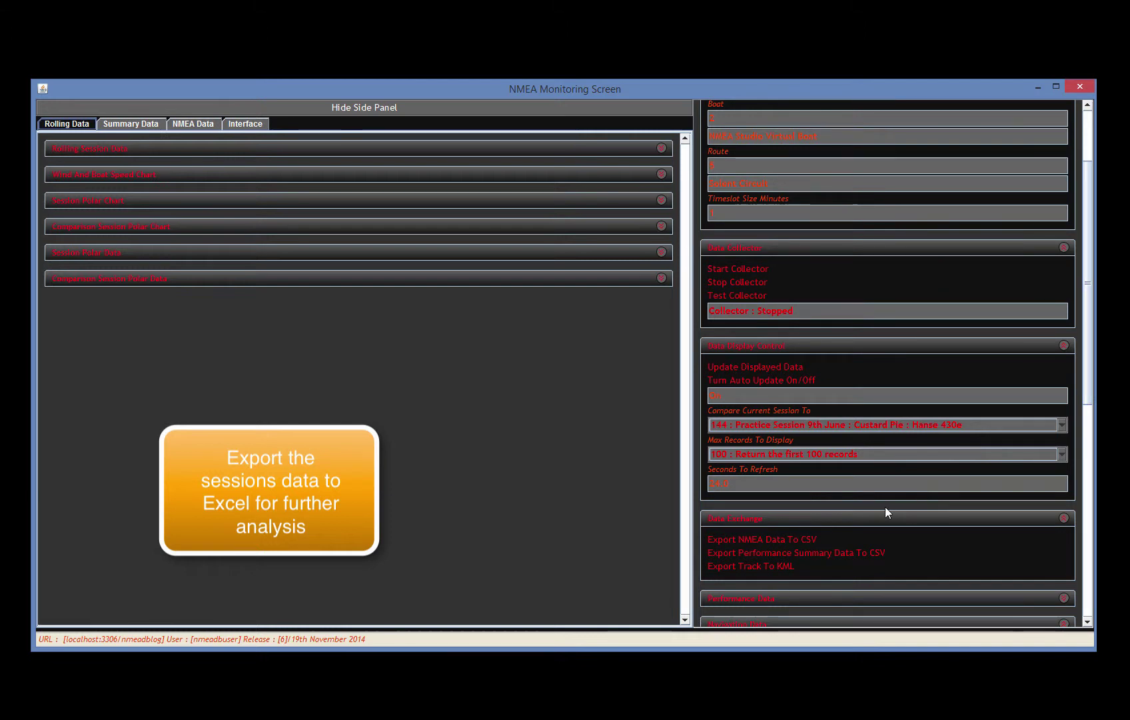
left_click(782, 552)
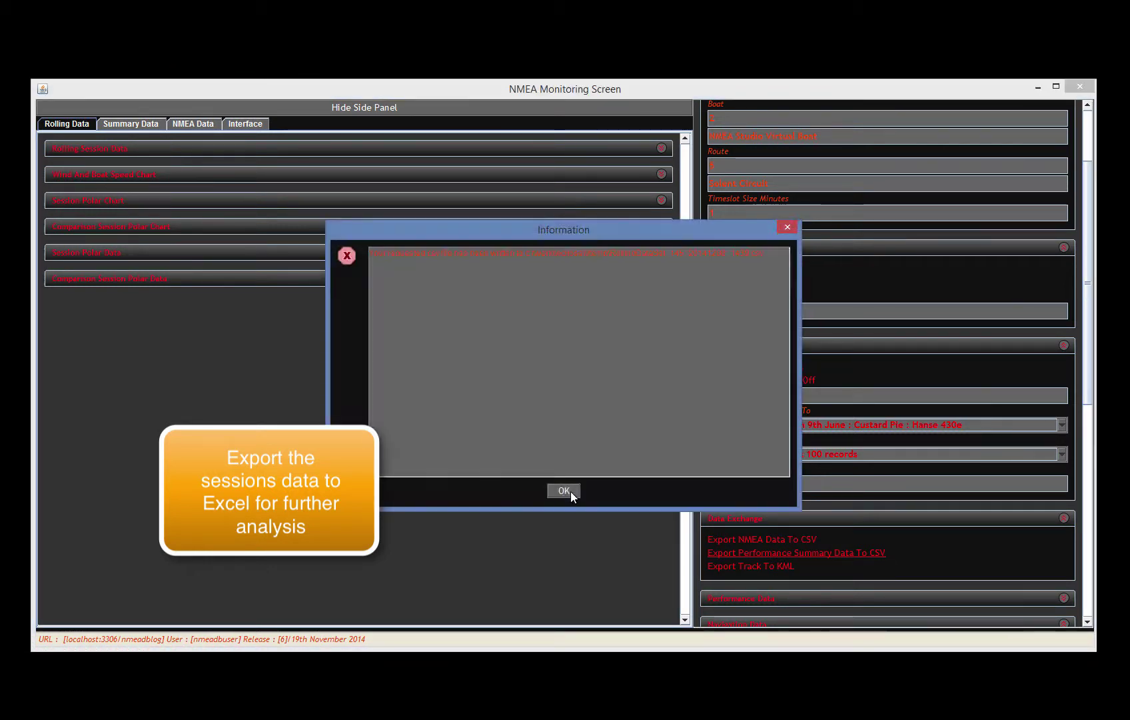
left_click(571, 491)
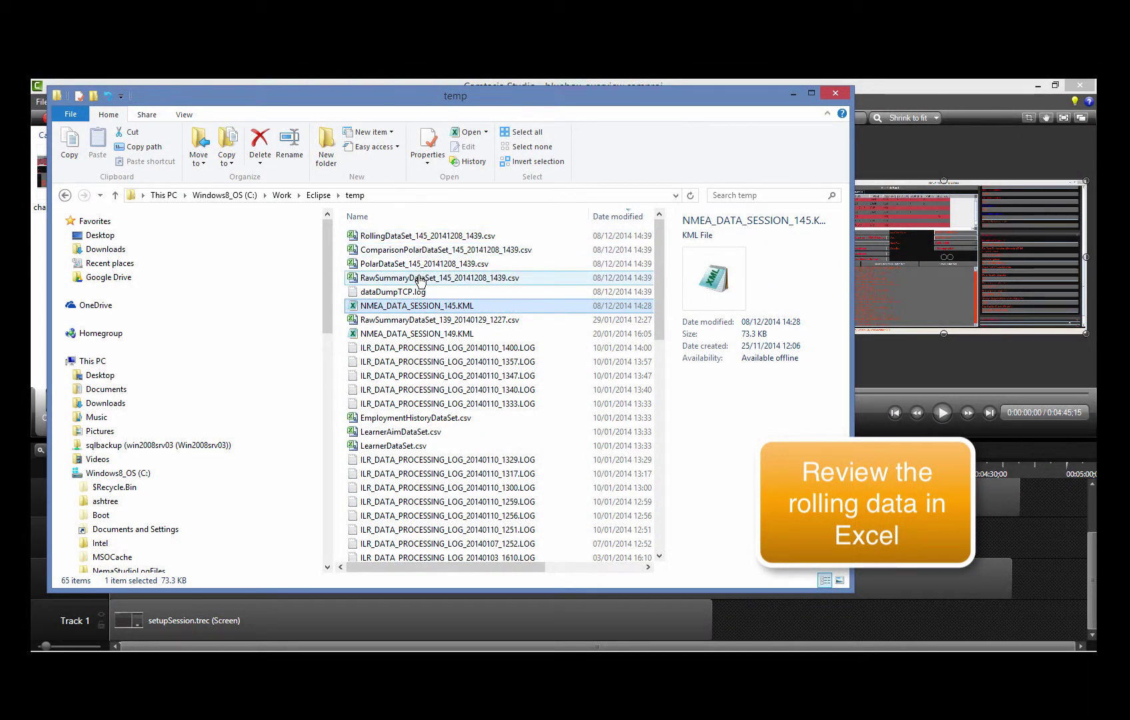
- Open RollingDataSet_145_20141208_1439.csv from the temp folder in Microsoft Excel
left_click(406, 238)
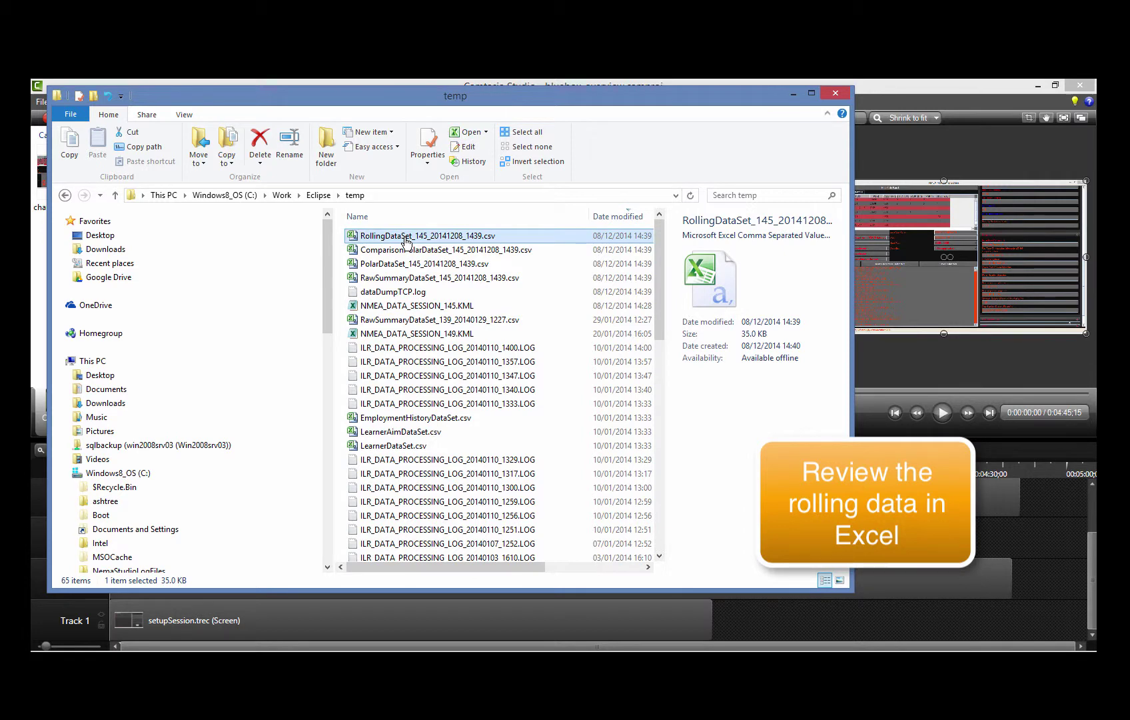
right_click(406, 239)
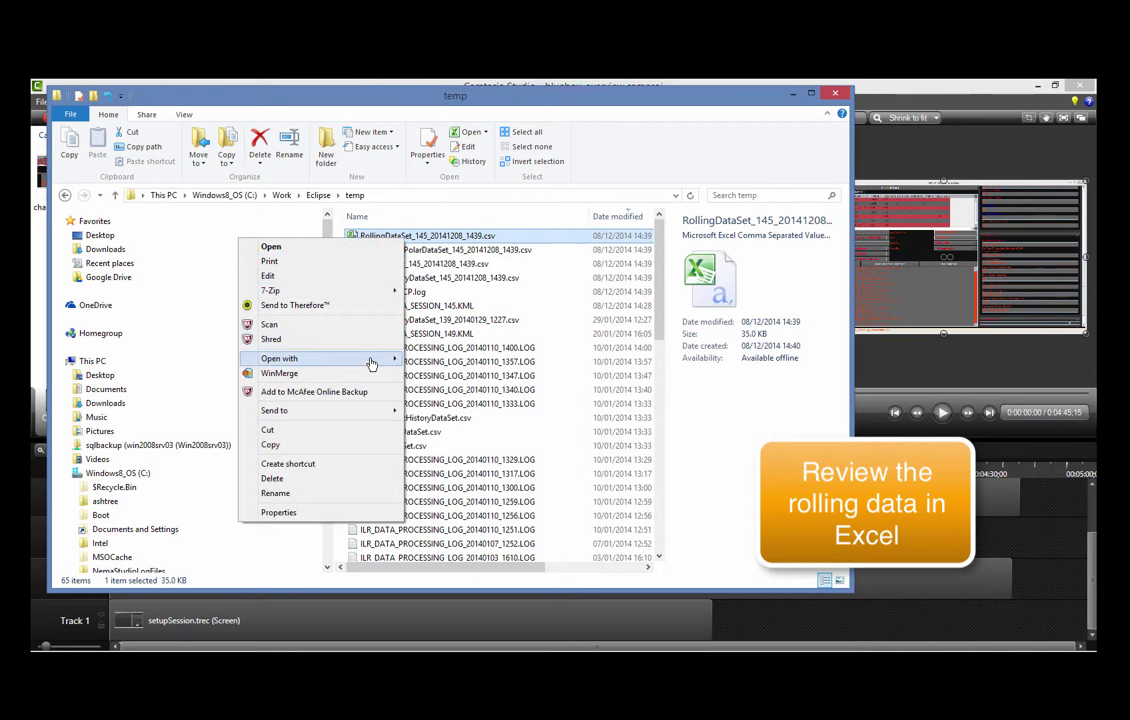
mouse_move(371, 360)
left_click(198, 363)
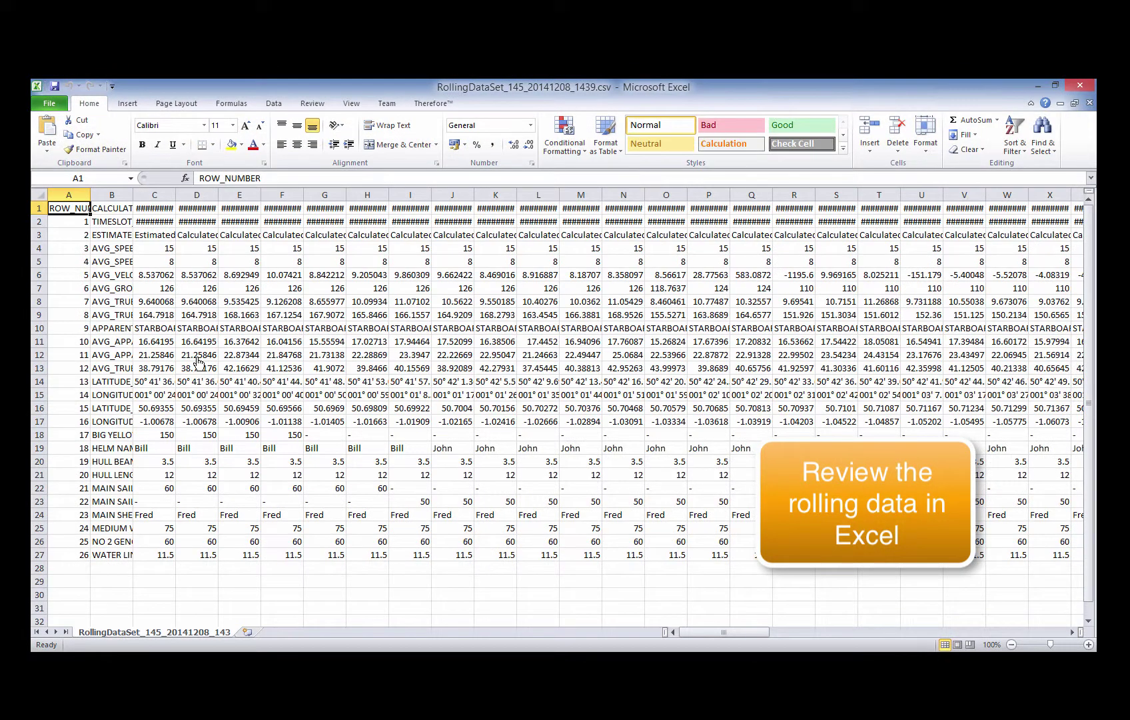
- Fit columns C to H and the CALCULATION column of the rolling data to their contents
double_click(176, 194)
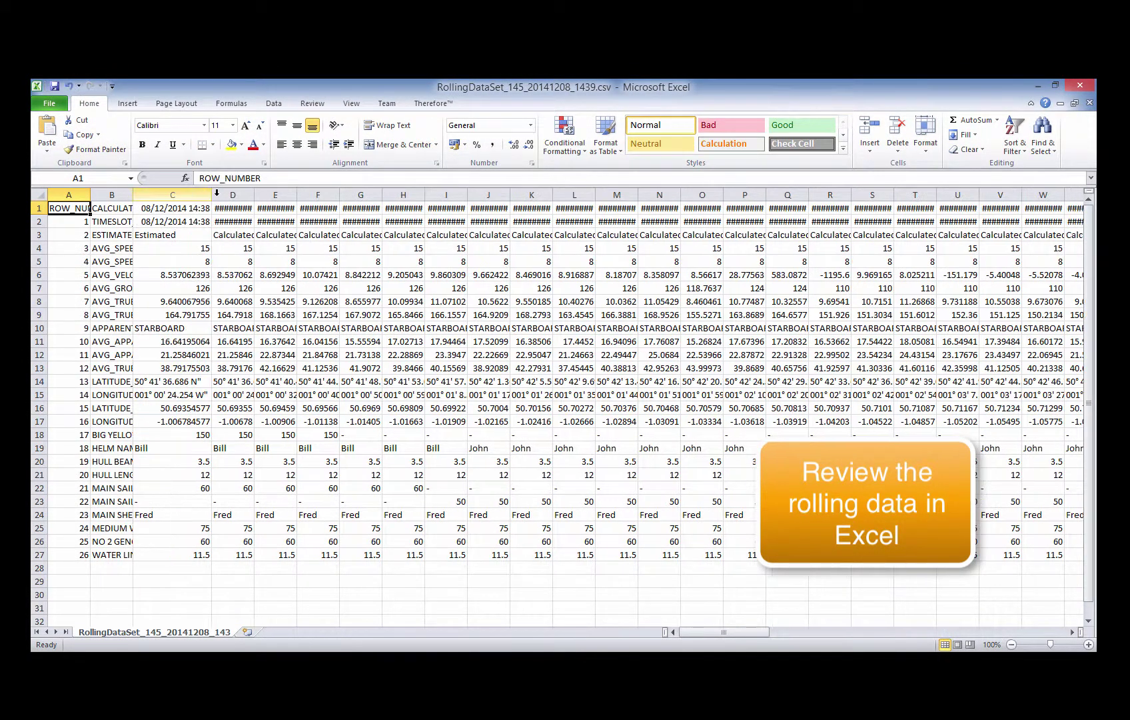
double_click(254, 198)
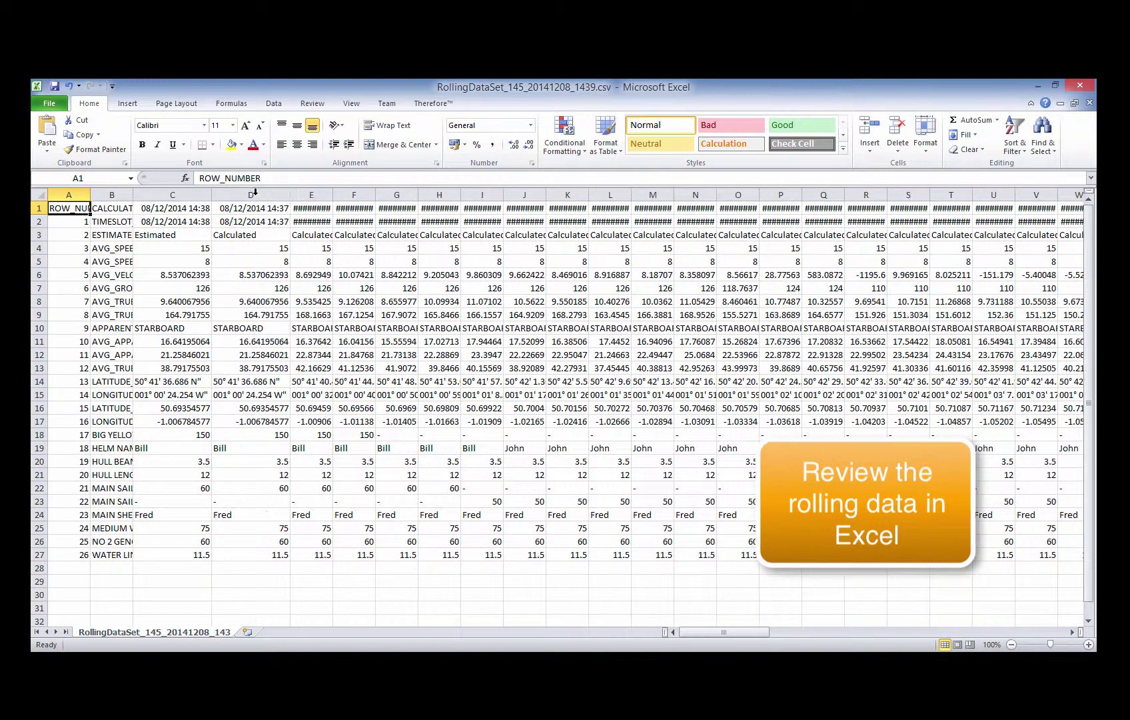
double_click(332, 197)
double_click(411, 195)
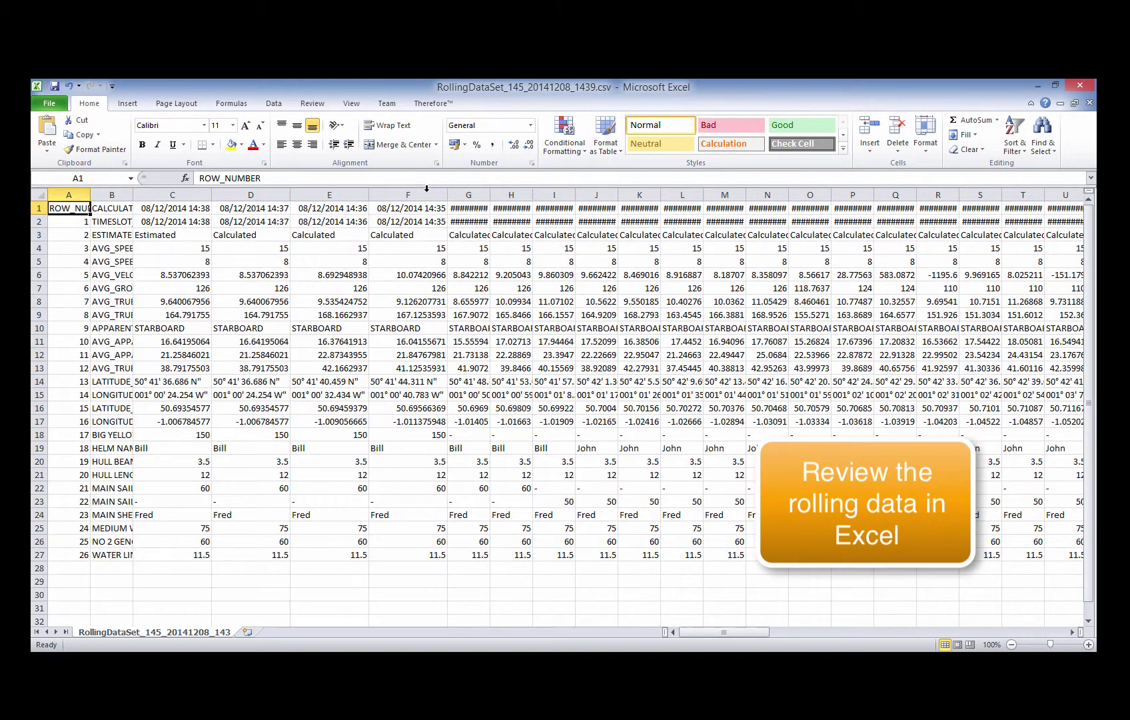
double_click(496, 195)
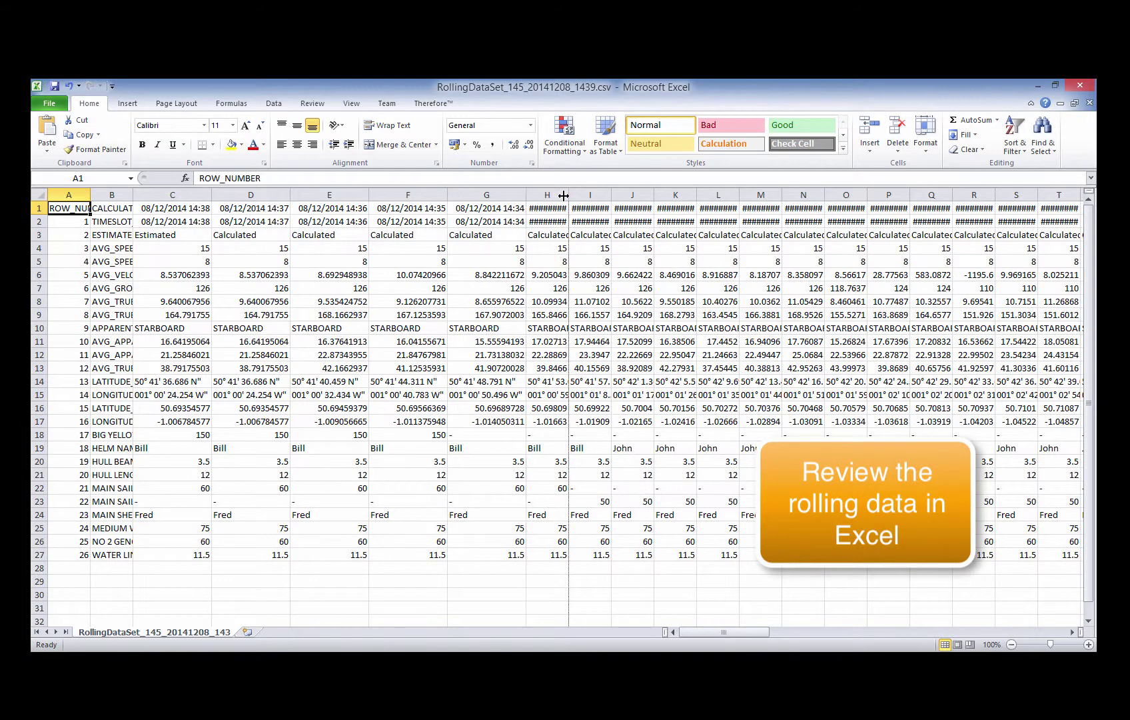
double_click(568, 194)
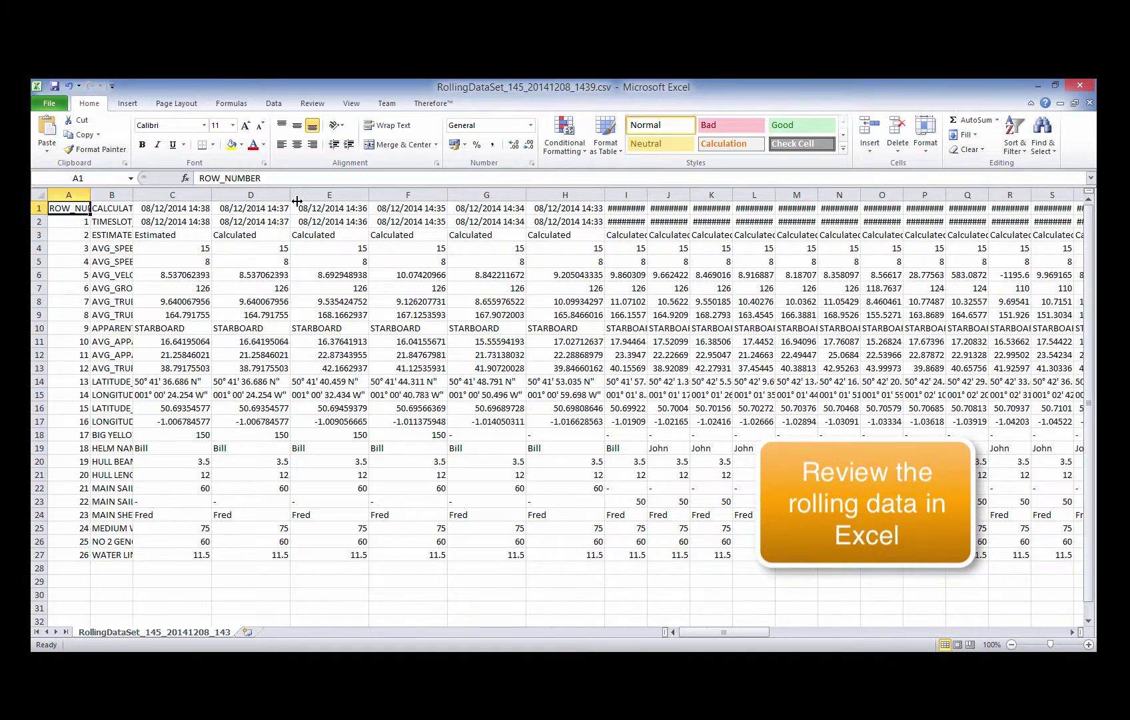
double_click(134, 194)
- Check the apparent wind speed, main sheet trimmer and helm name entries, and fit columns I to K to their contents
left_click(493, 341)
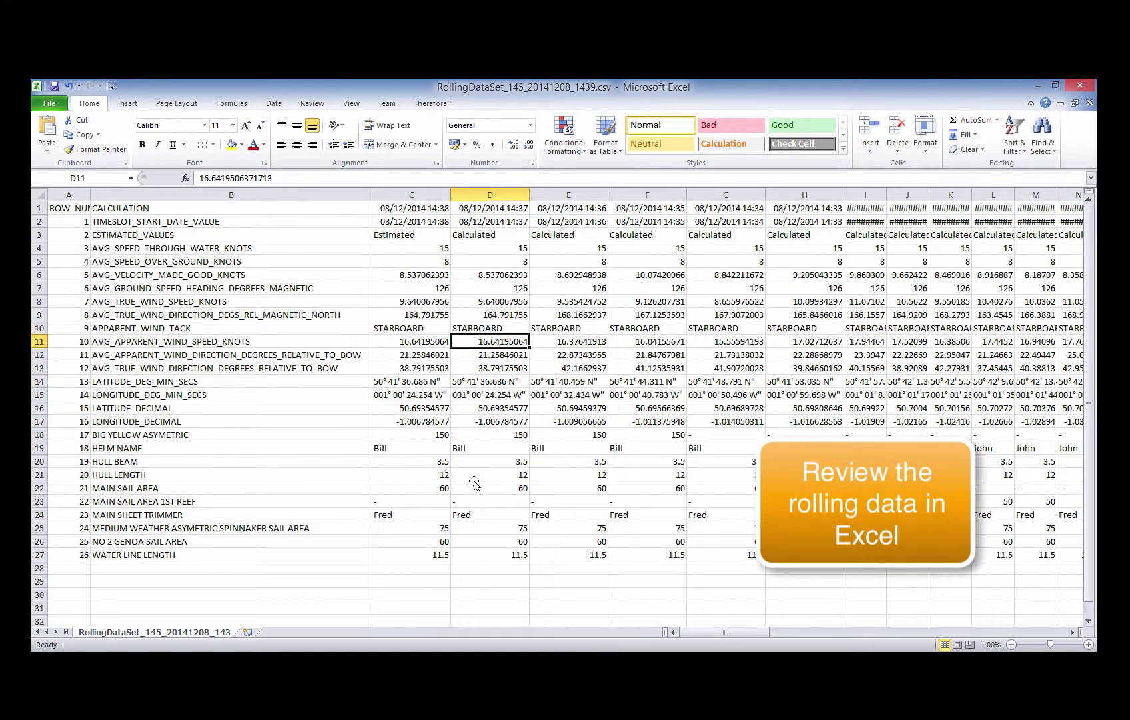
left_click(293, 530)
left_click(436, 514)
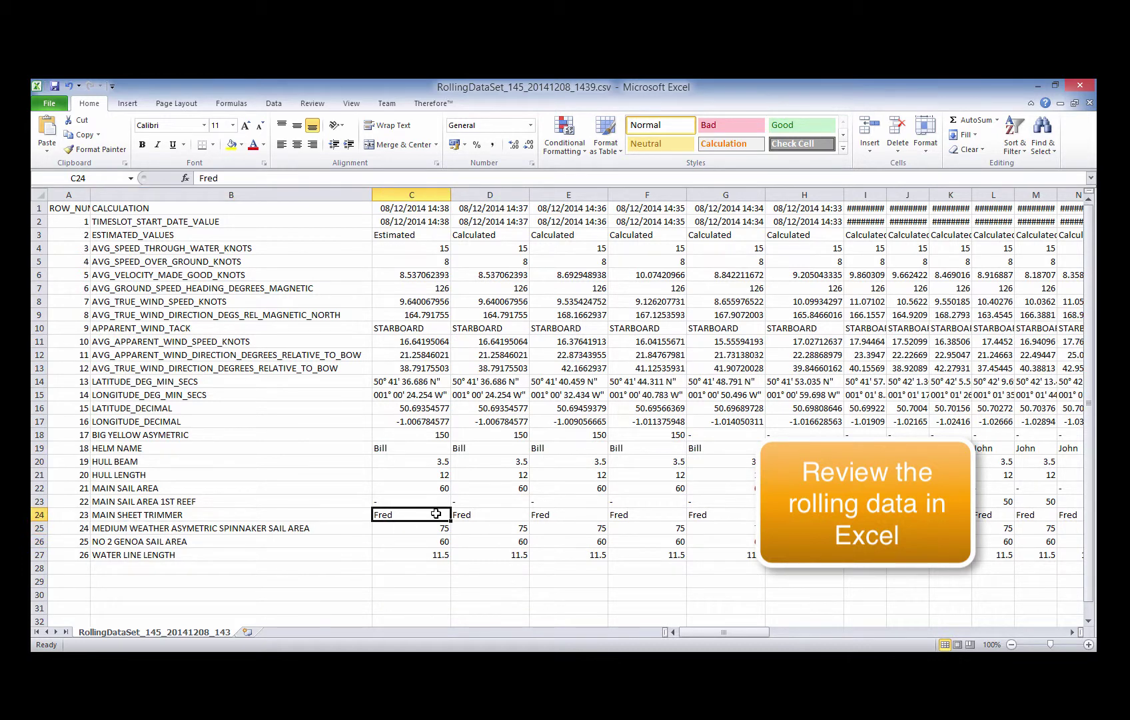
left_click(428, 451)
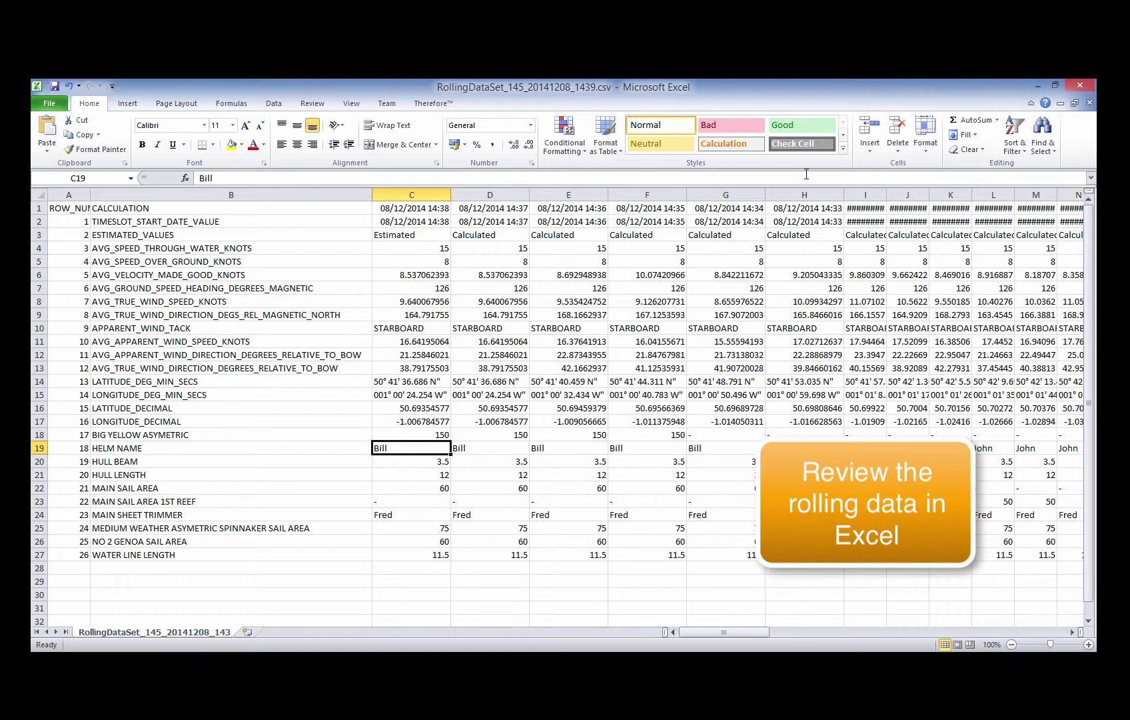
double_click(887, 194)
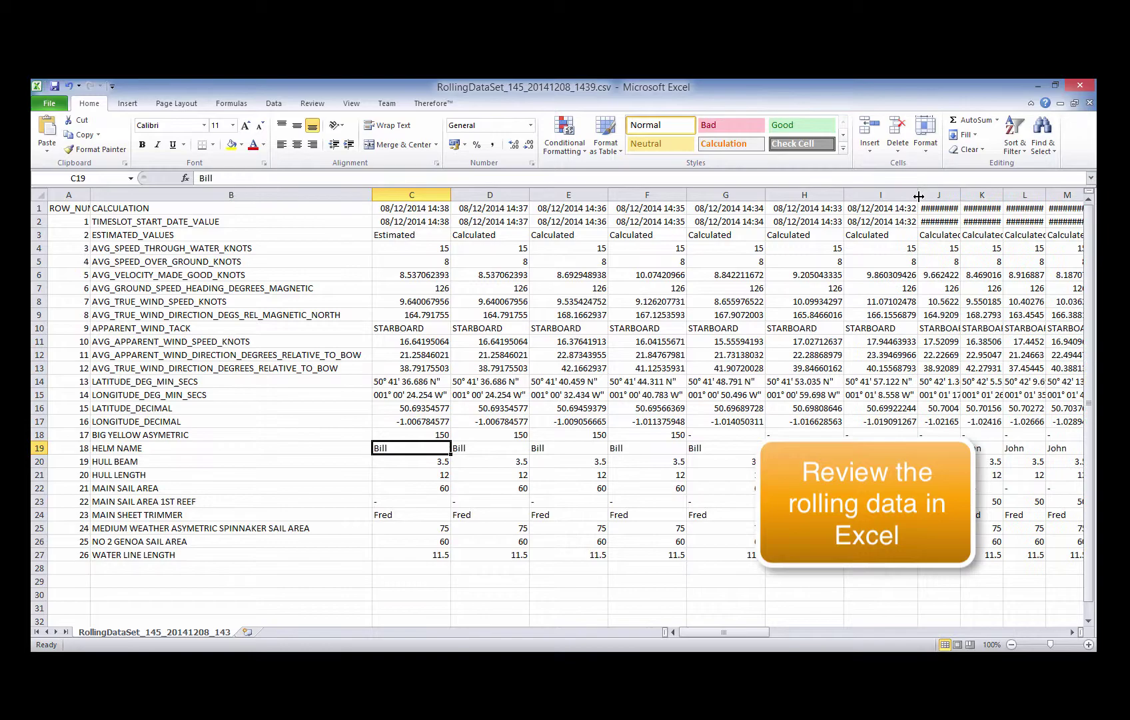
double_click(959, 195)
double_click(1034, 195)
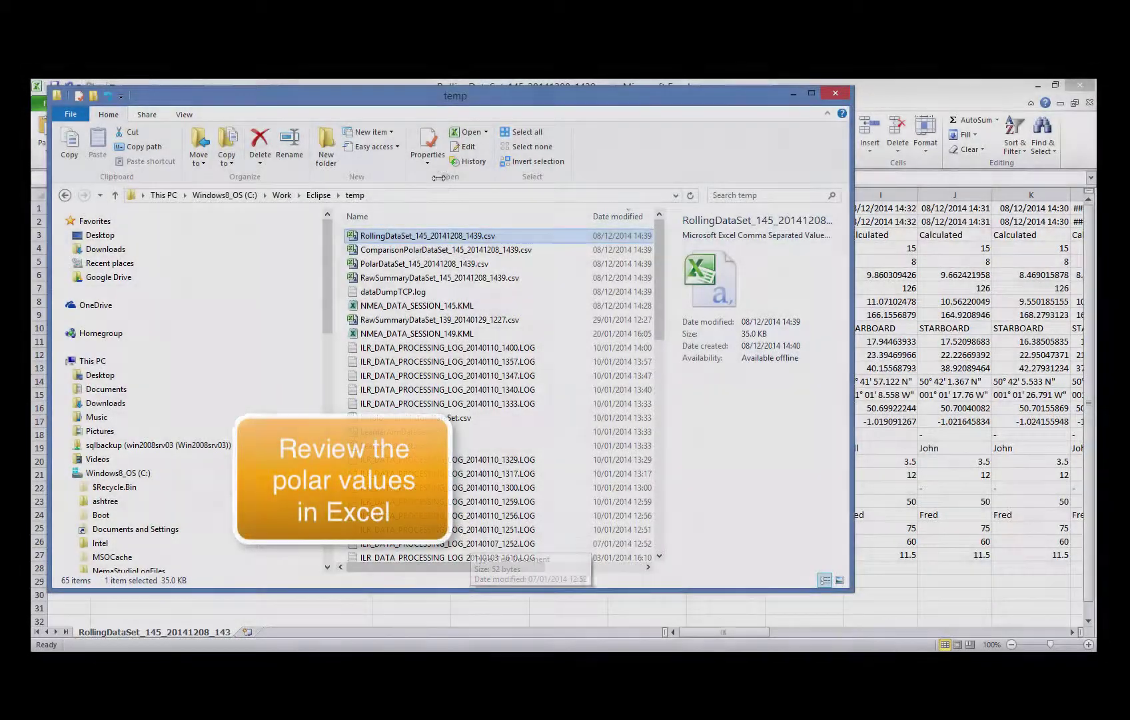
- Switch to the temp folder and open ComparisonPolarDataSet_145_20141208_1439.csv in Microsoft Excel
right_click(391, 250)
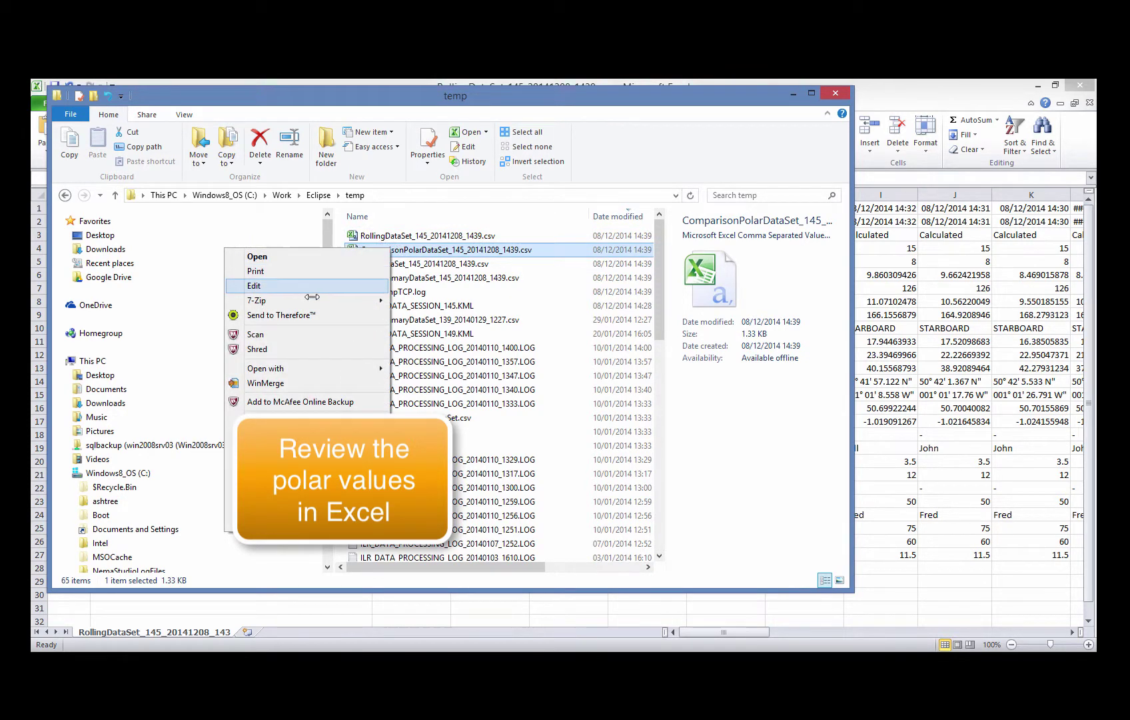
mouse_move(253, 421)
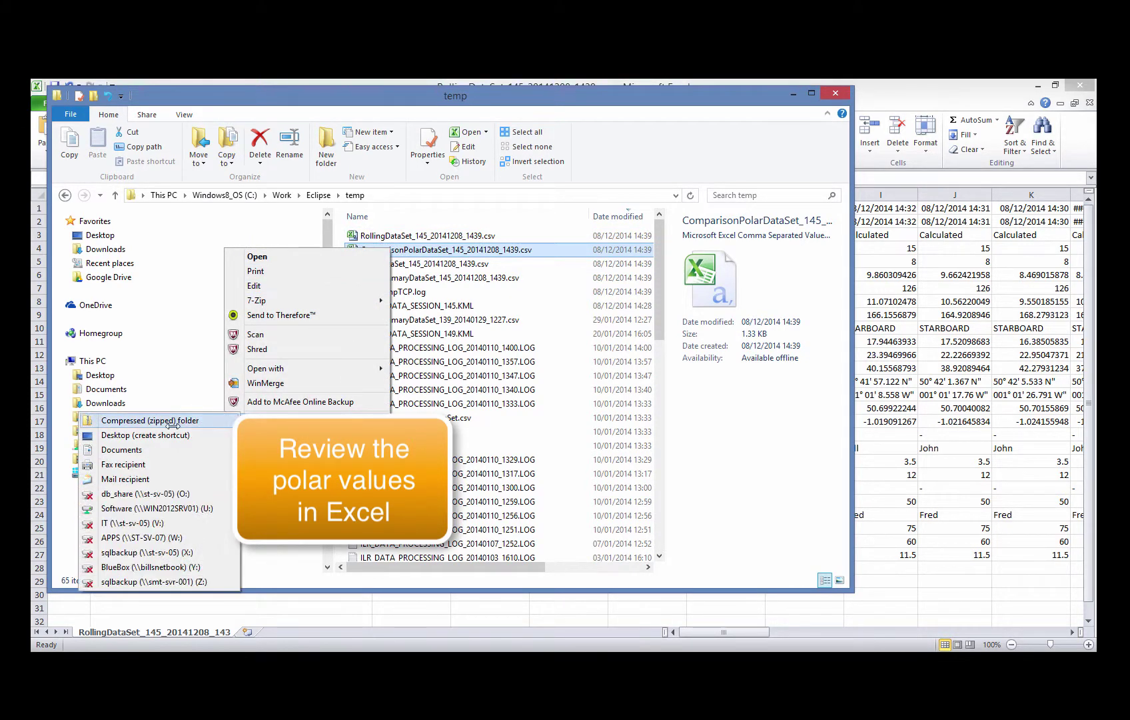
mouse_move(269, 366)
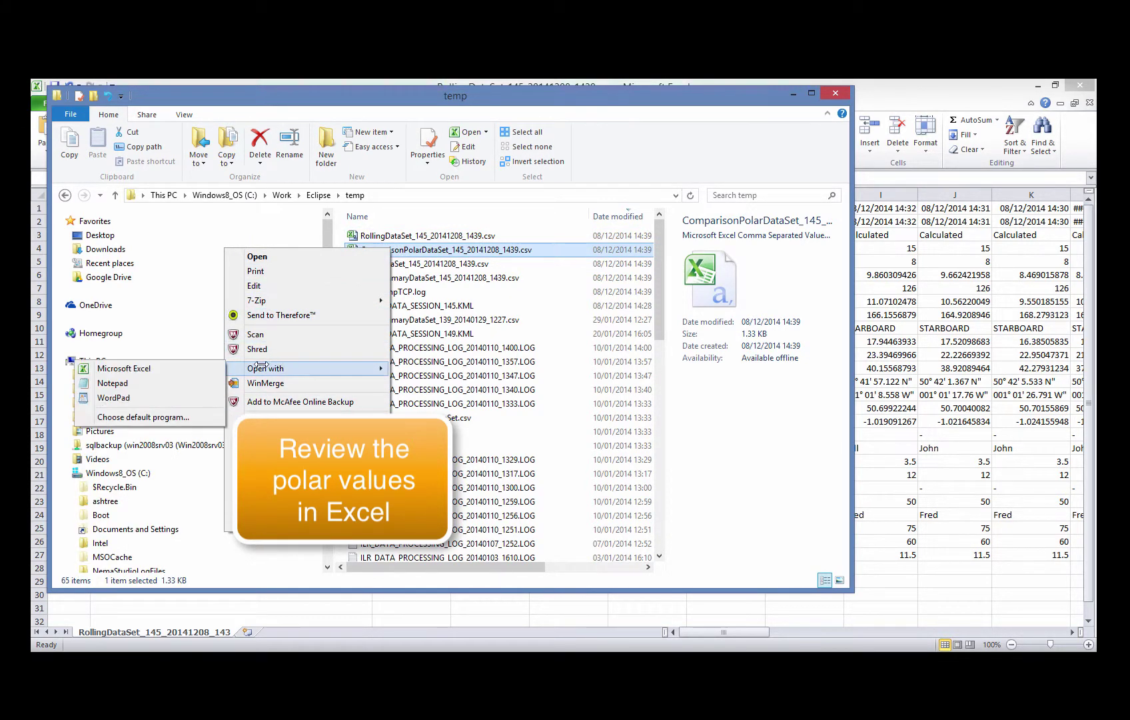
left_click(162, 365)
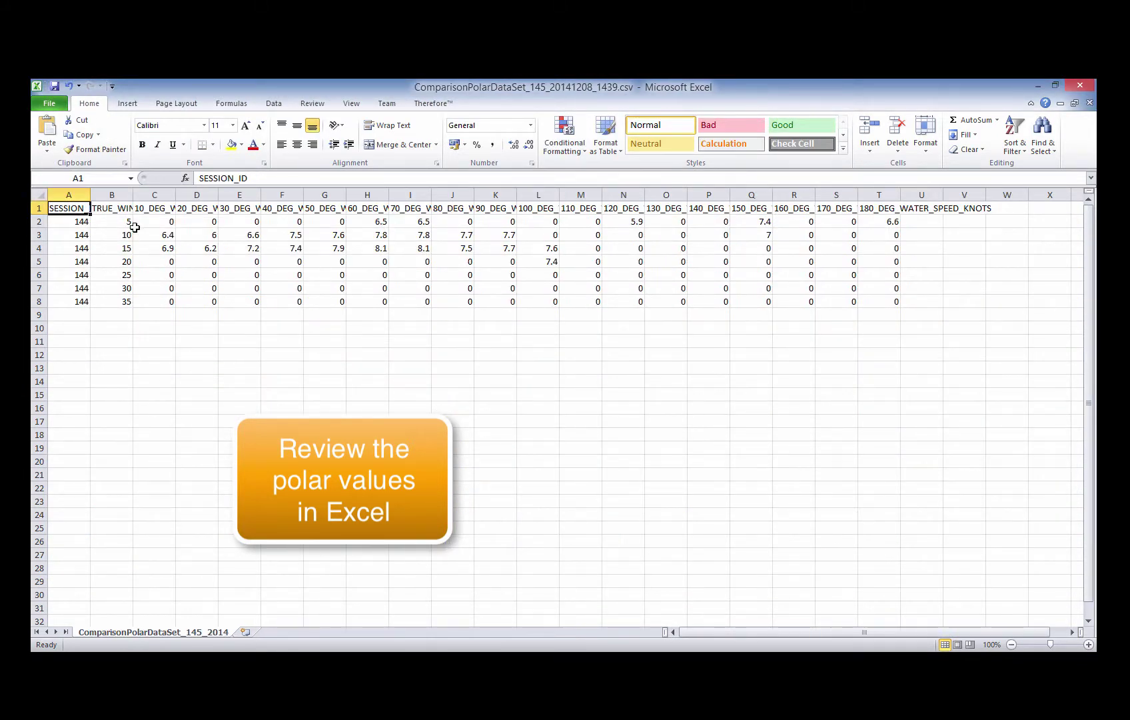
- Fit the true wind speed, 10-degree and 30-degree water speed columns of the comparison polar data to their contents
double_click(138, 195)
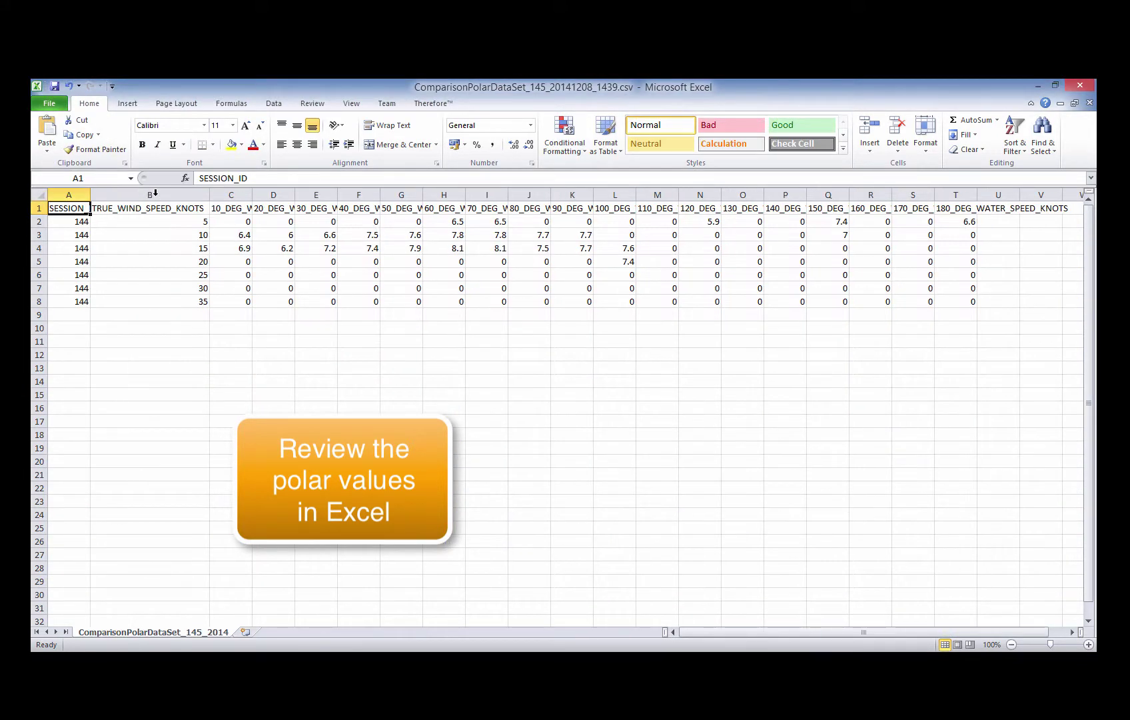
double_click(253, 195)
double_click(429, 194)
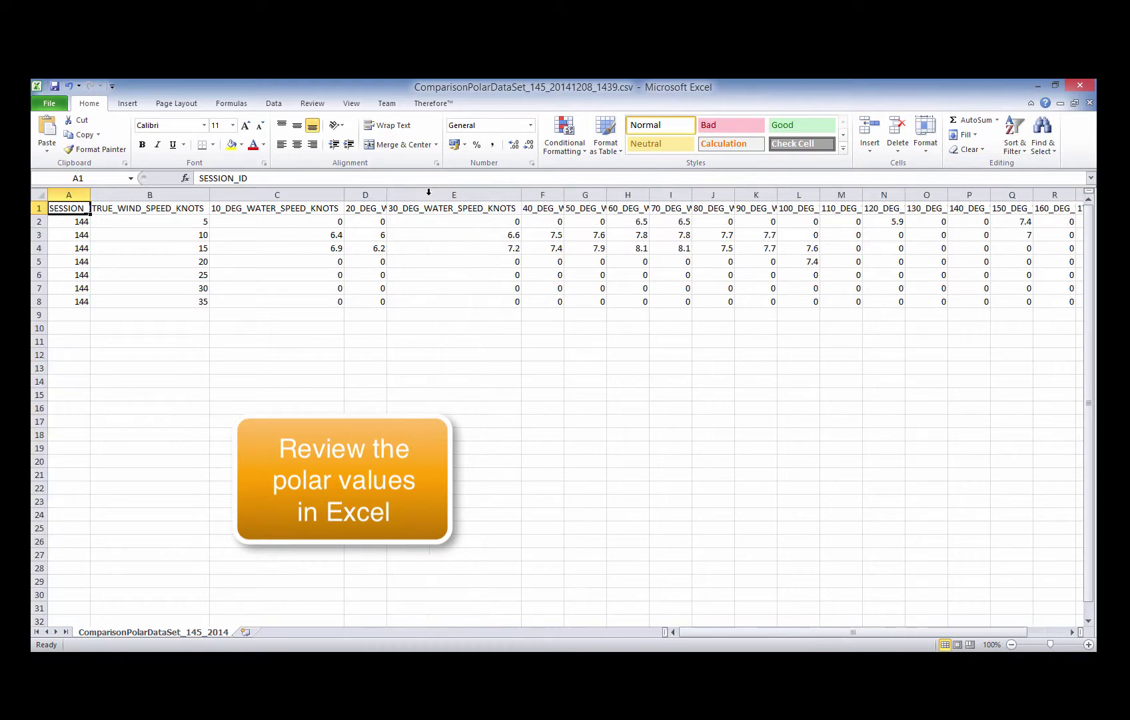
left_click(467, 418)
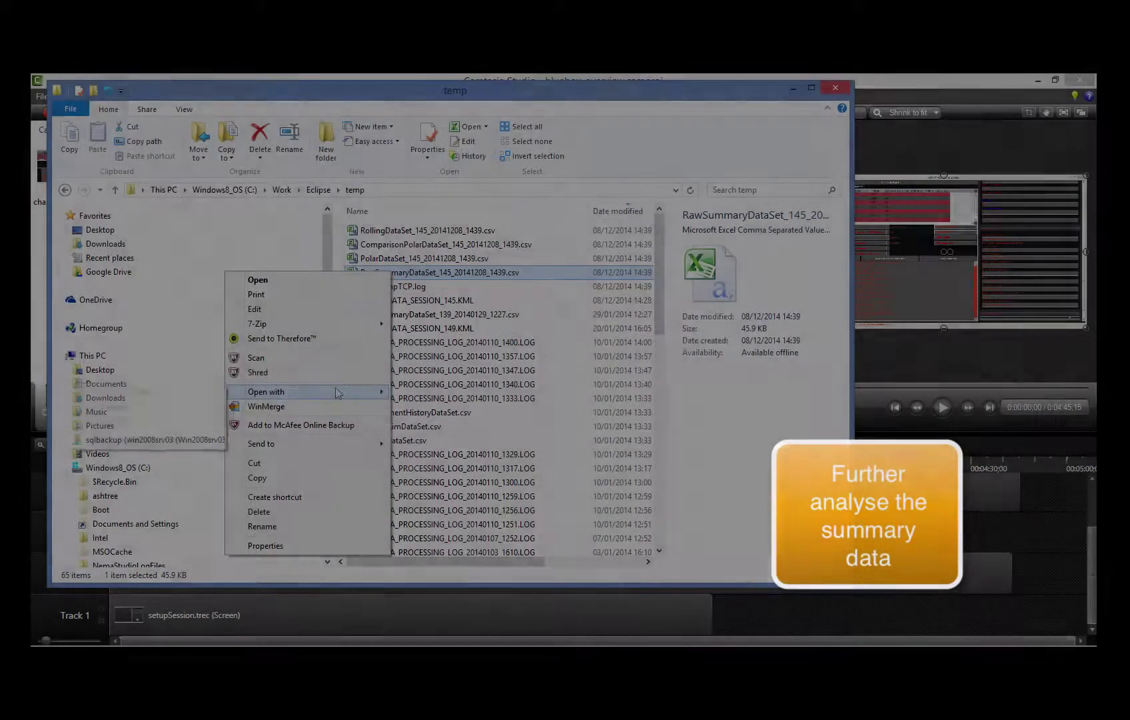
- Open RawSummaryDataSet_145_20141208_1439.csv in Microsoft Excel and fit columns E to G to their contents
mouse_move(338, 393)
left_click(197, 395)
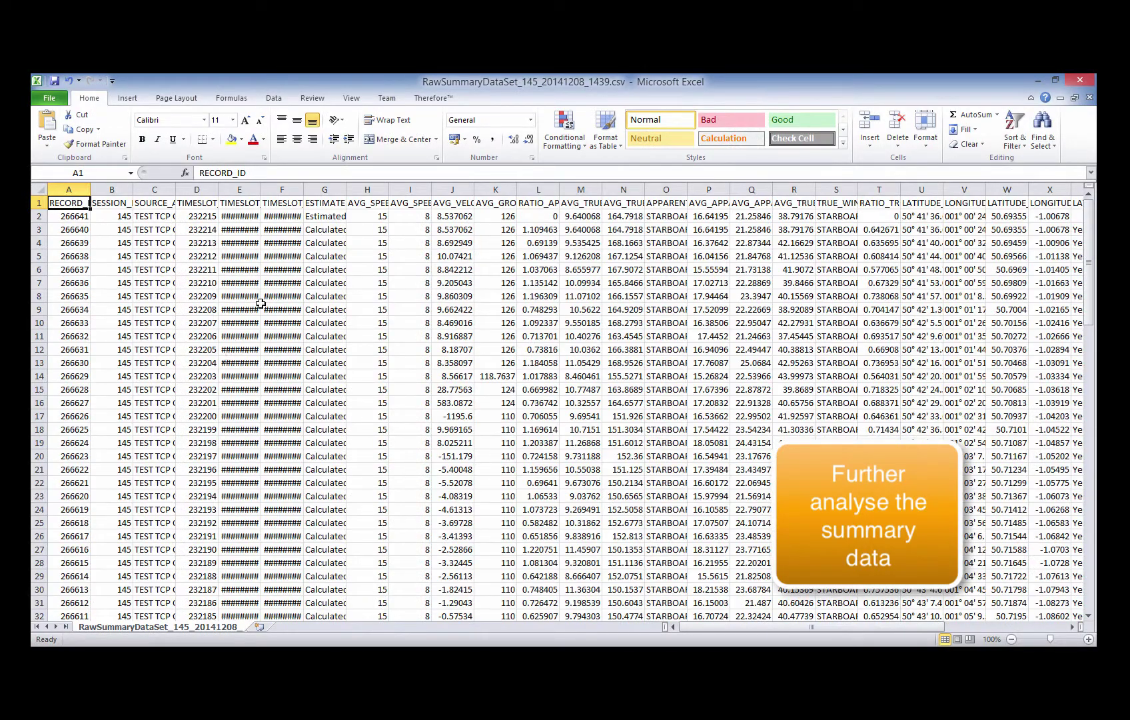
double_click(263, 189)
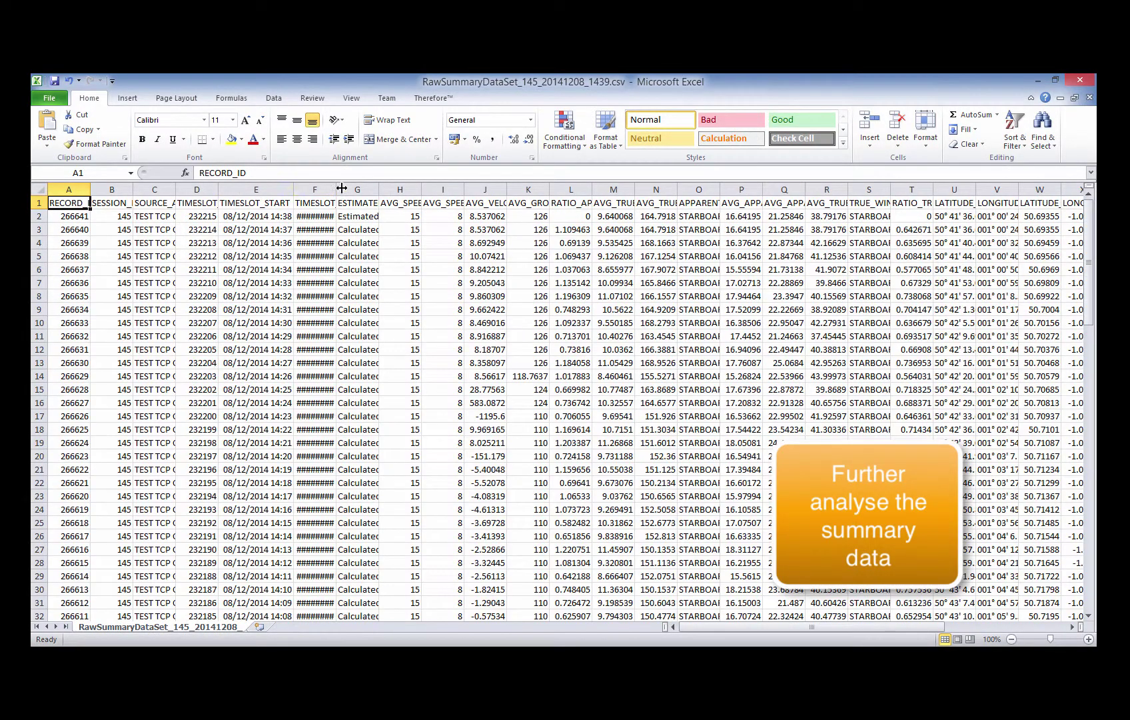
double_click(337, 188)
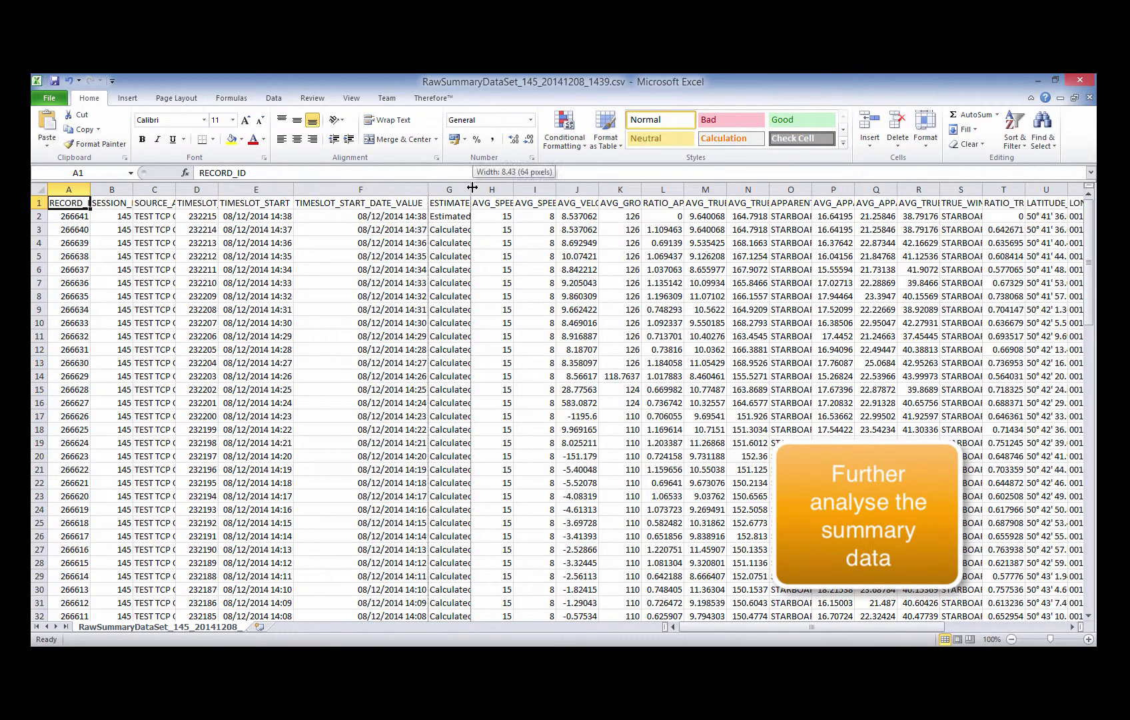
double_click(470, 188)
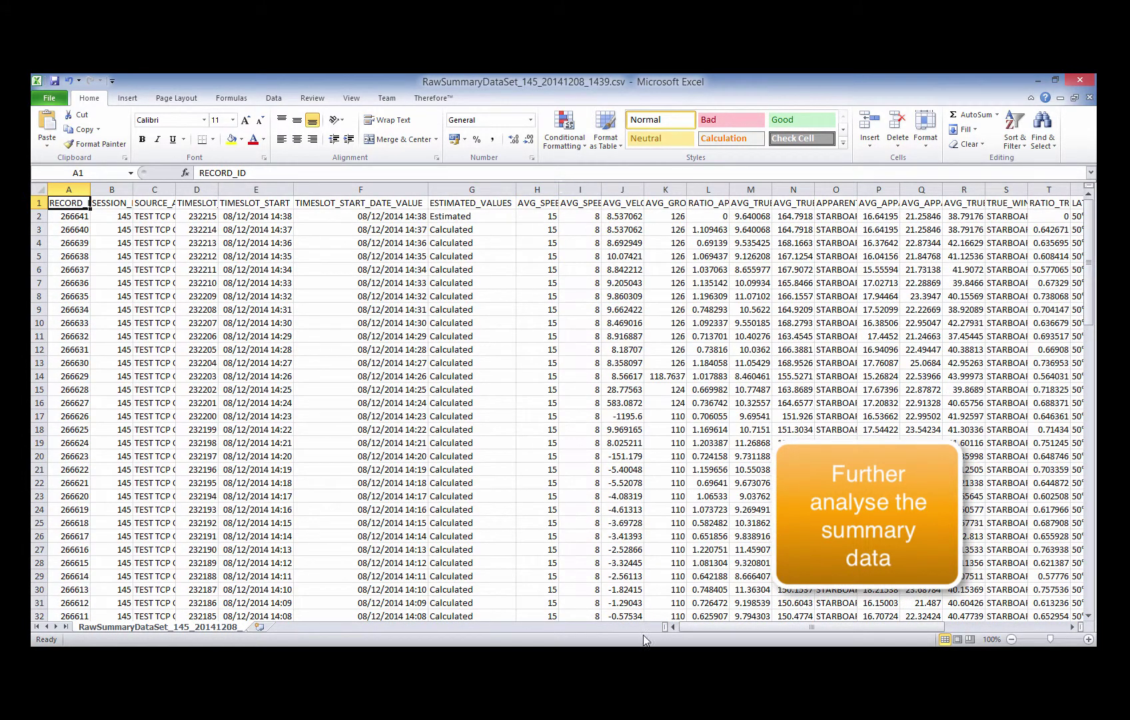
- Review the raw summary data, fitting the LONGITUDE_DEG_MIN_SECS, AVG_TRUE_WIND_SPEED_KNOTS_INITIALISED and APPARENT_WIND_TACK columns to their contents
left_click_drag(763, 628, 839, 626)
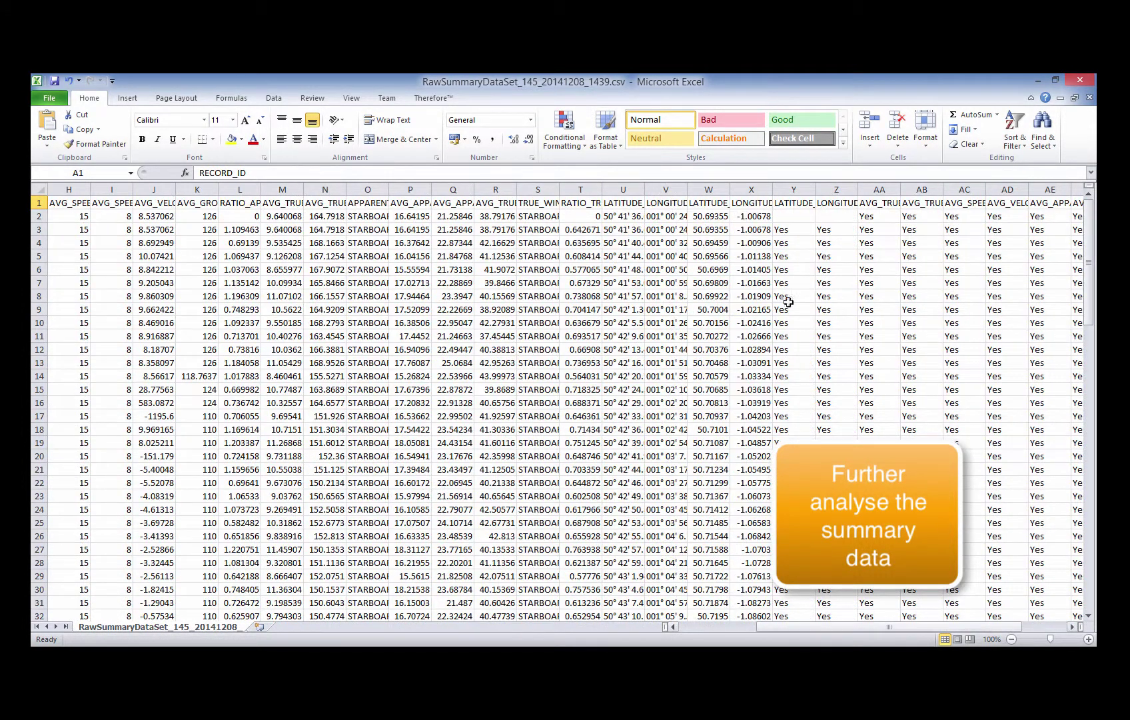
double_click(687, 187)
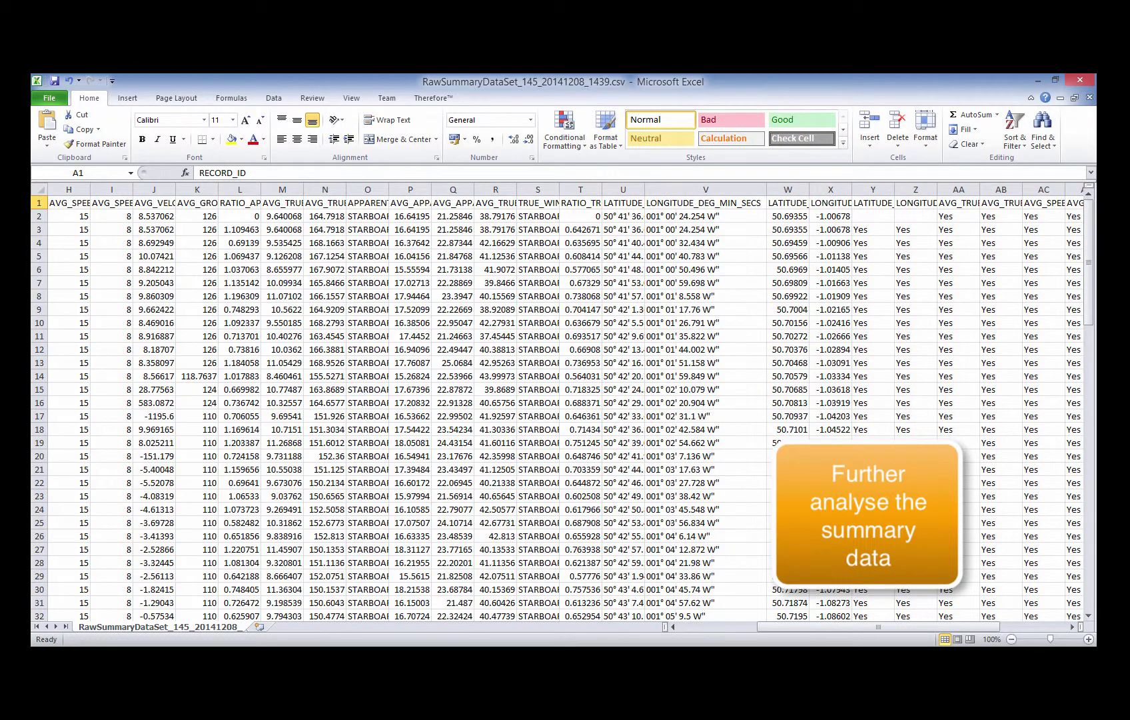
left_click_drag(803, 628, 869, 628)
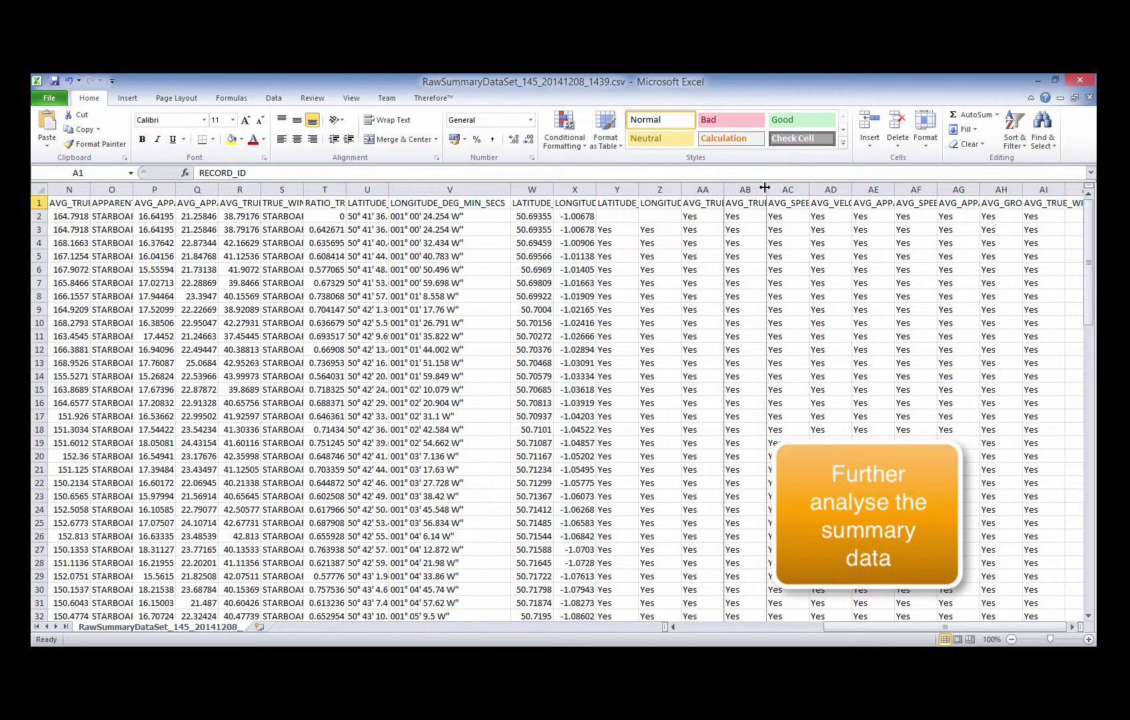
double_click(767, 189)
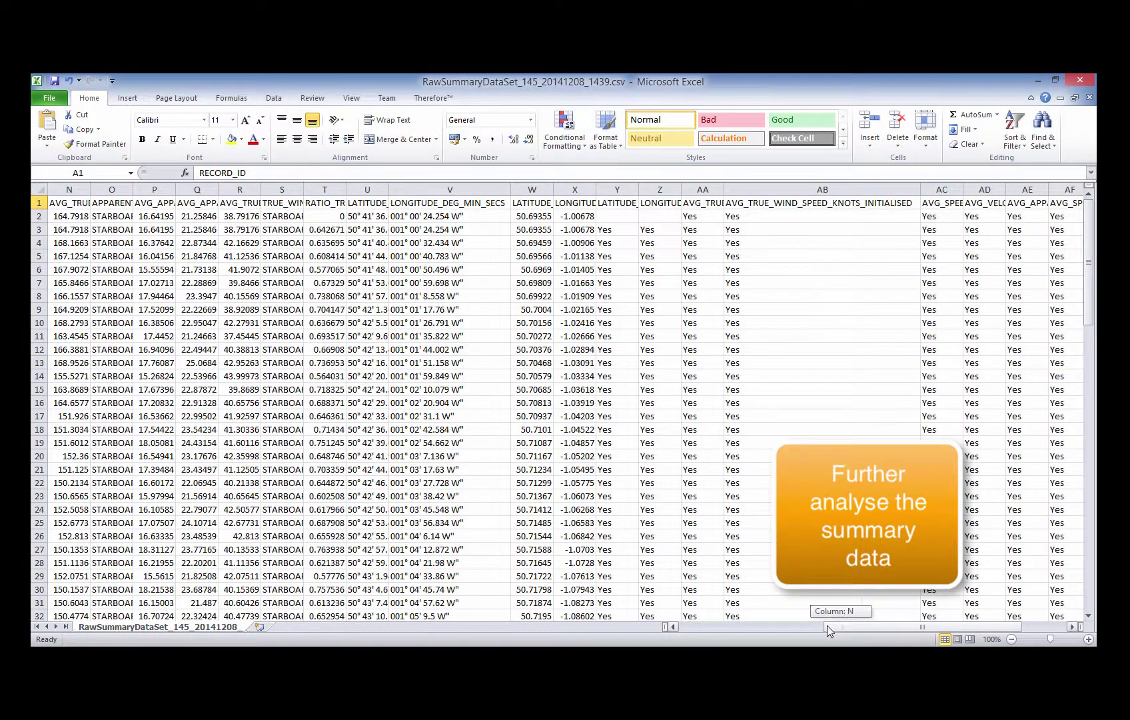
left_click_drag(827, 625, 683, 626)
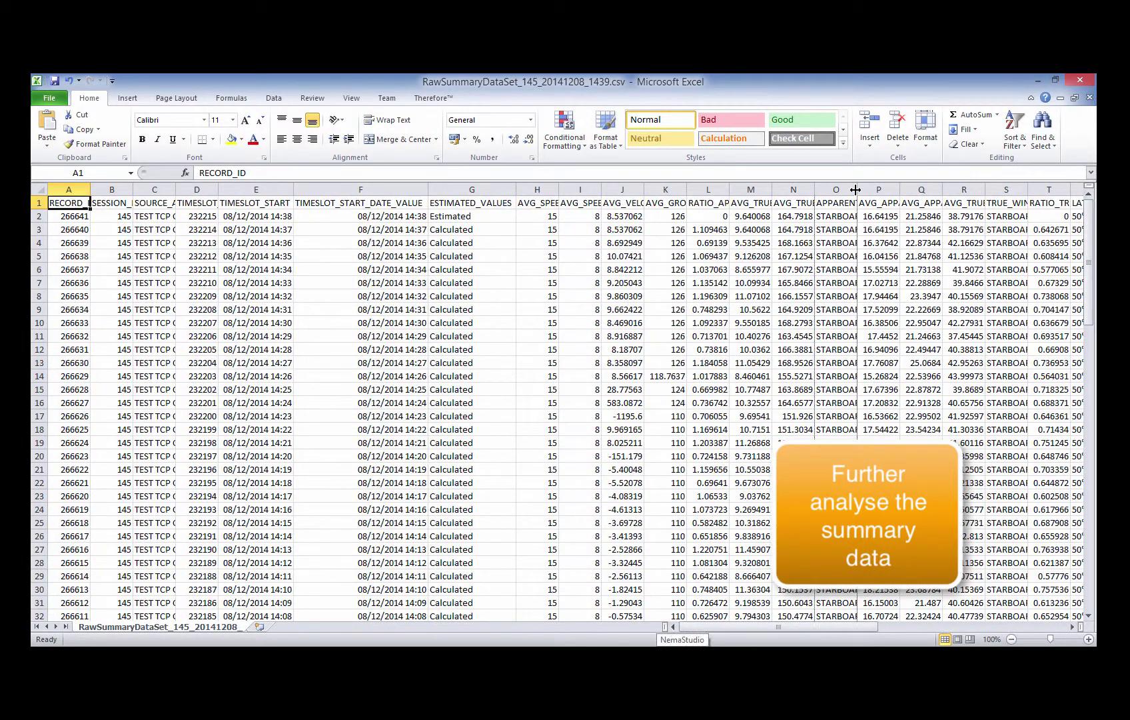
double_click(857, 189)
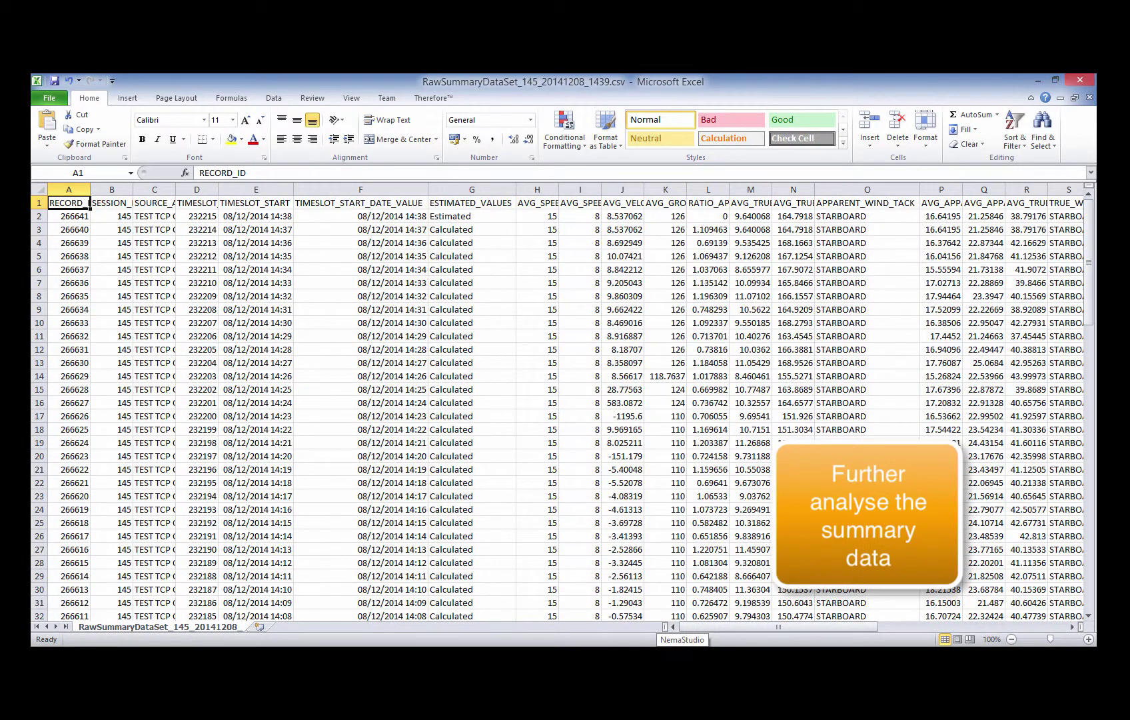